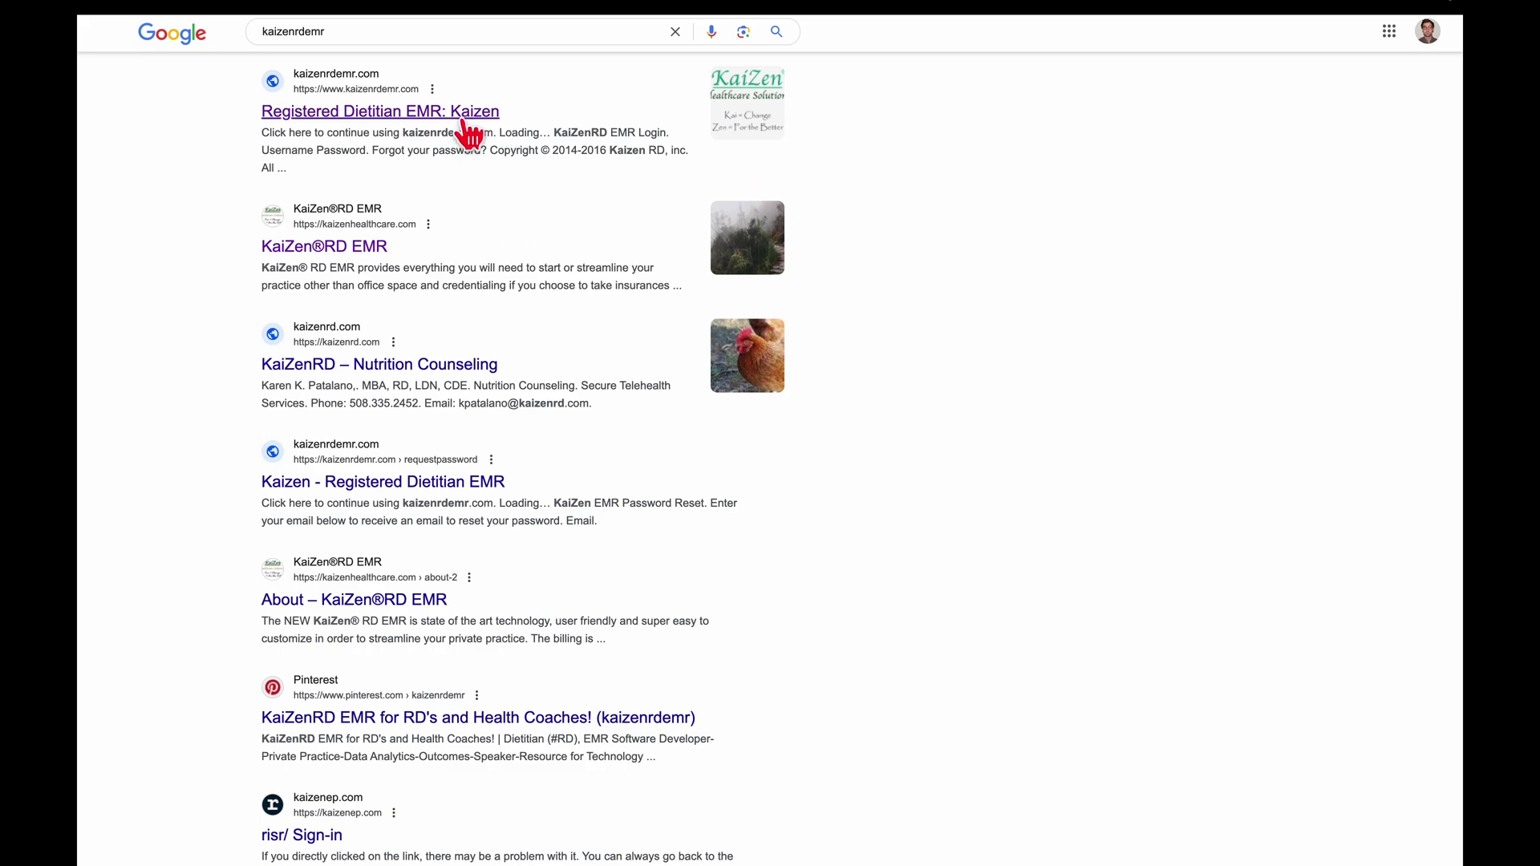
# Open the KaiZenRD EMR login page and log in with the saved demo account's username and password.
pyautogui.click(469, 114)
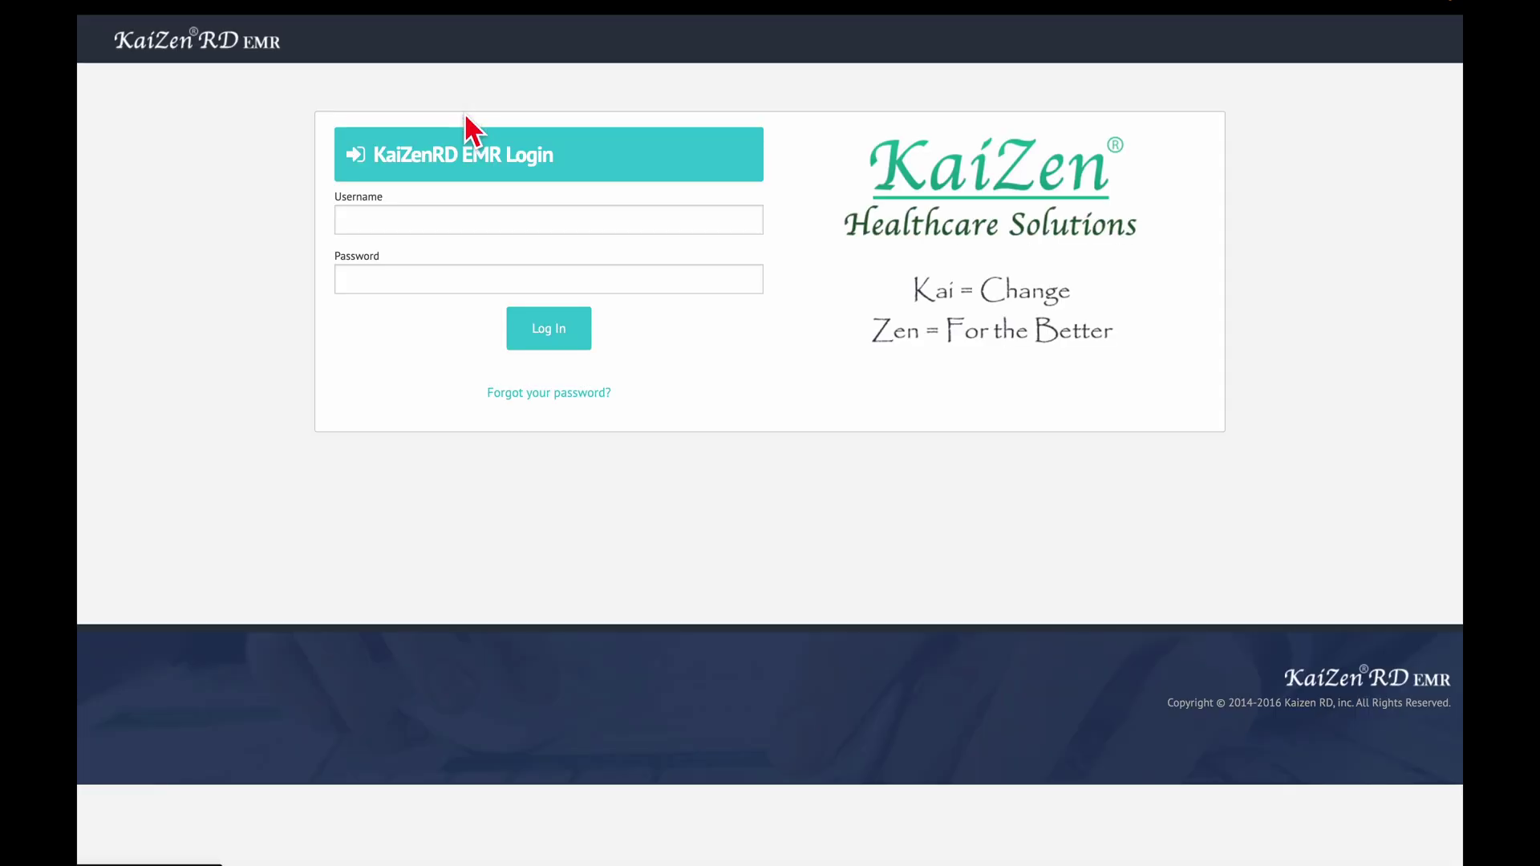
pyautogui.click(411, 233)
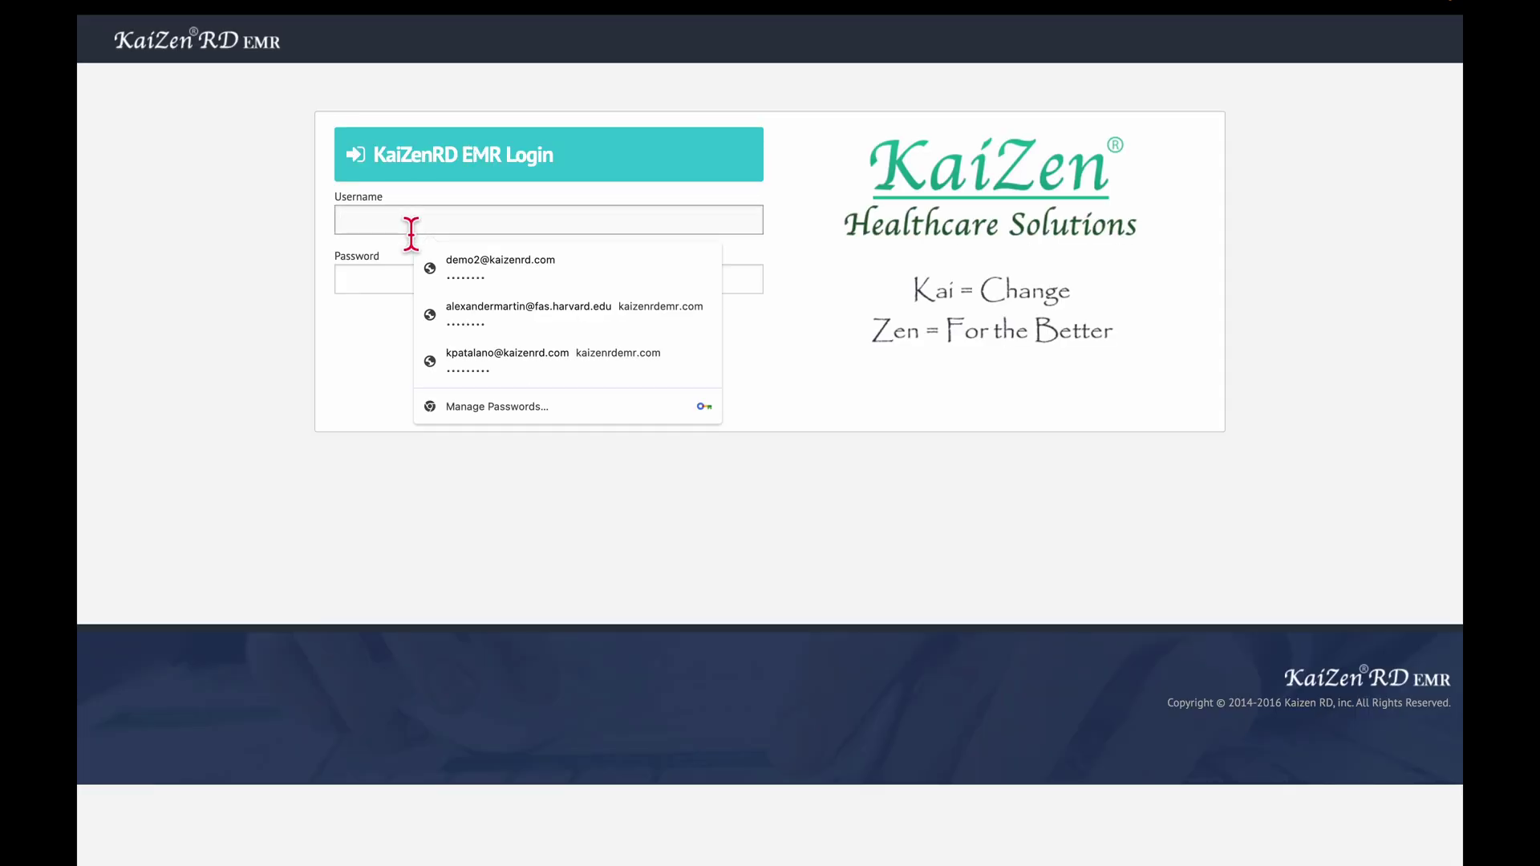
pyautogui.click(491, 273)
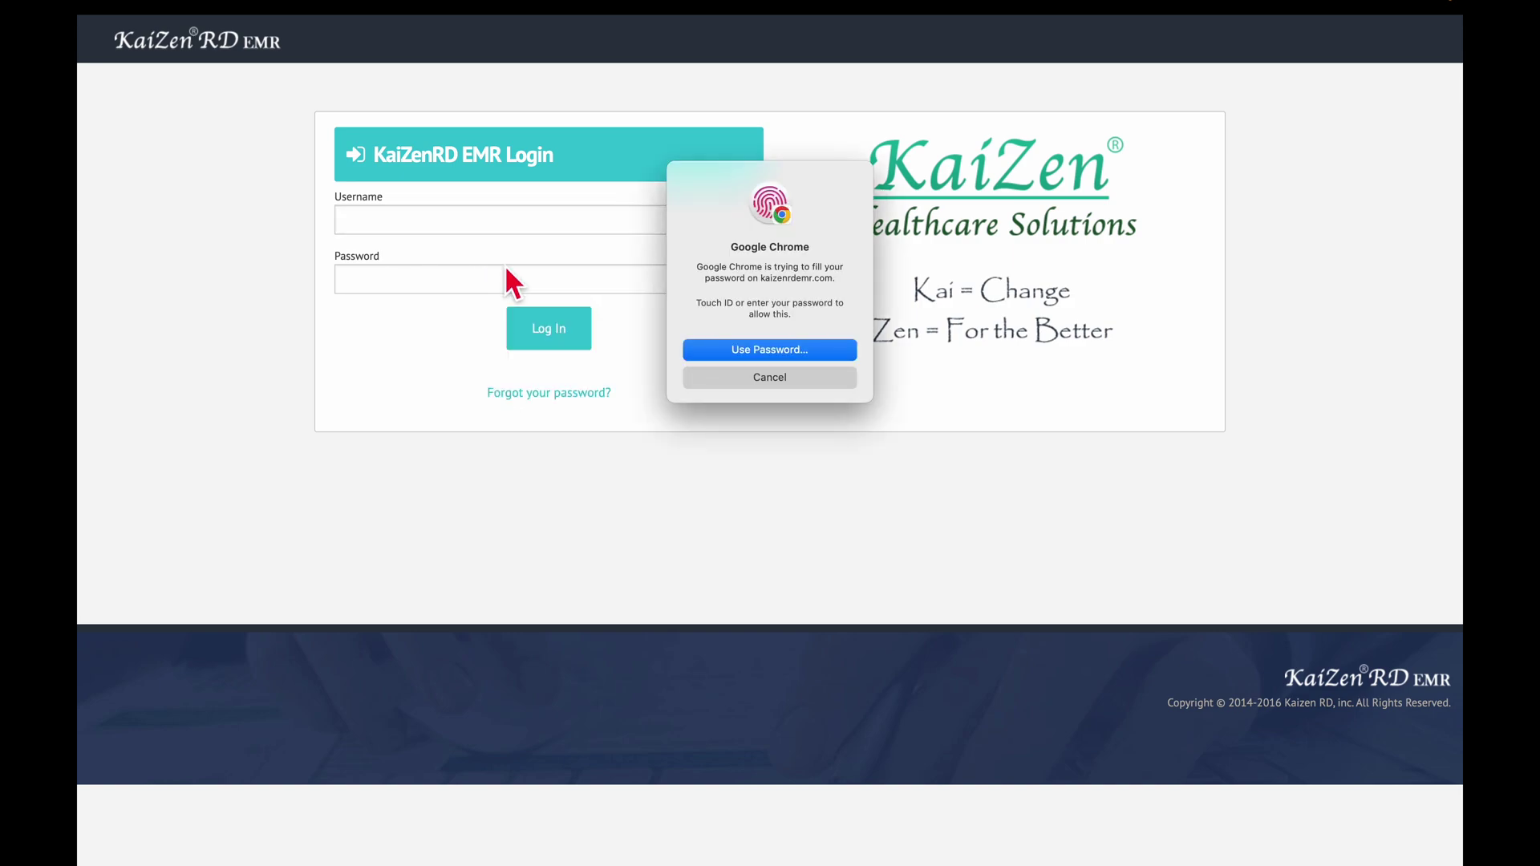
pyautogui.click(542, 335)
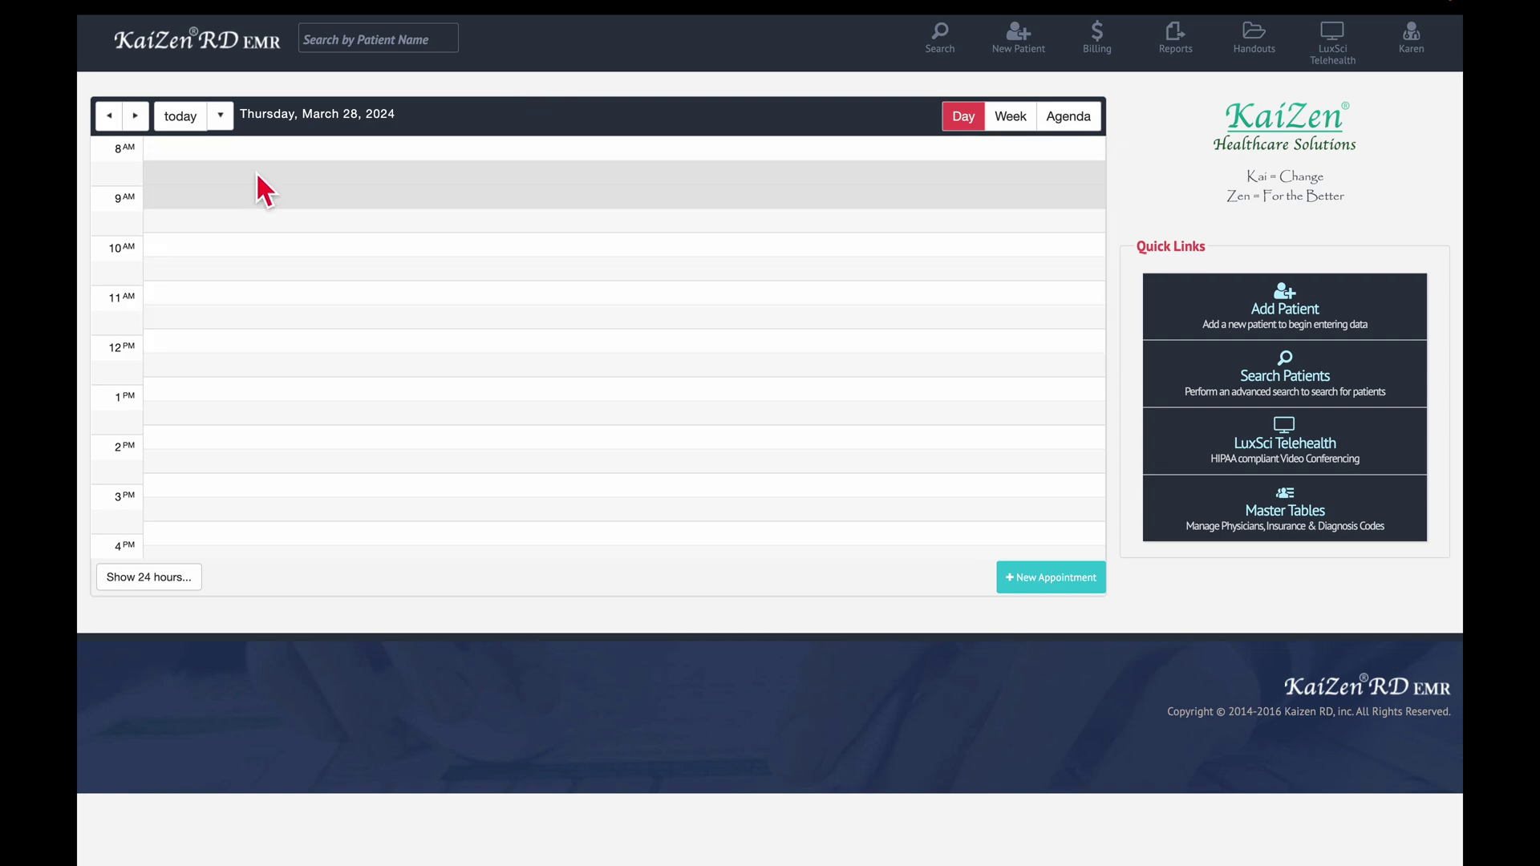
pyautogui.click(360, 48)
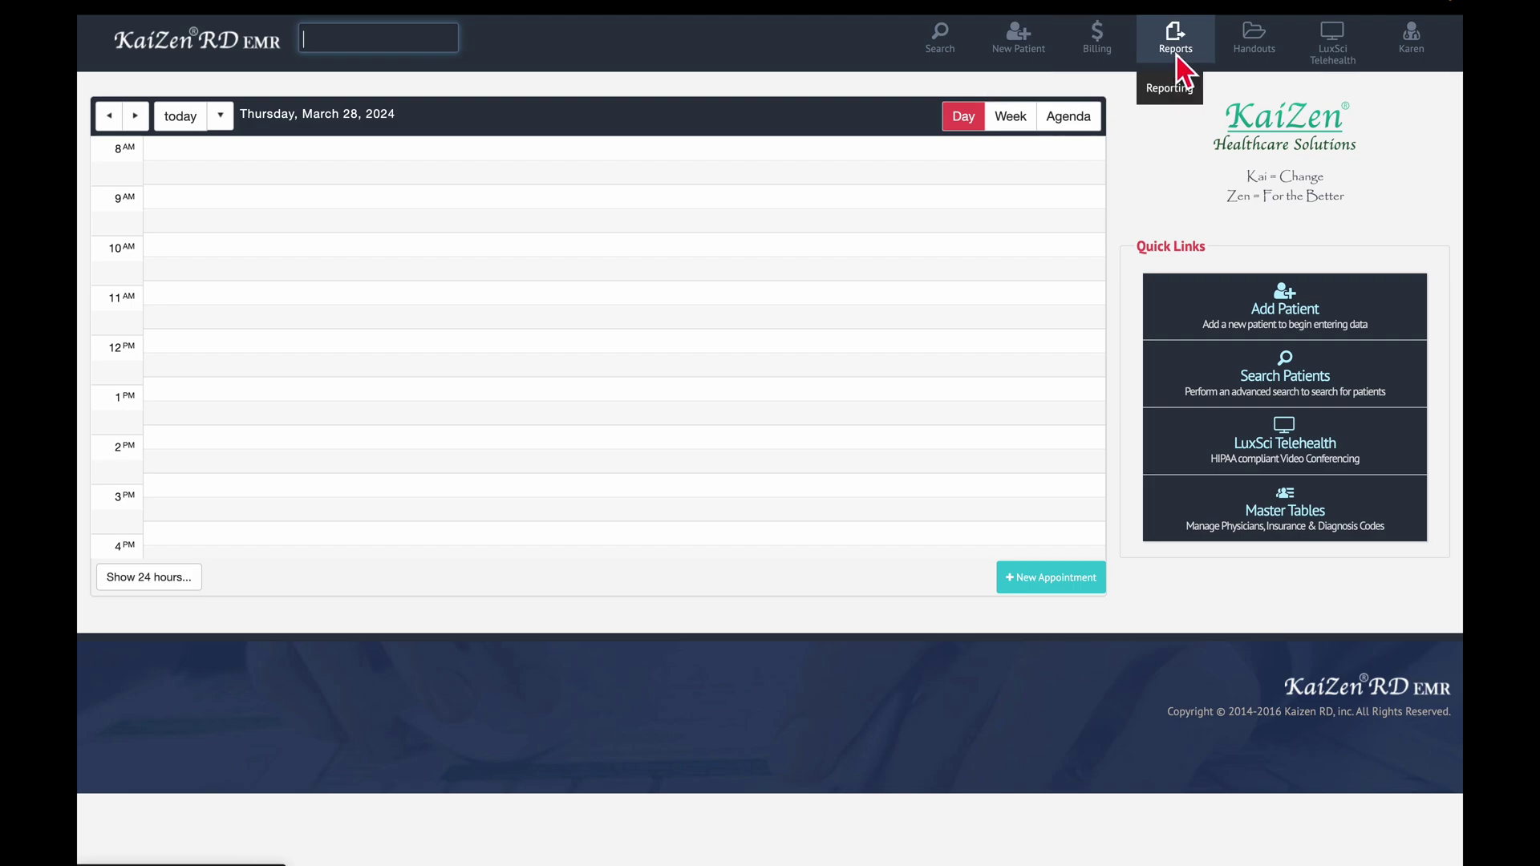
pyautogui.click(1045, 55)
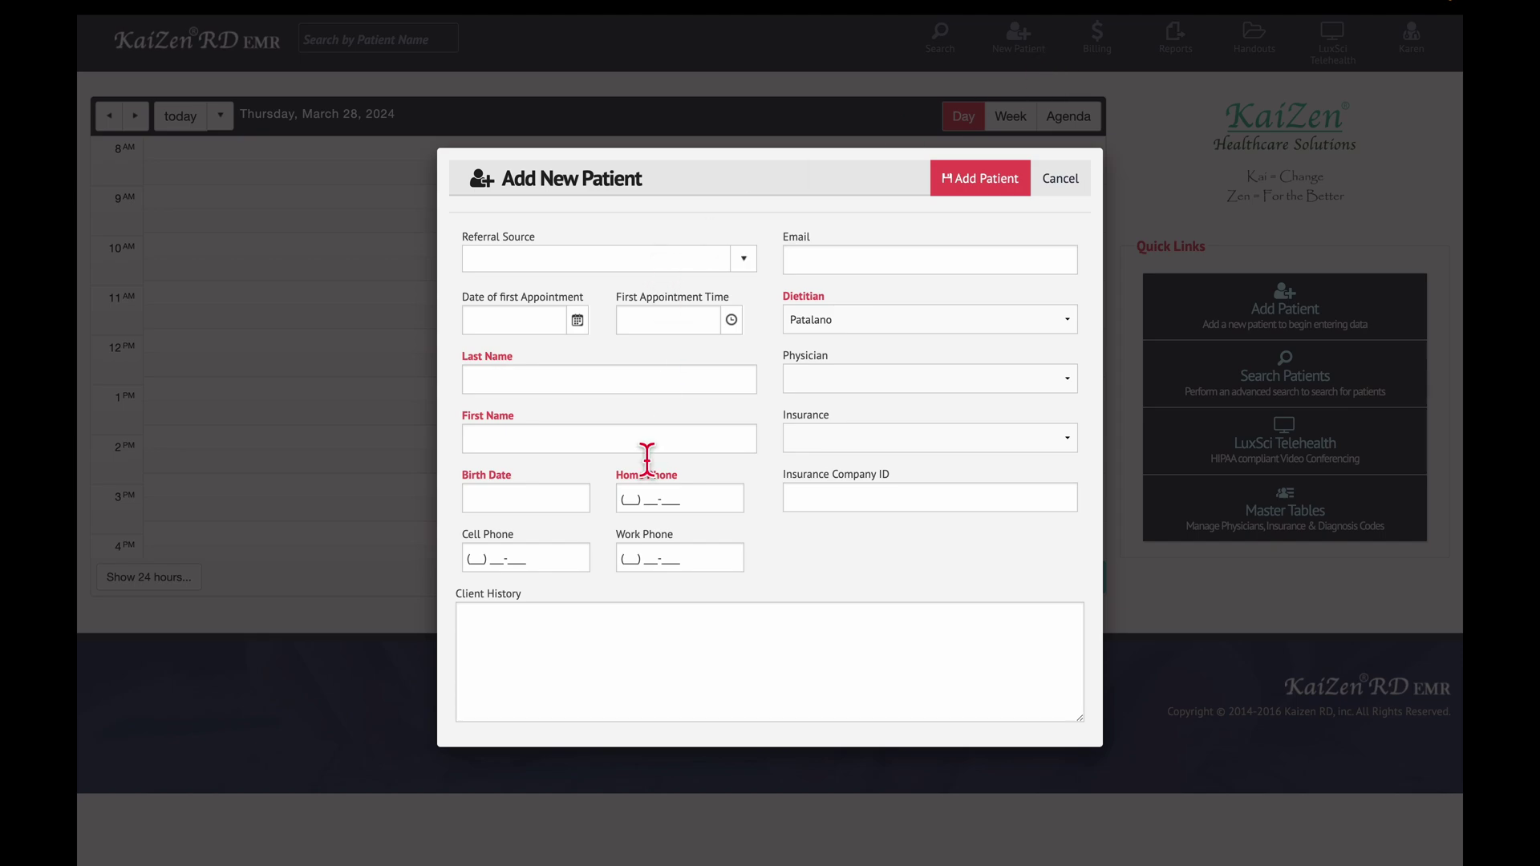
pyautogui.click(567, 385)
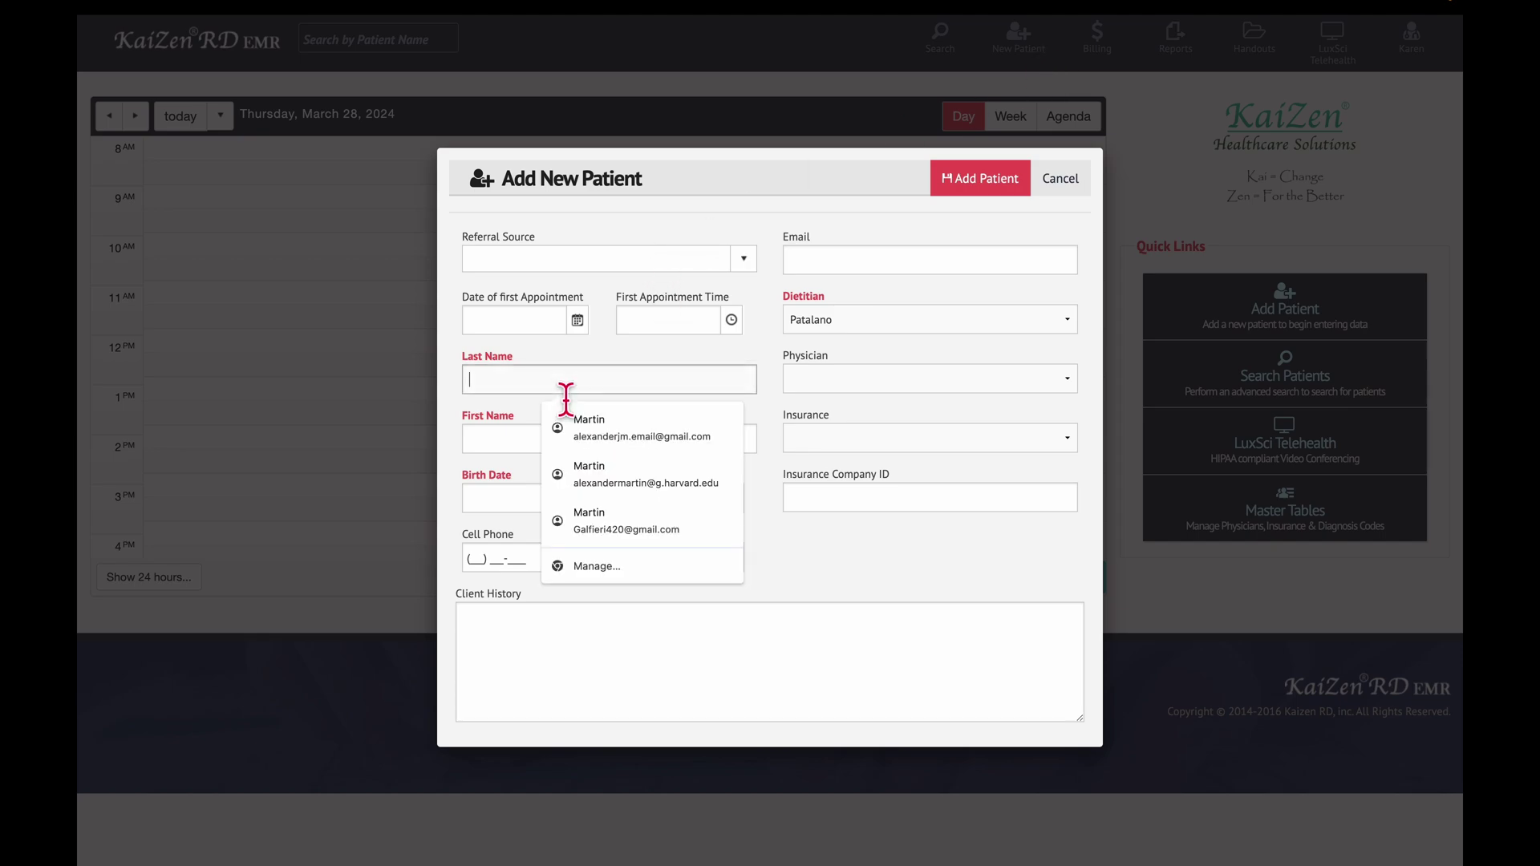
pyautogui.click(598, 428)
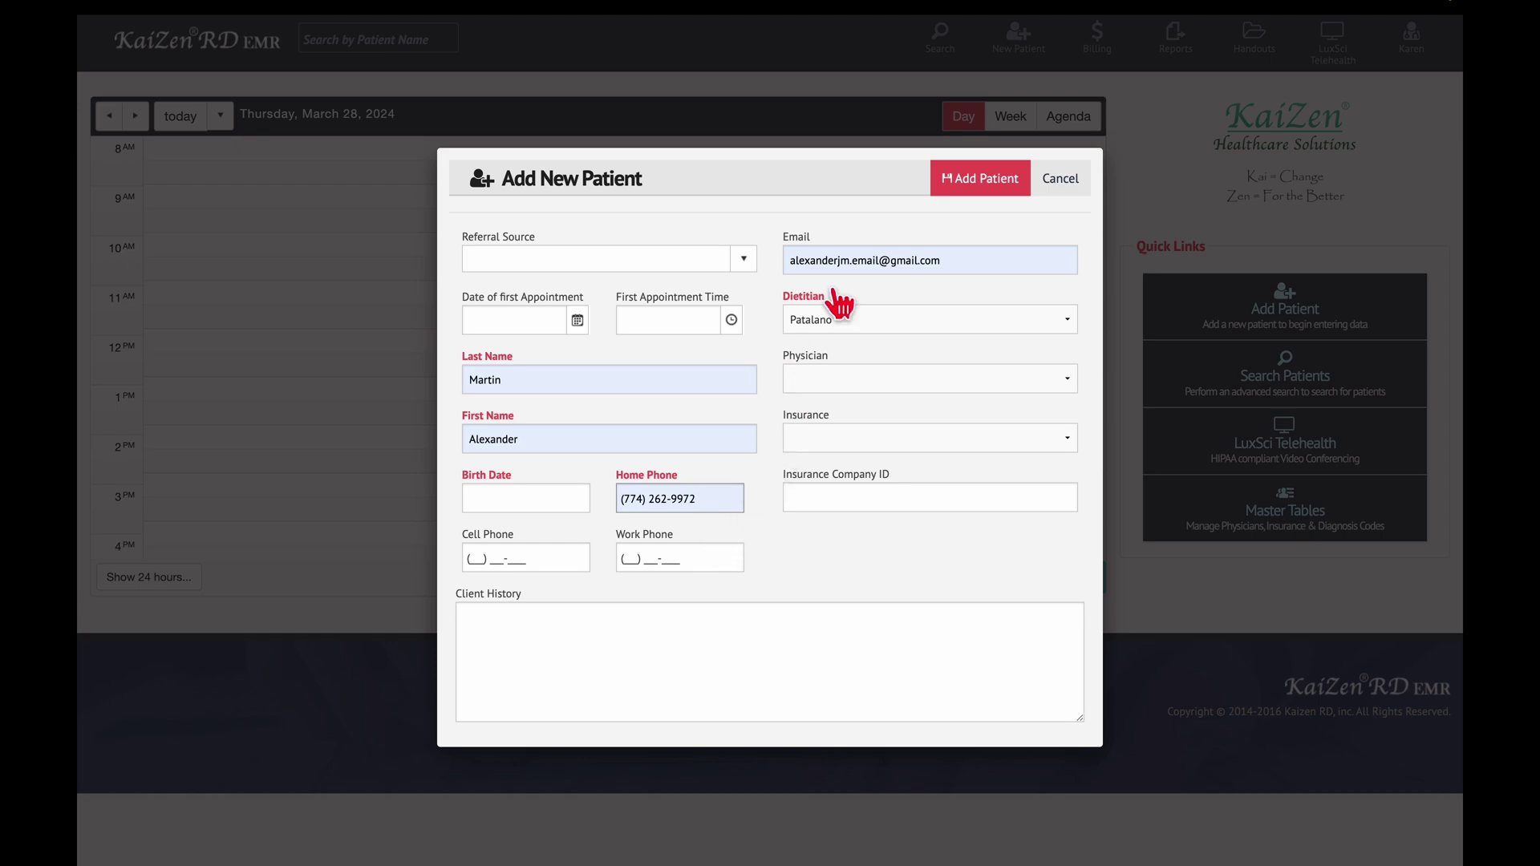
pyautogui.click(1065, 184)
pyautogui.click(815, 327)
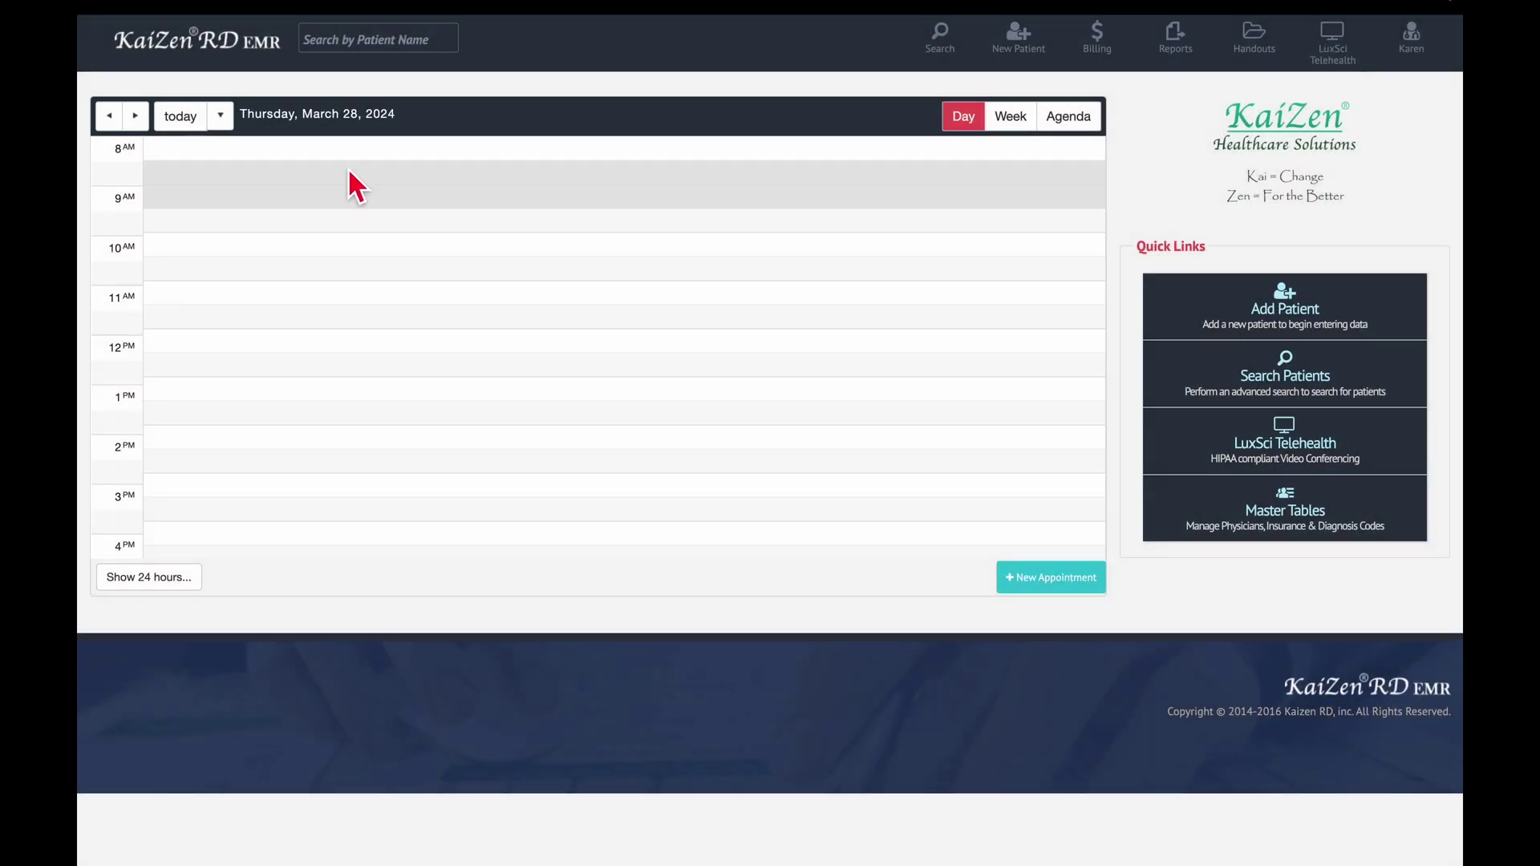
pyautogui.click(367, 54)
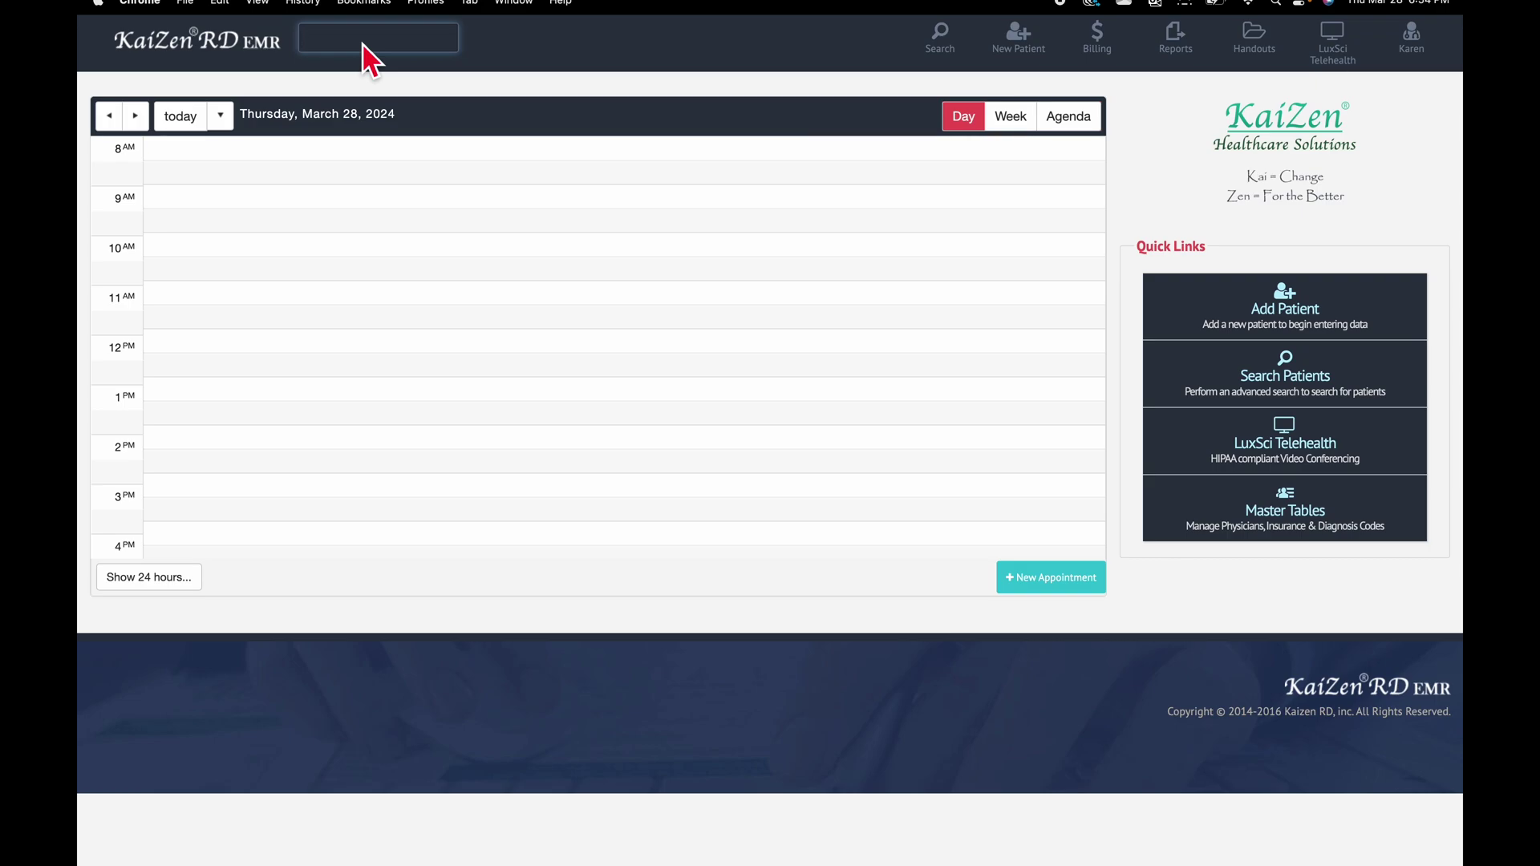
pyautogui.click(1026, 48)
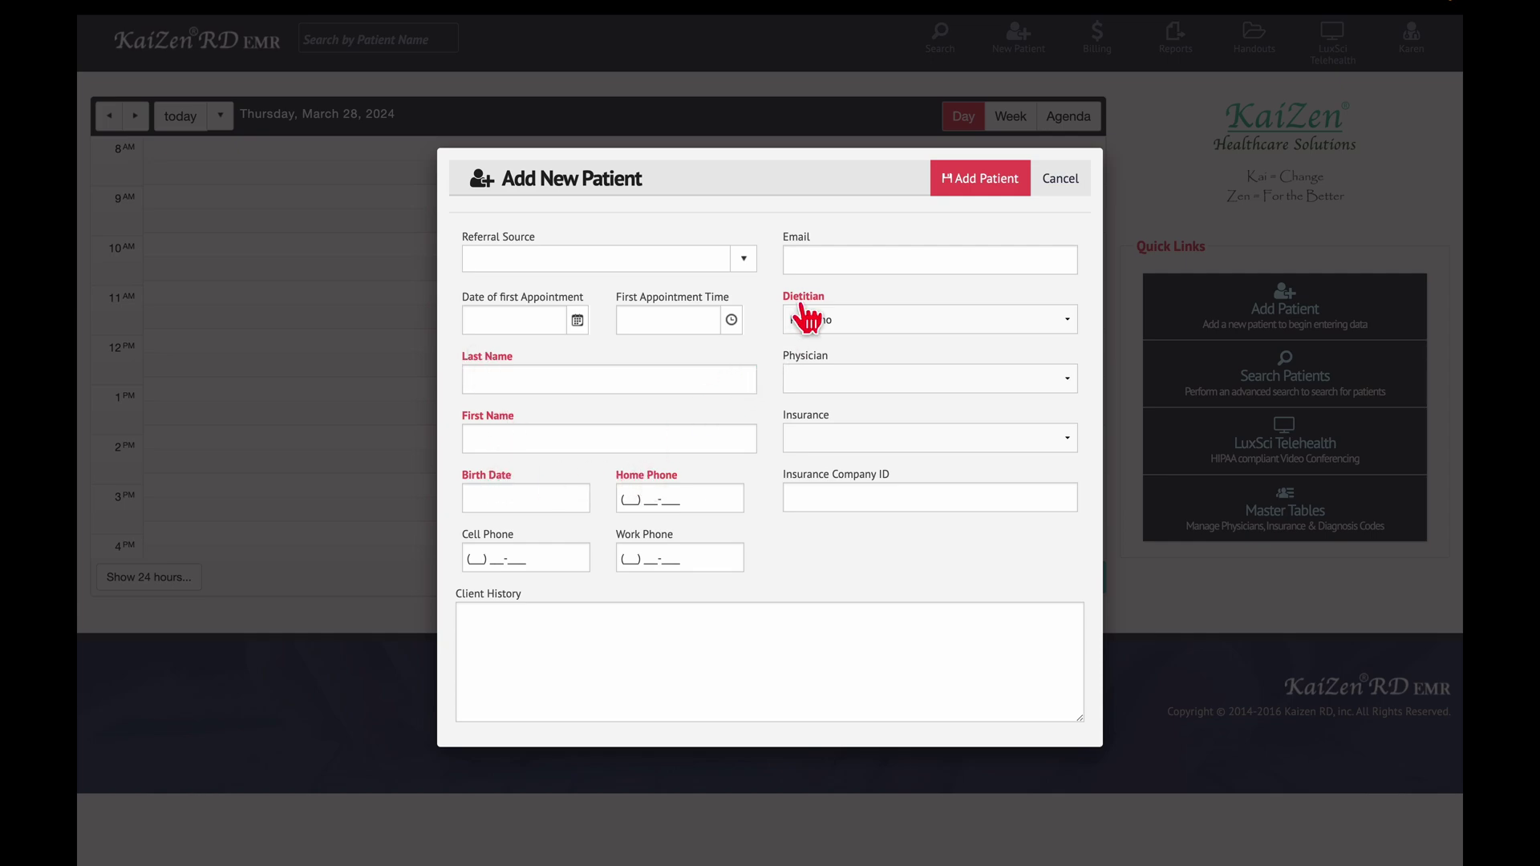
pyautogui.click(1069, 183)
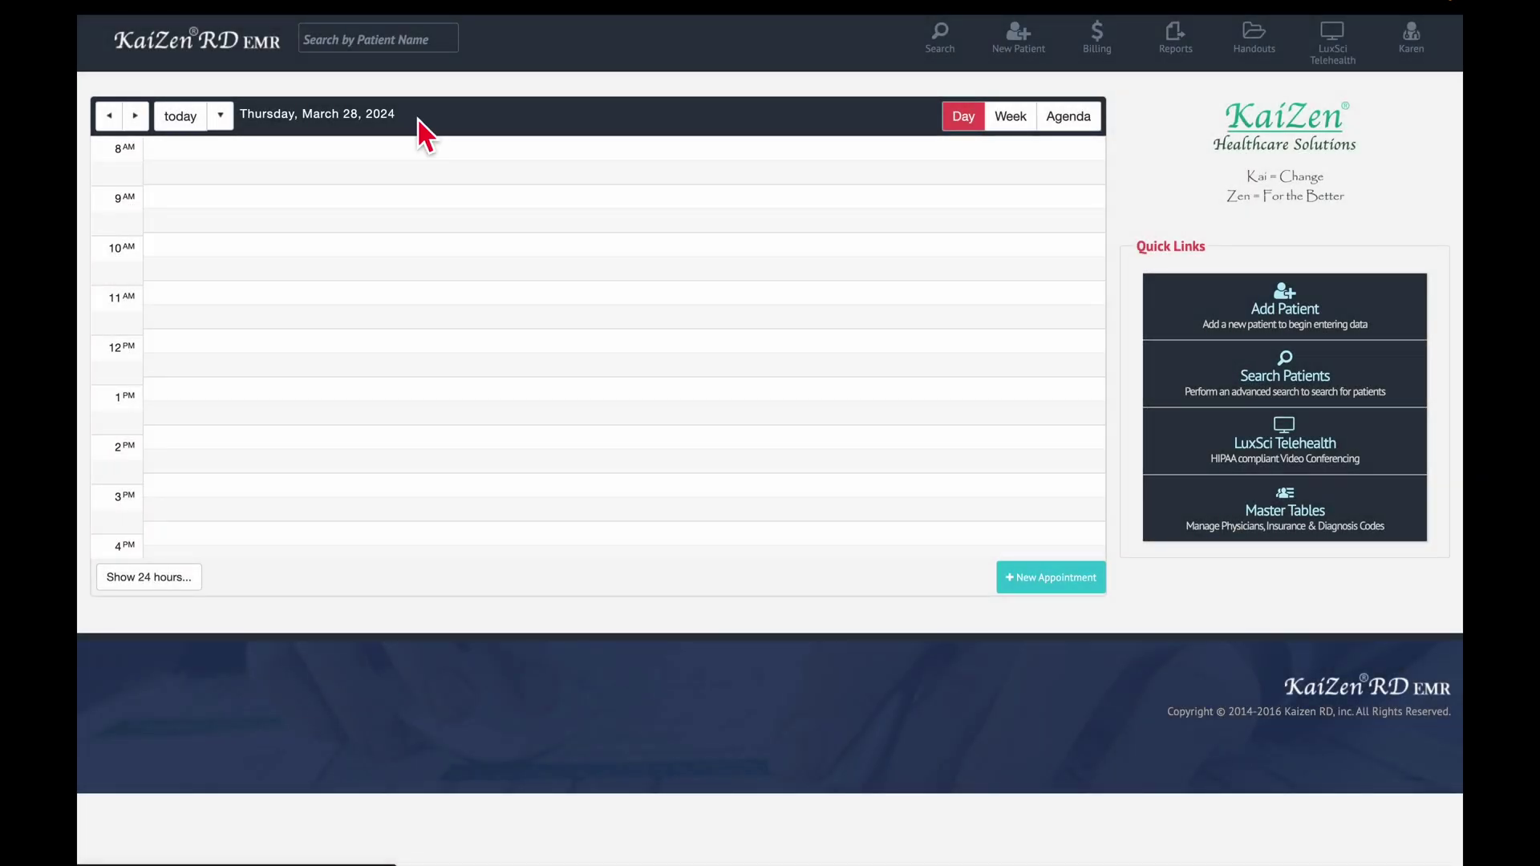
# Search for the existing patient by last name and open the matching patient's information record.
pyautogui.click(388, 45)
pyautogui.write('MARTIN')
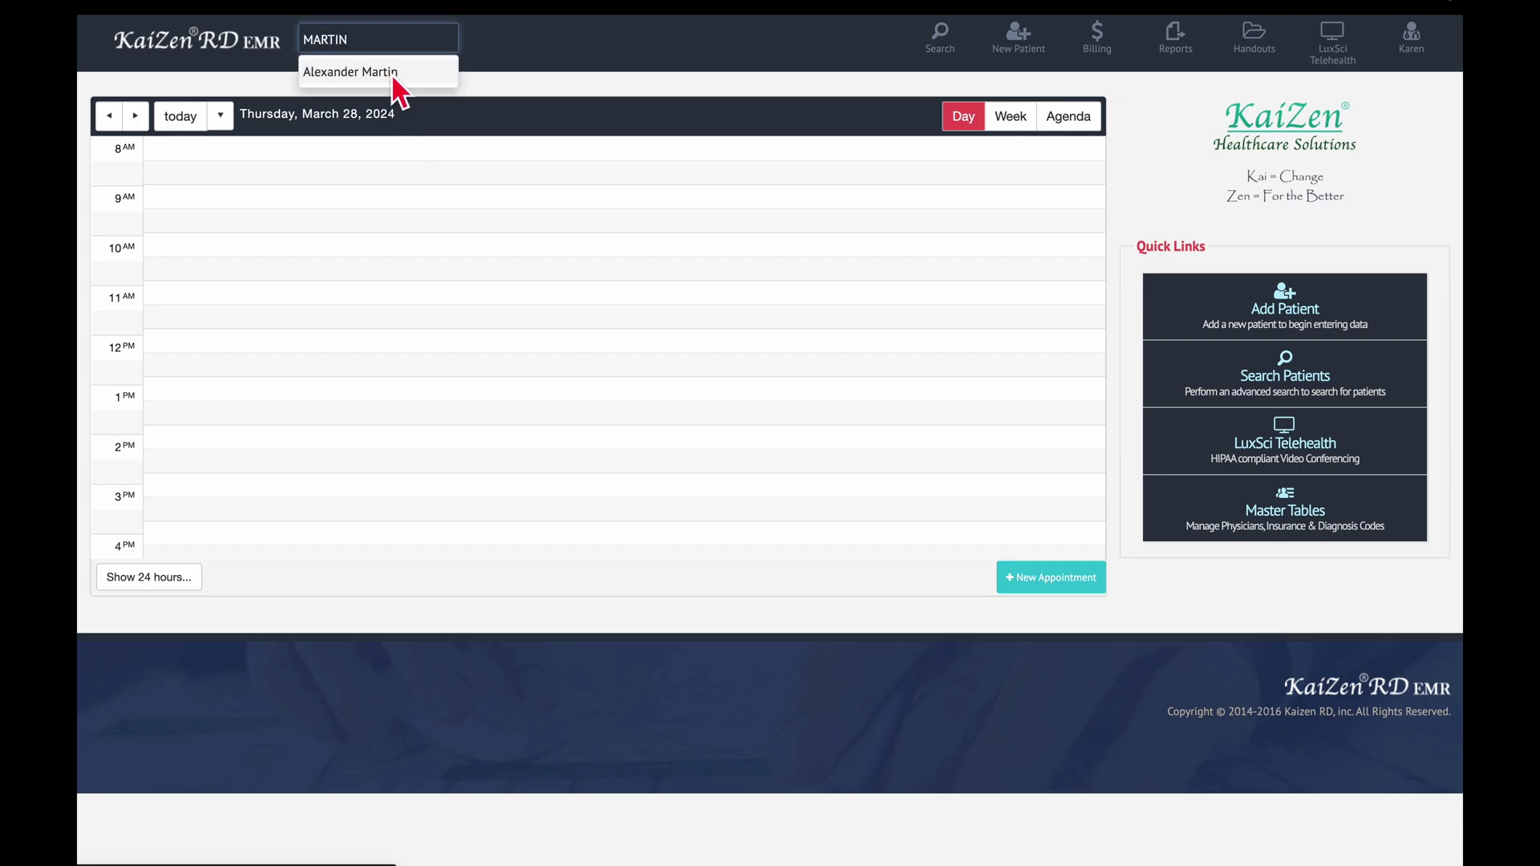
pyautogui.click(393, 78)
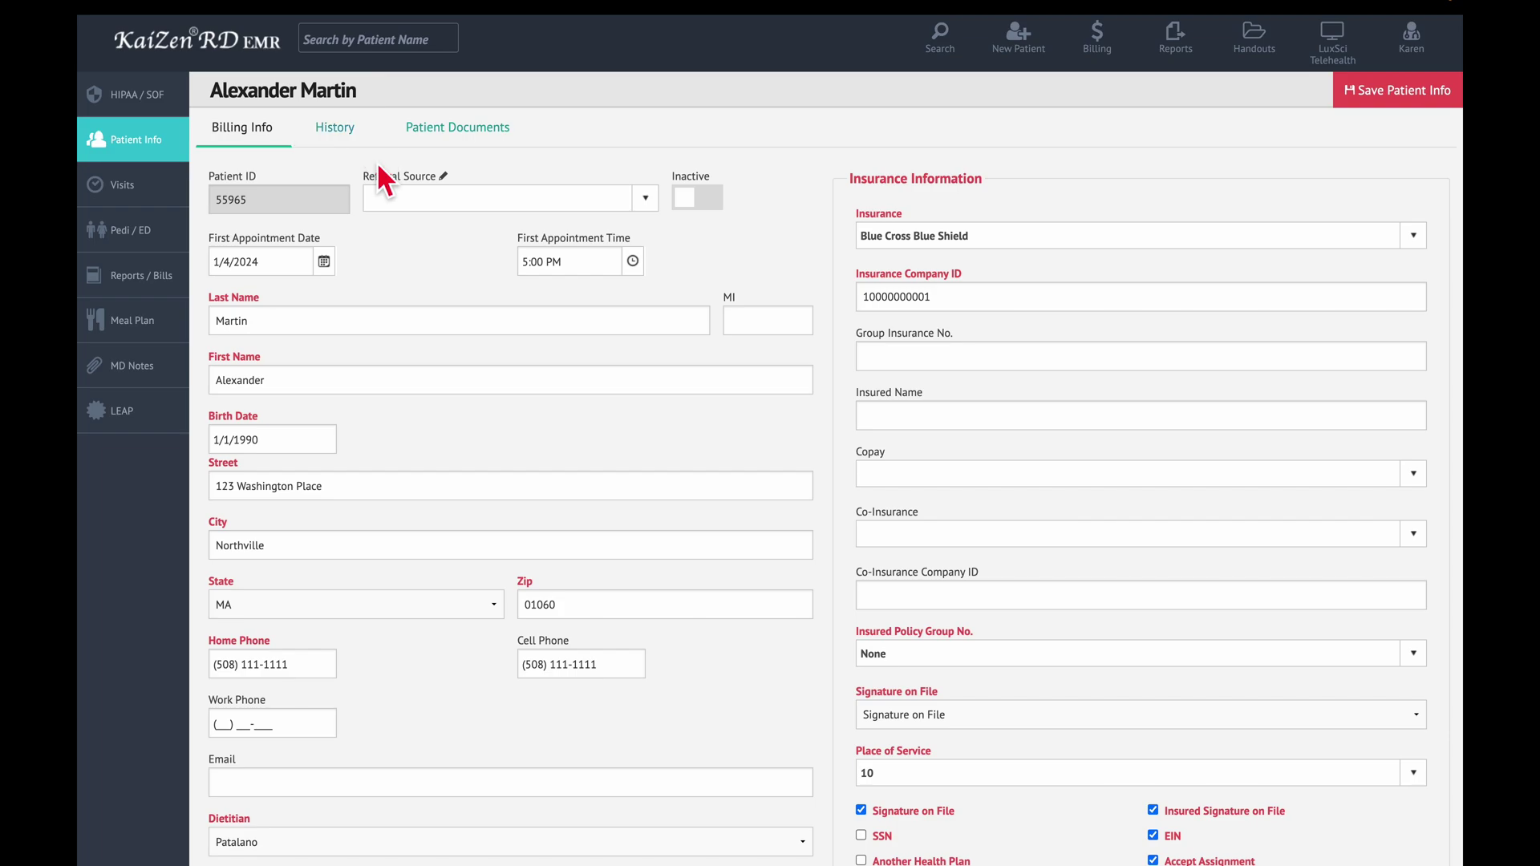
pyautogui.click(156, 136)
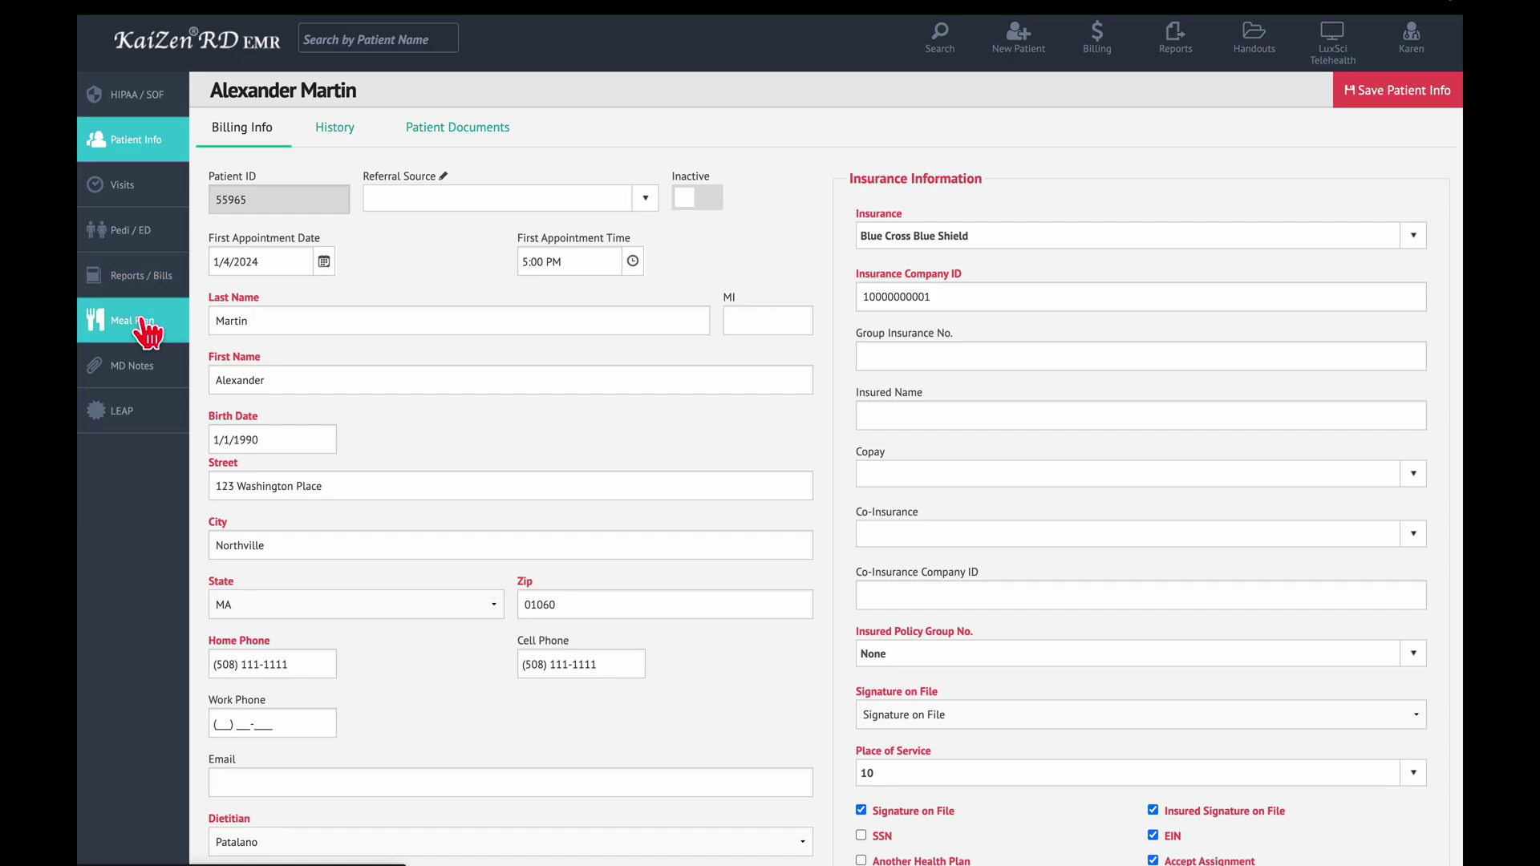
# Review the patient's HIPAA privacy notice and the SOF form from beginning to end.
pyautogui.click(160, 105)
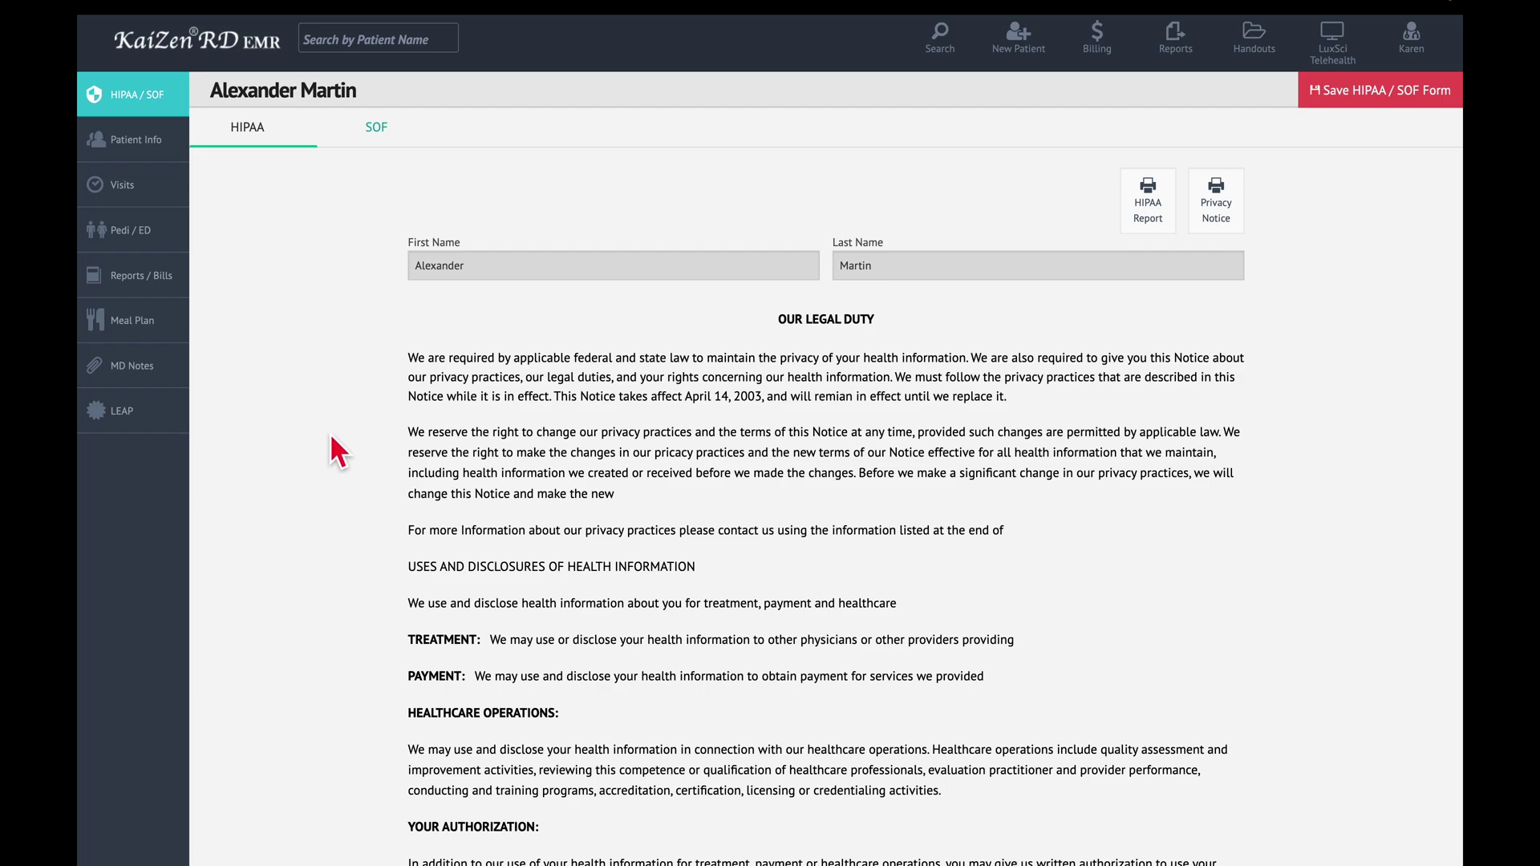
pyautogui.scroll(-4, 331, 439)
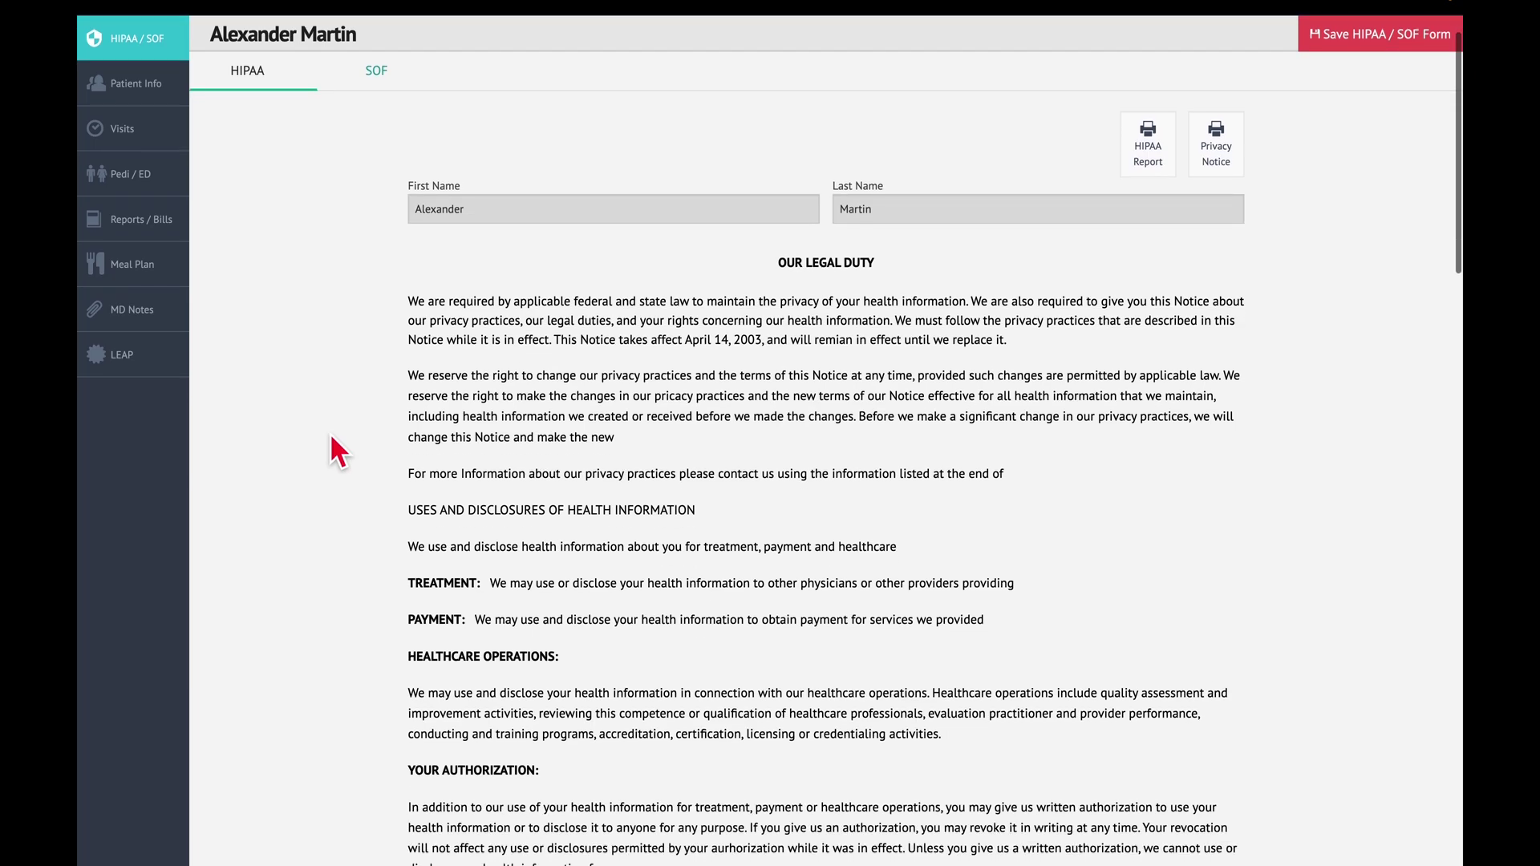
pyautogui.scroll(-20, 331, 437)
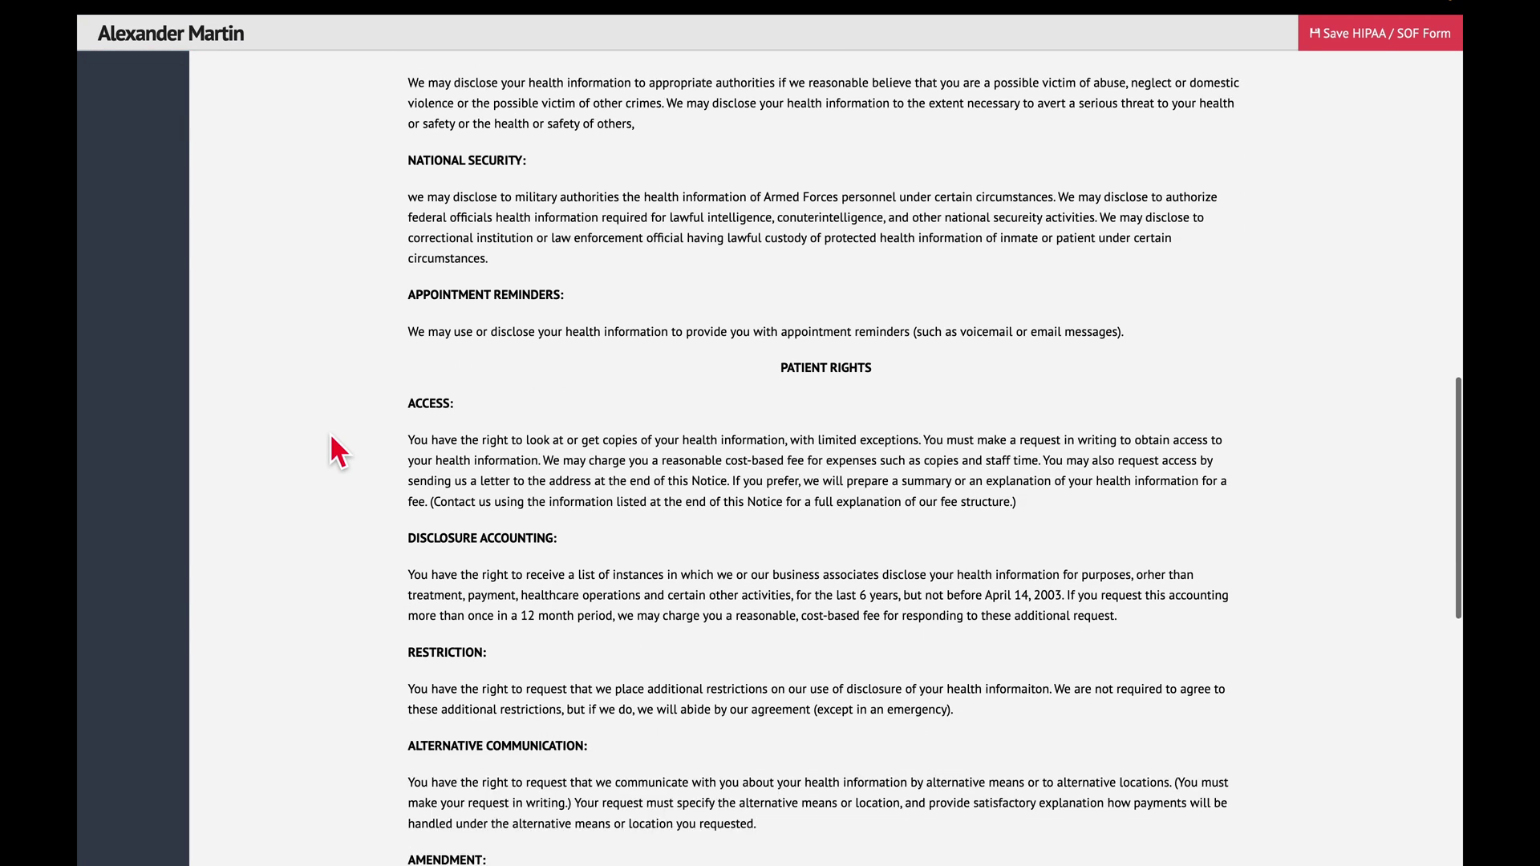
pyautogui.scroll(20, 332, 437)
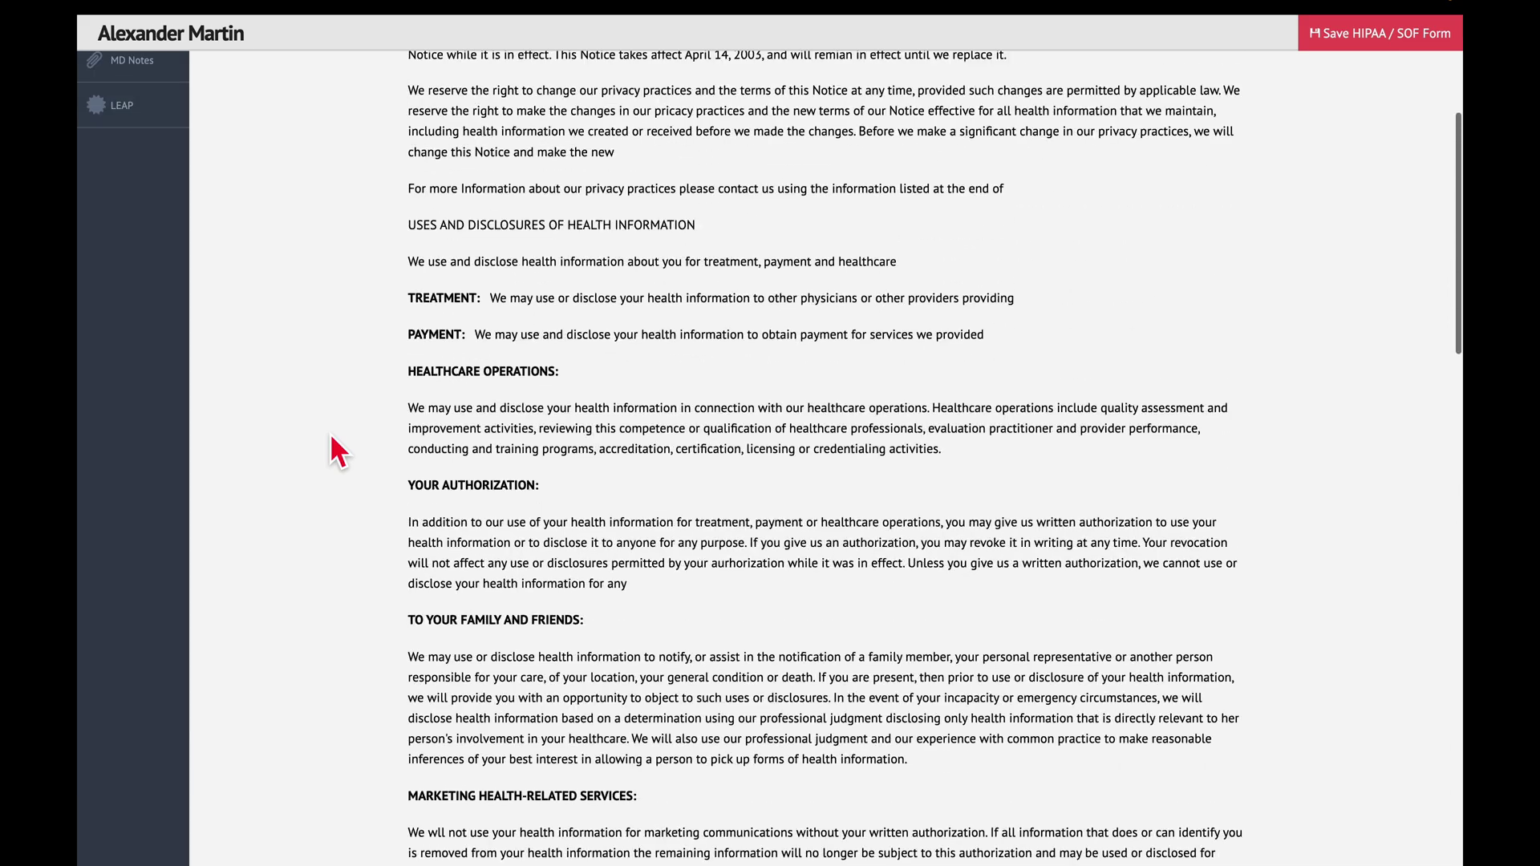
pyautogui.click(374, 131)
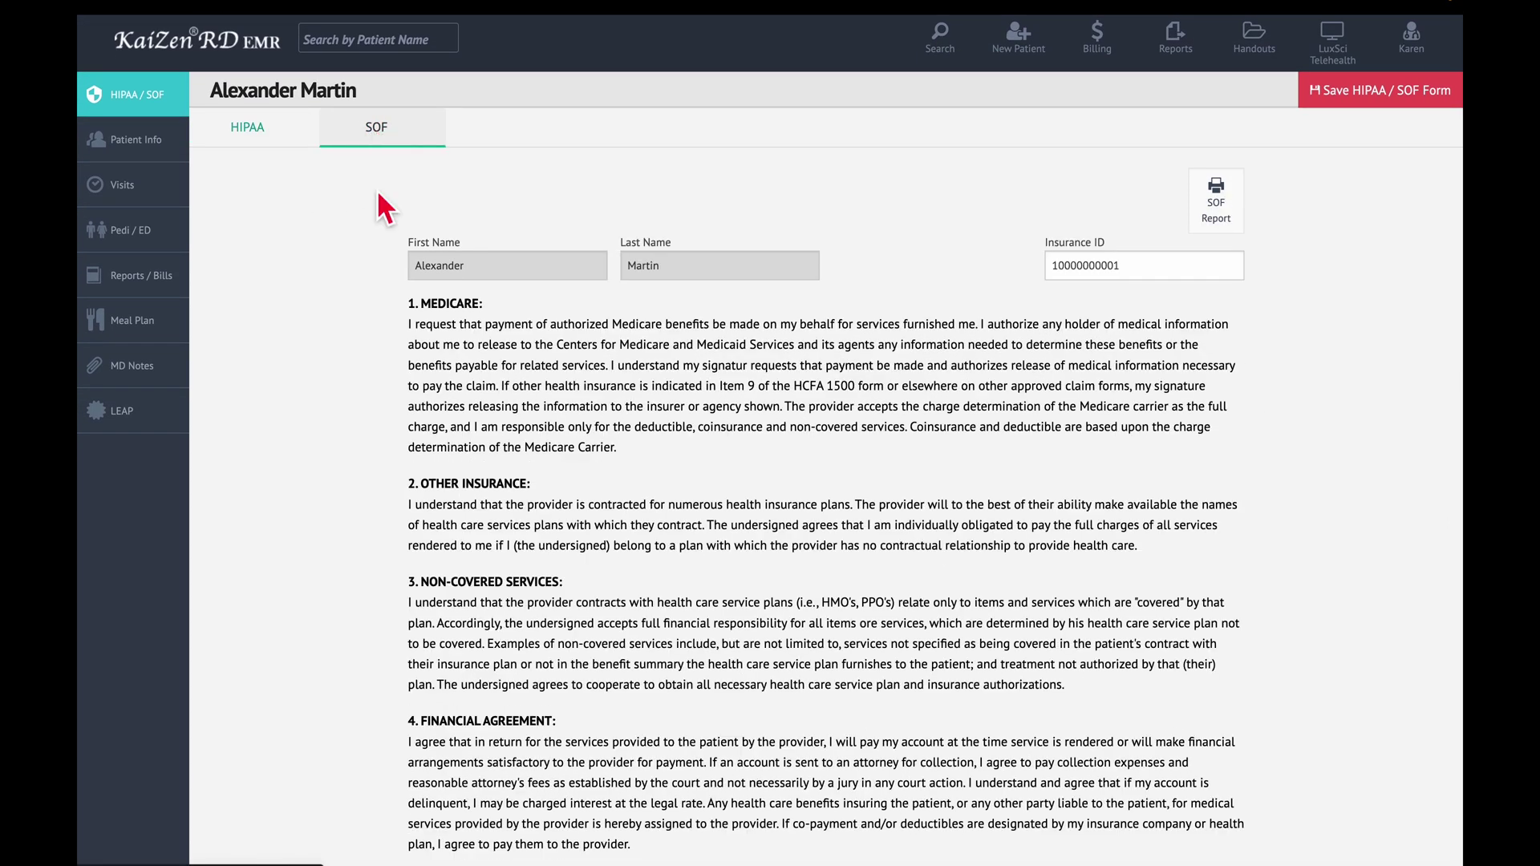
pyautogui.scroll(-12, 352, 398)
pyautogui.scroll(12, 353, 397)
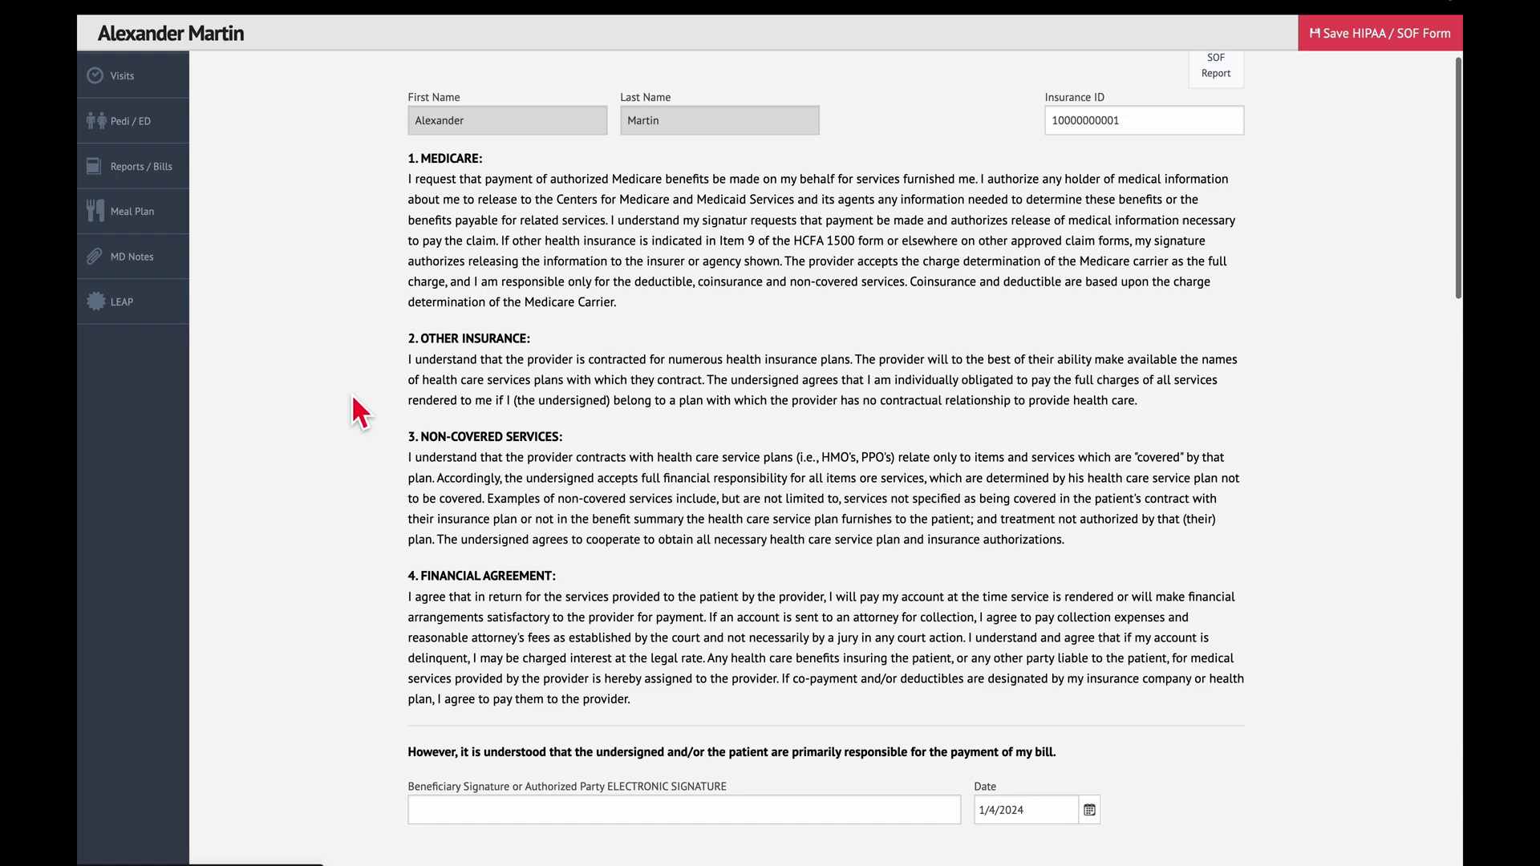
# Examine the patient's billing information, including the contact details, dietitian, physician and insurance options.
pyautogui.click(161, 142)
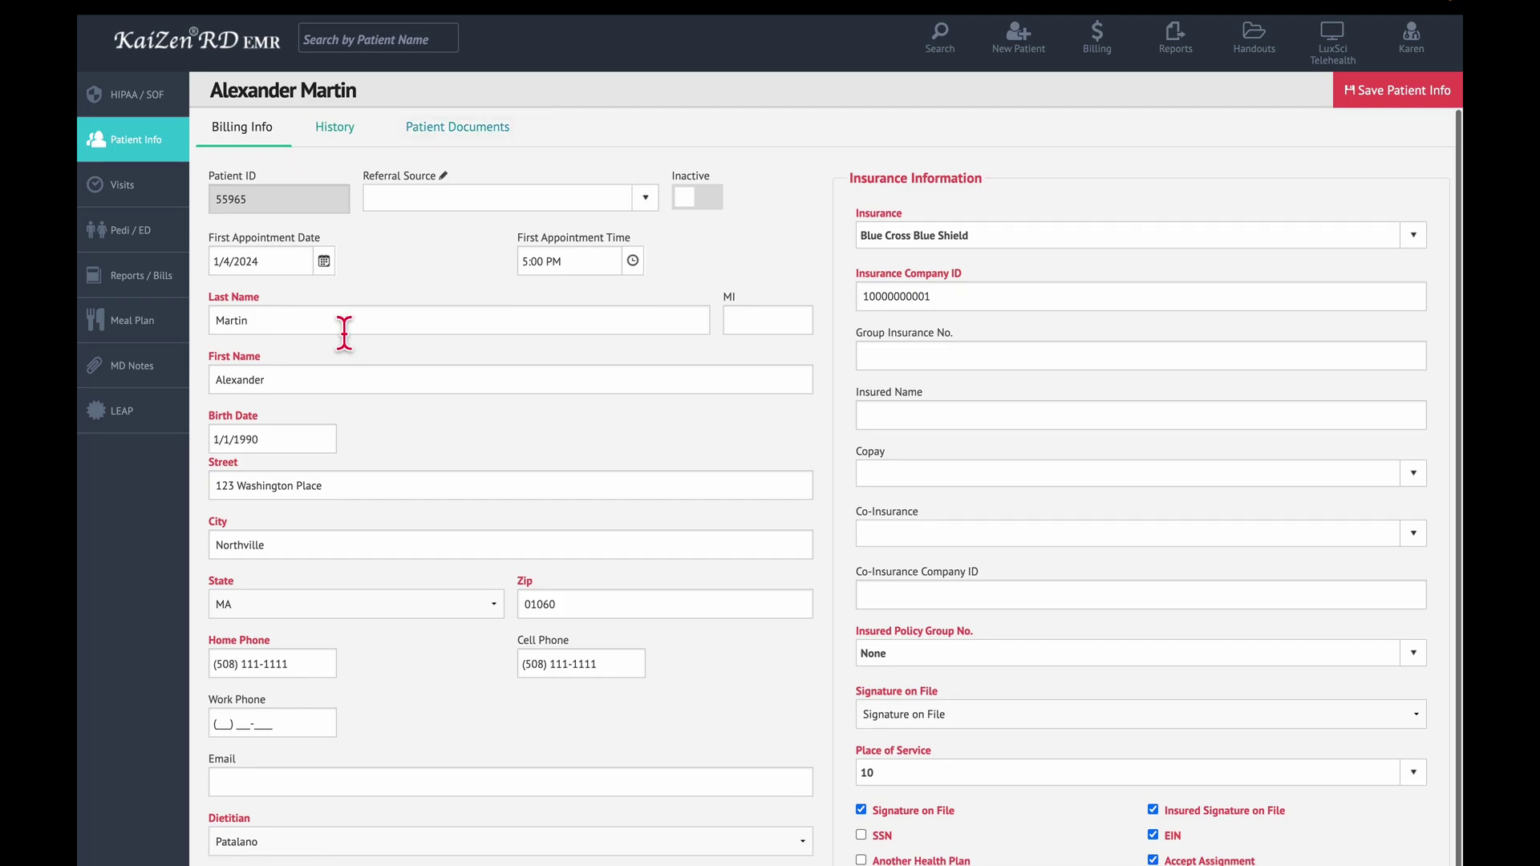
pyautogui.scroll(-3, 344, 332)
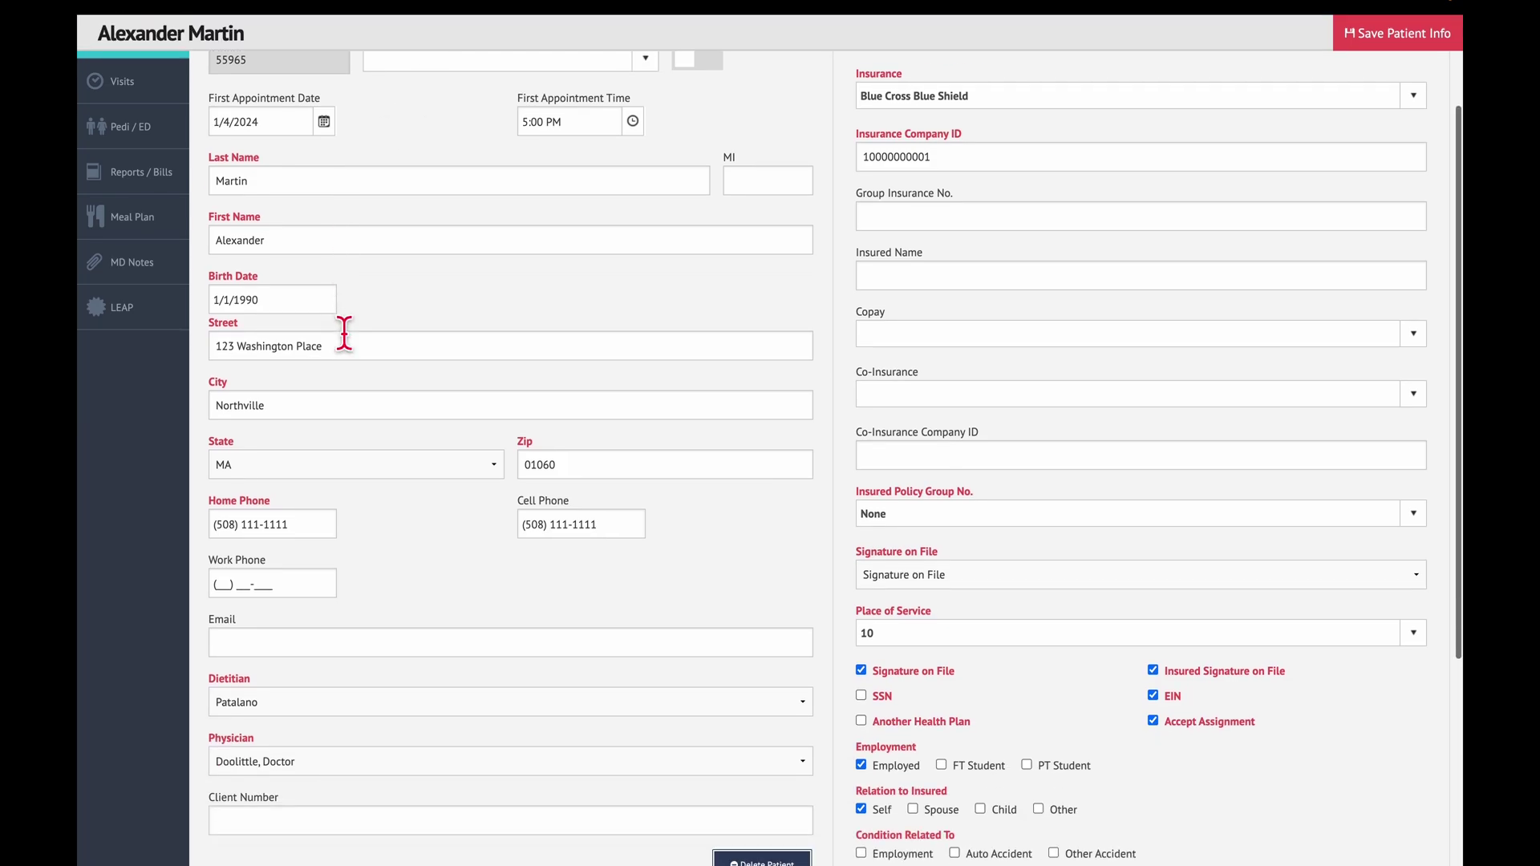
pyautogui.scroll(-2, 335, 321)
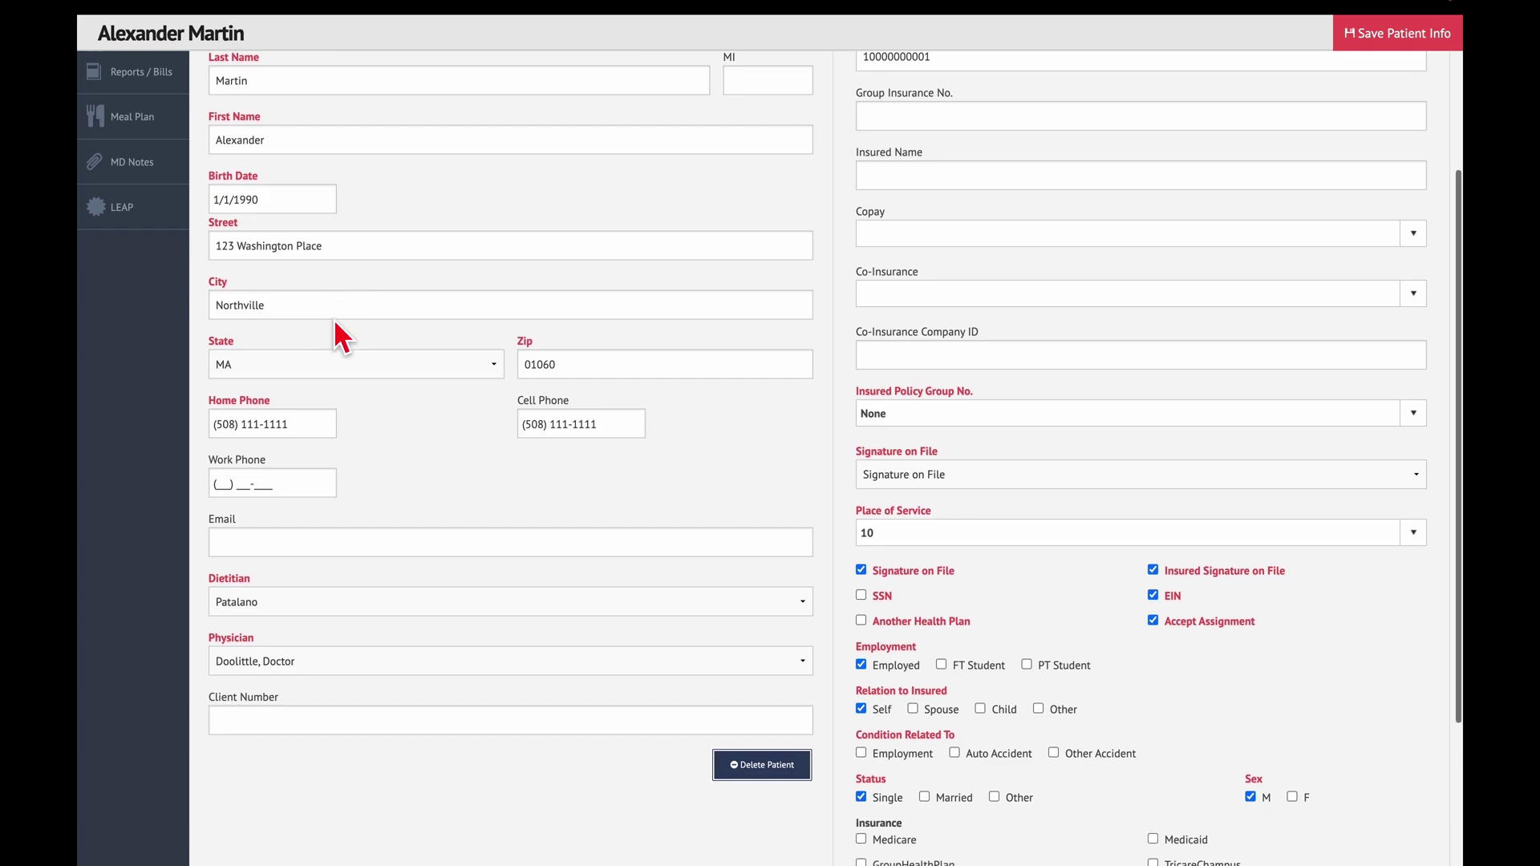
pyautogui.scroll(-2, 333, 319)
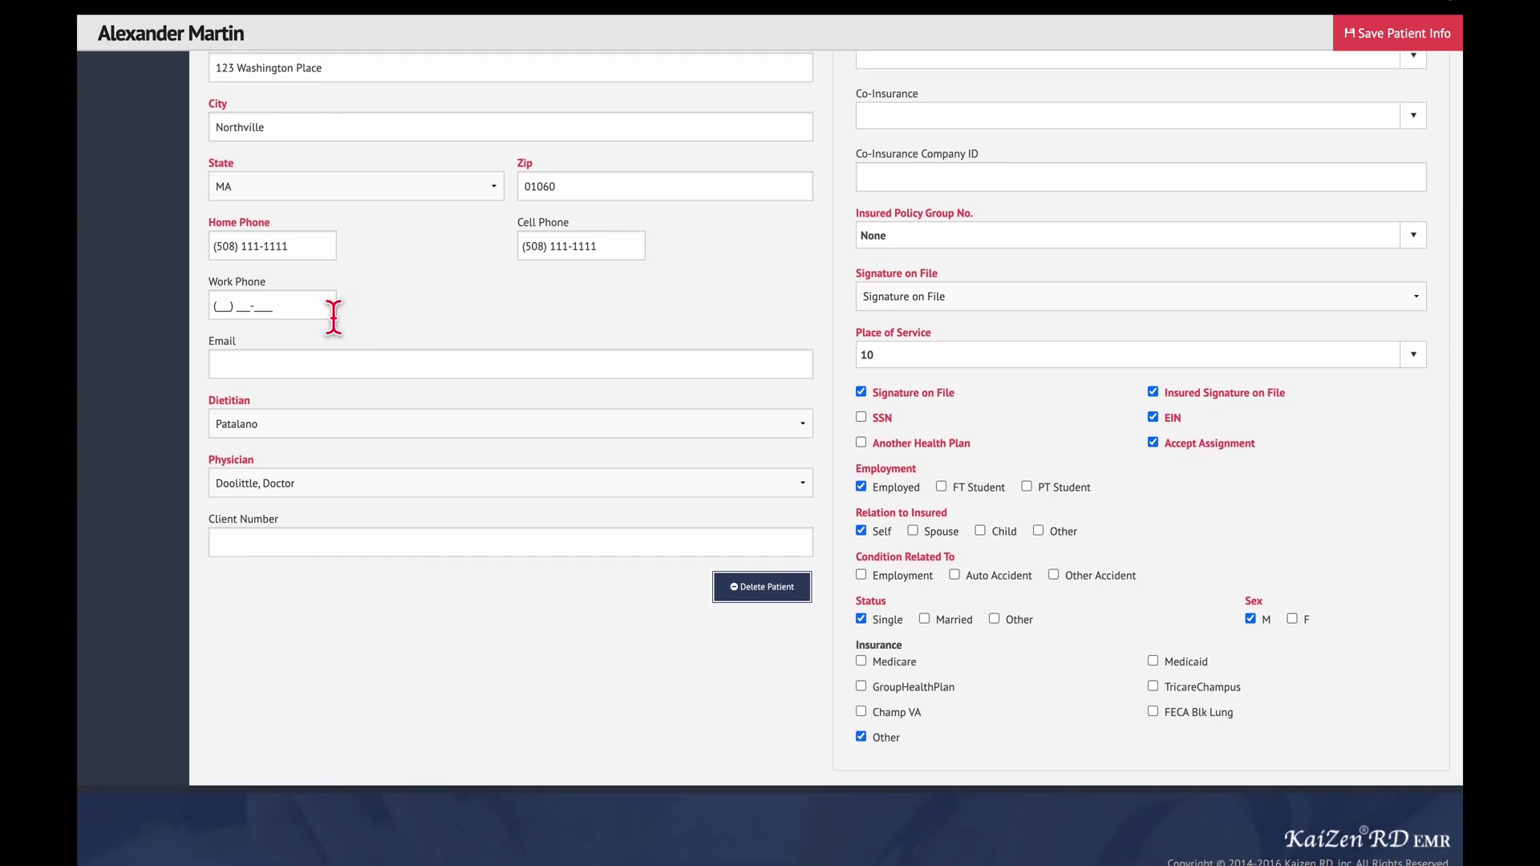
pyautogui.scroll(1, 334, 315)
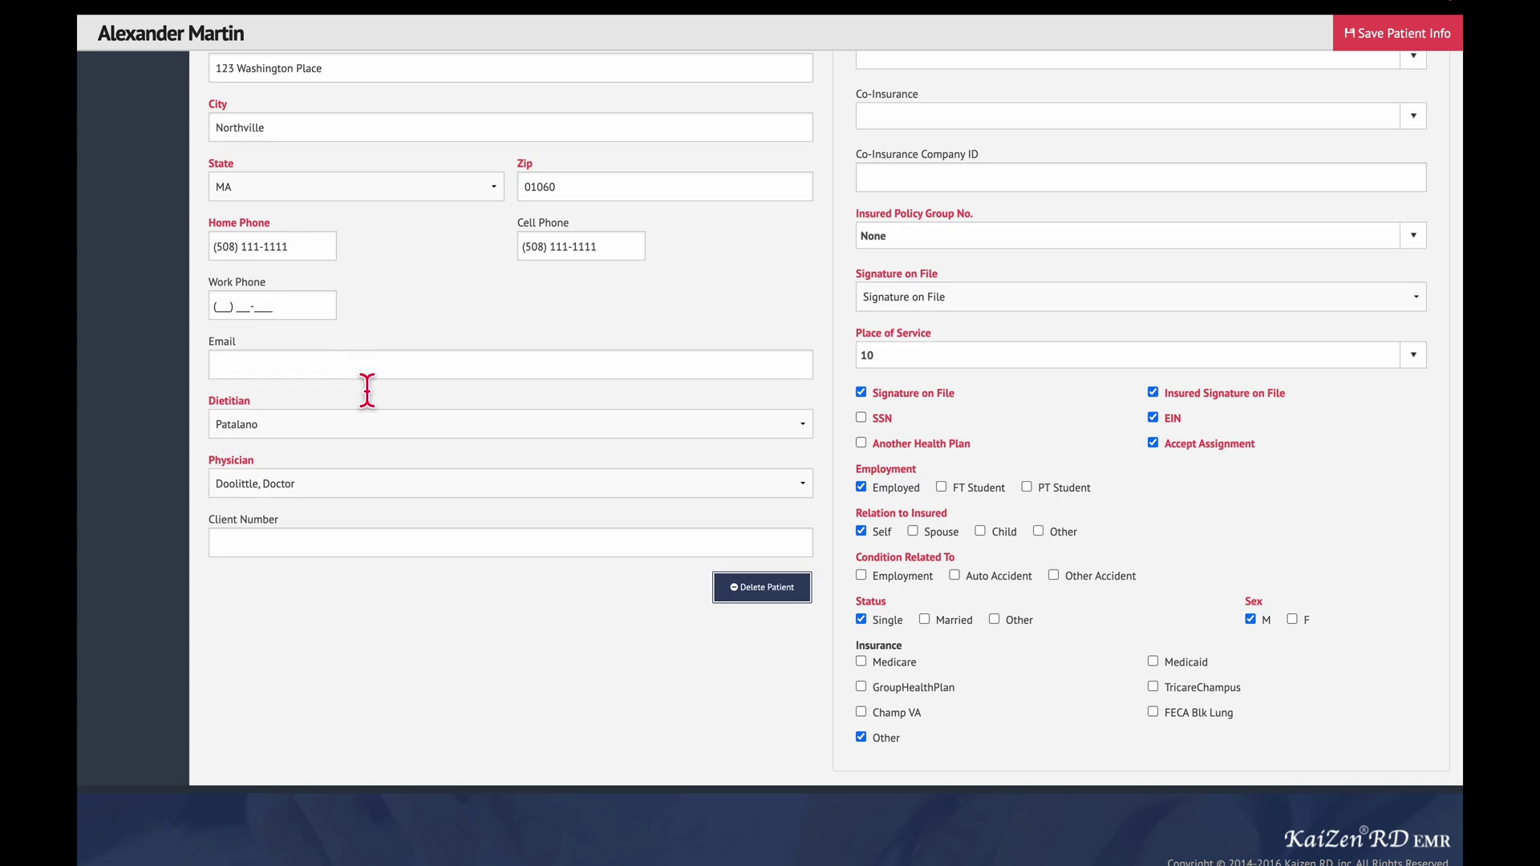
pyautogui.scroll(6, 367, 390)
# Examine the patient's History questionnaire down to the Client History field, and view the list of patient documents.
pyautogui.click(351, 135)
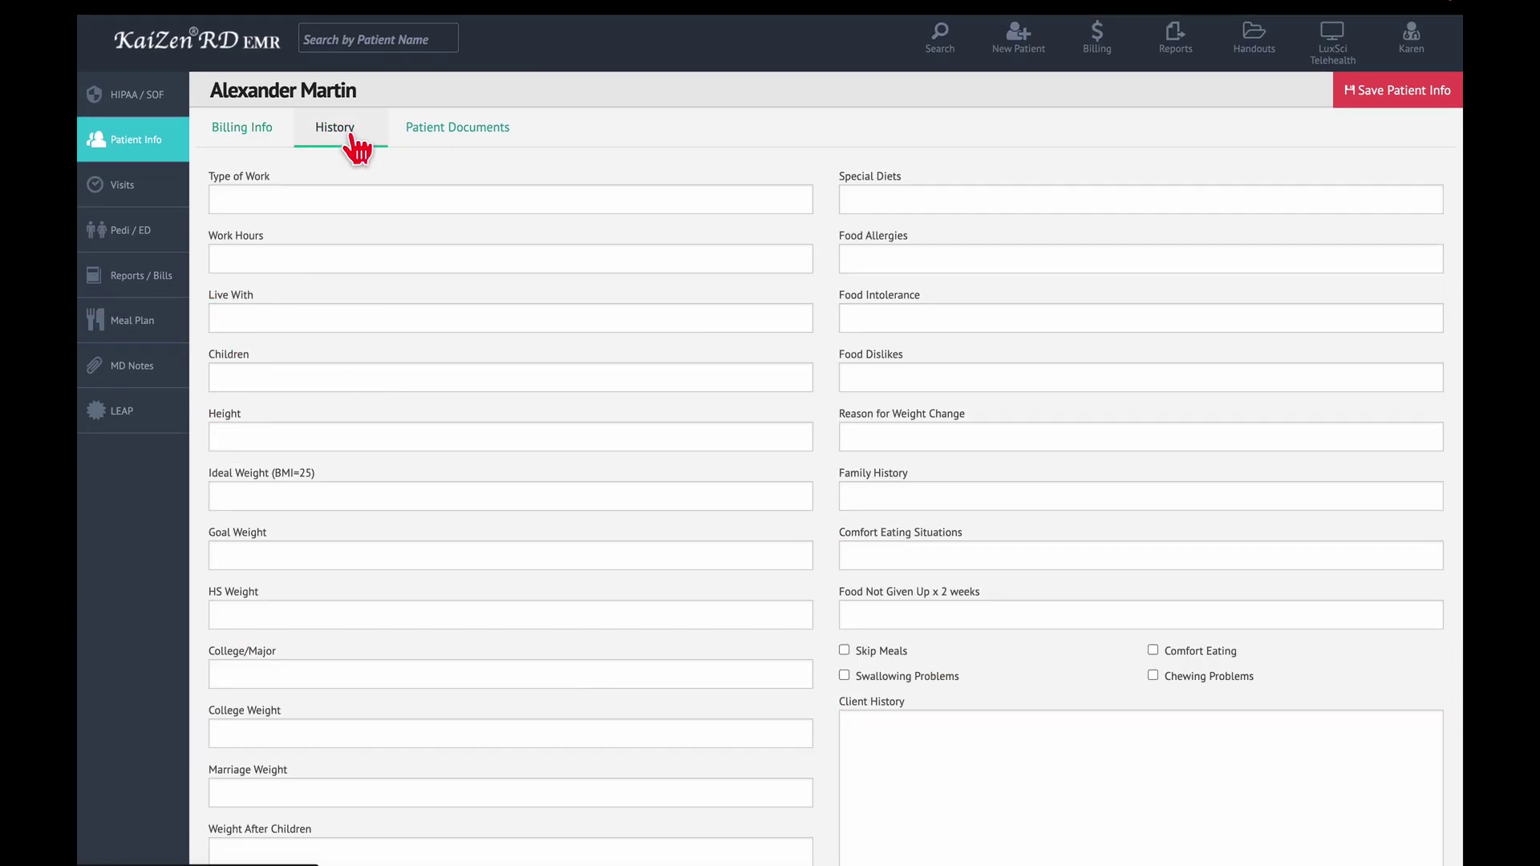
pyautogui.scroll(-3, 529, 560)
pyautogui.click(908, 593)
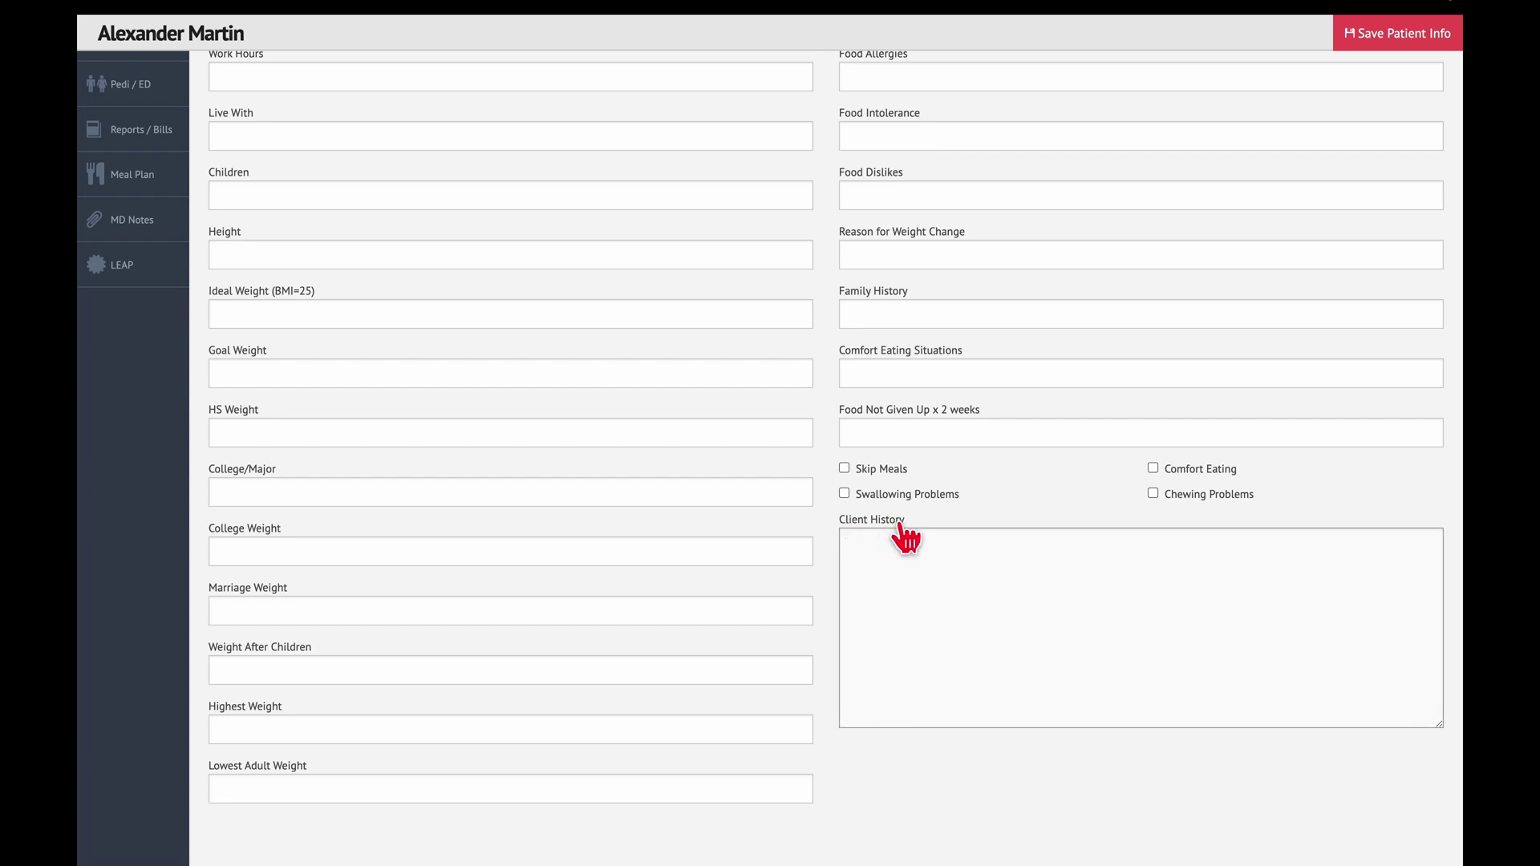
pyautogui.scroll(3, 901, 533)
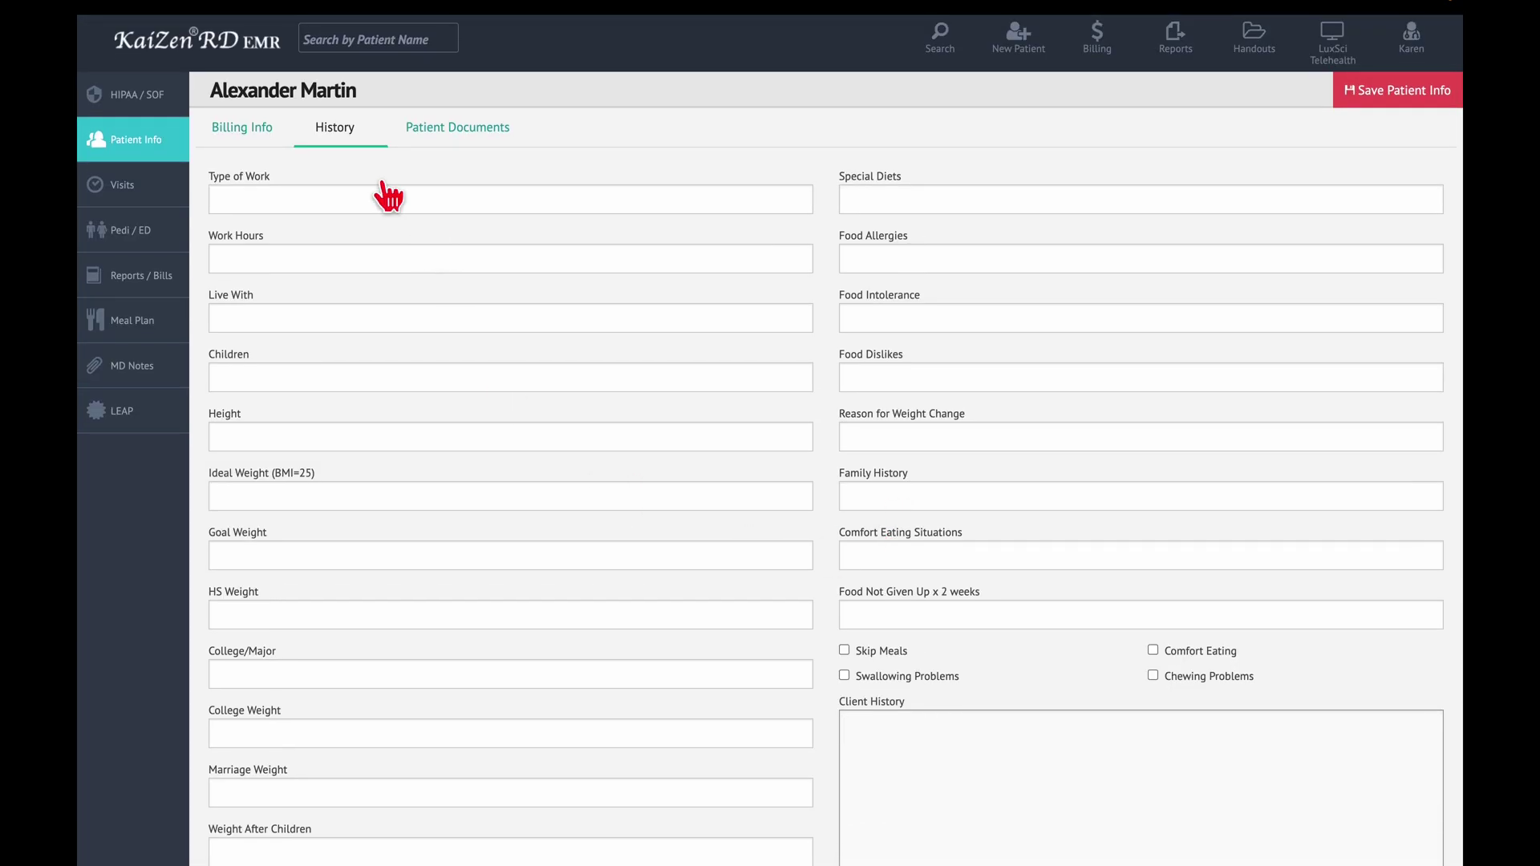
pyautogui.click(454, 130)
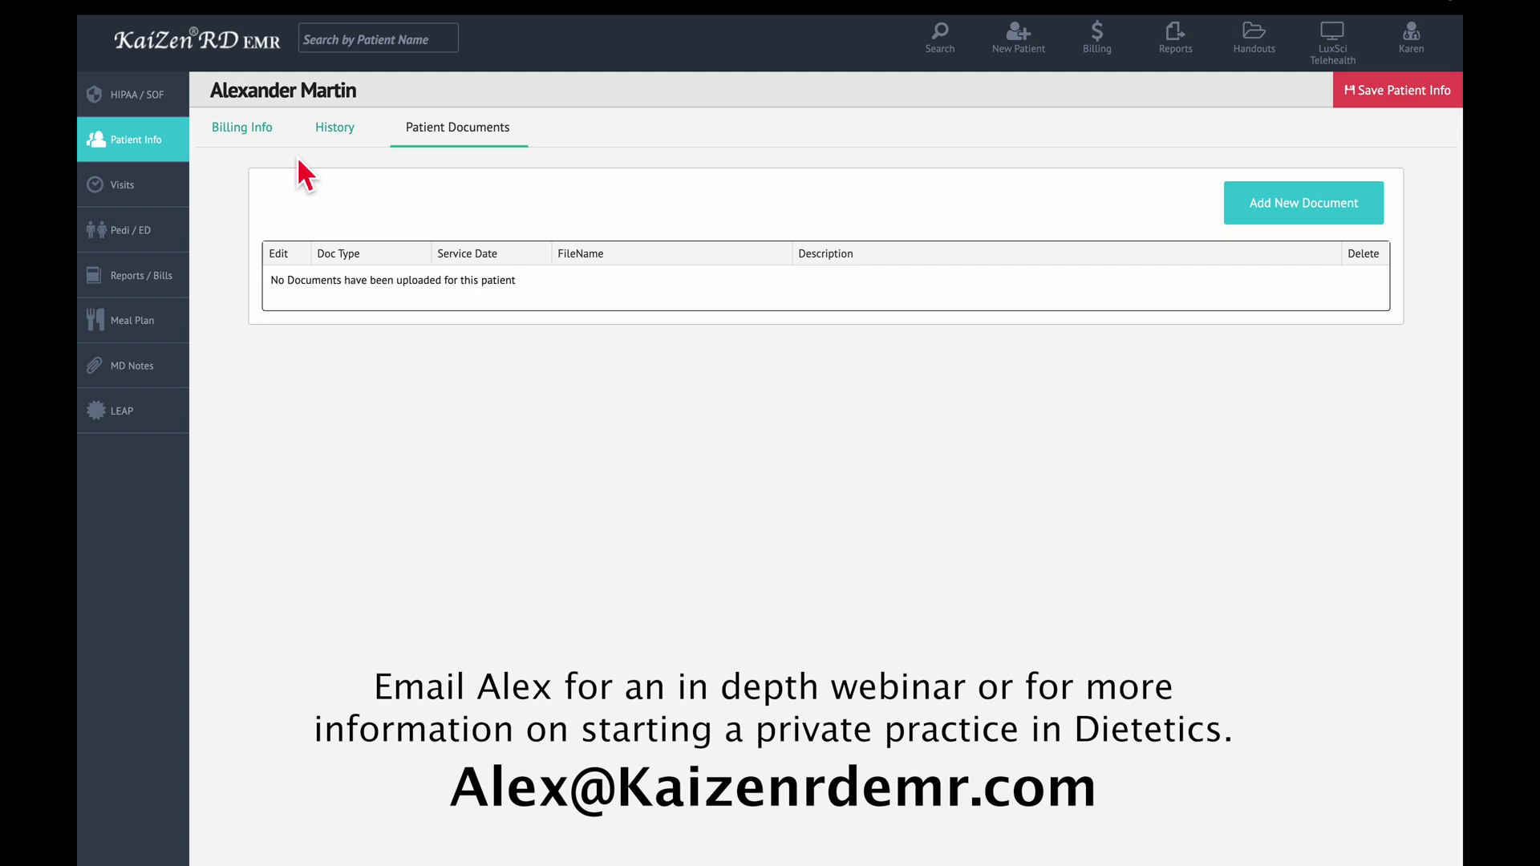
# Look through the latest visit's Anthropometrics, Visit and Recommendations sections, and add a new visit for the patient.
pyautogui.click(158, 188)
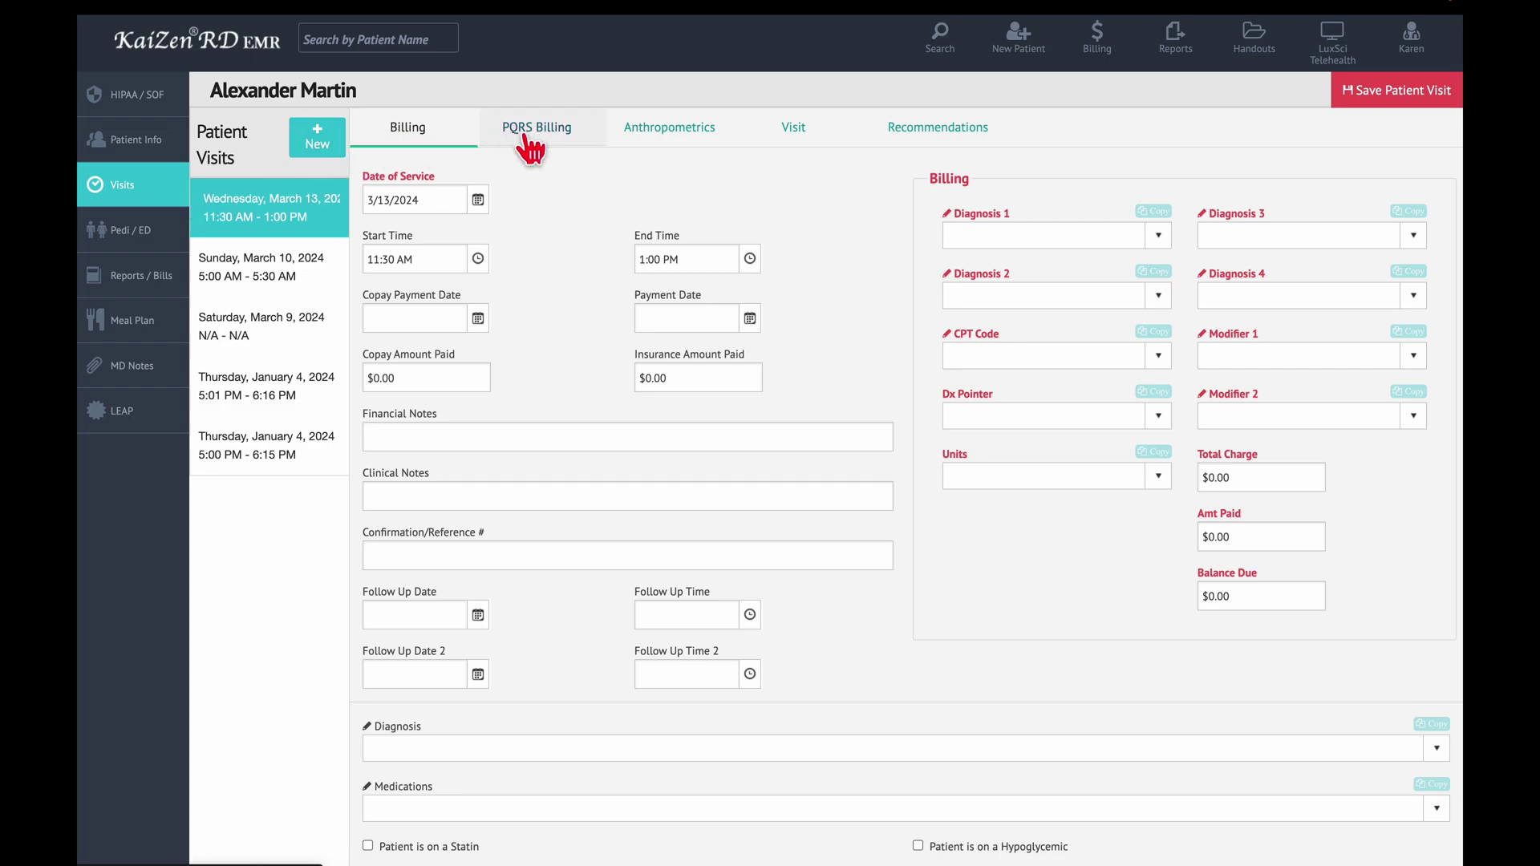
pyautogui.click(668, 143)
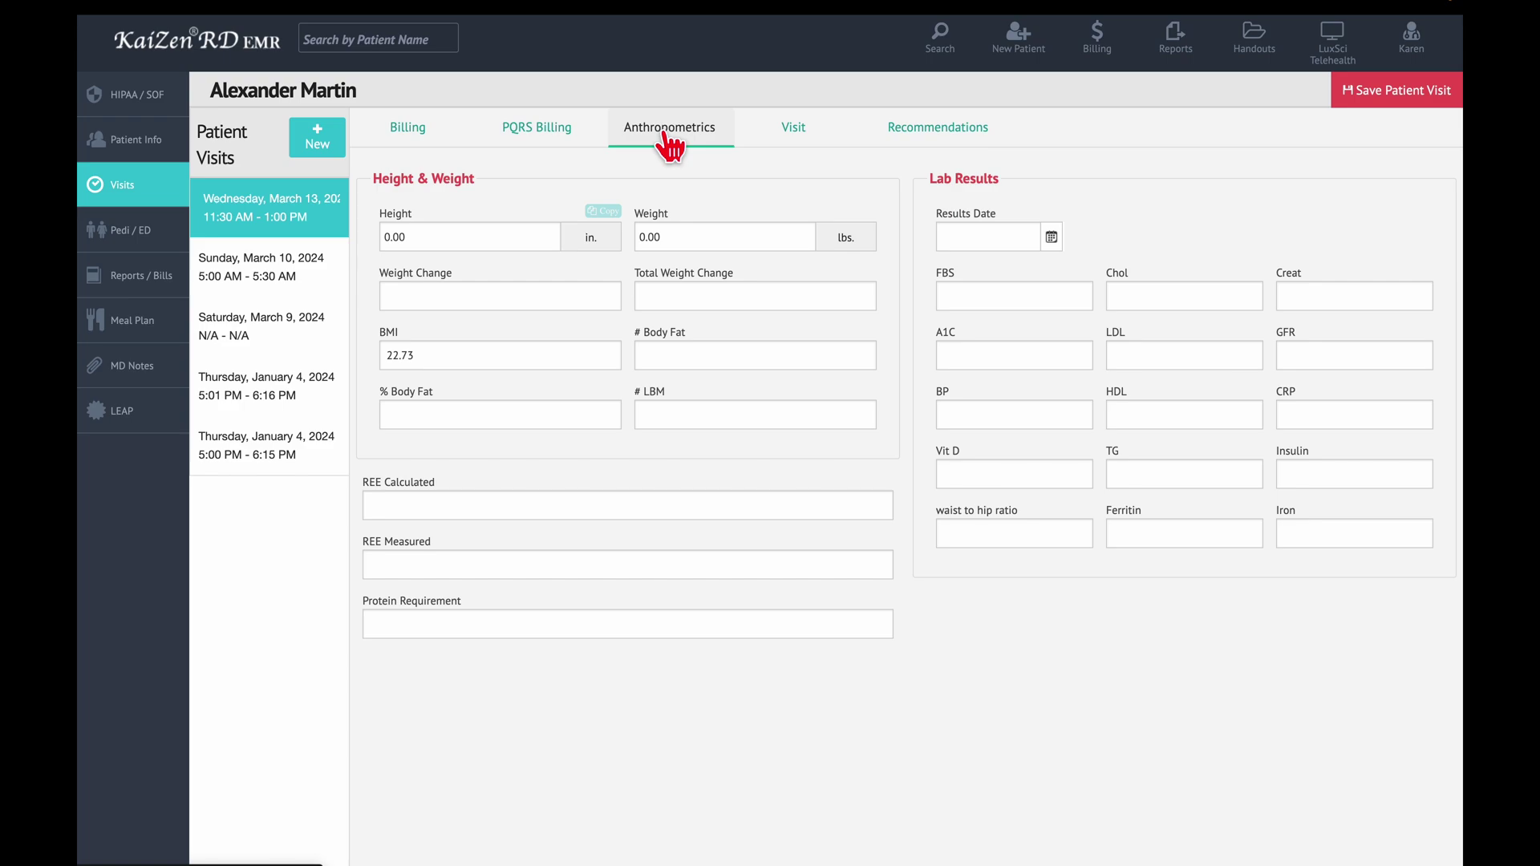
pyautogui.click(809, 142)
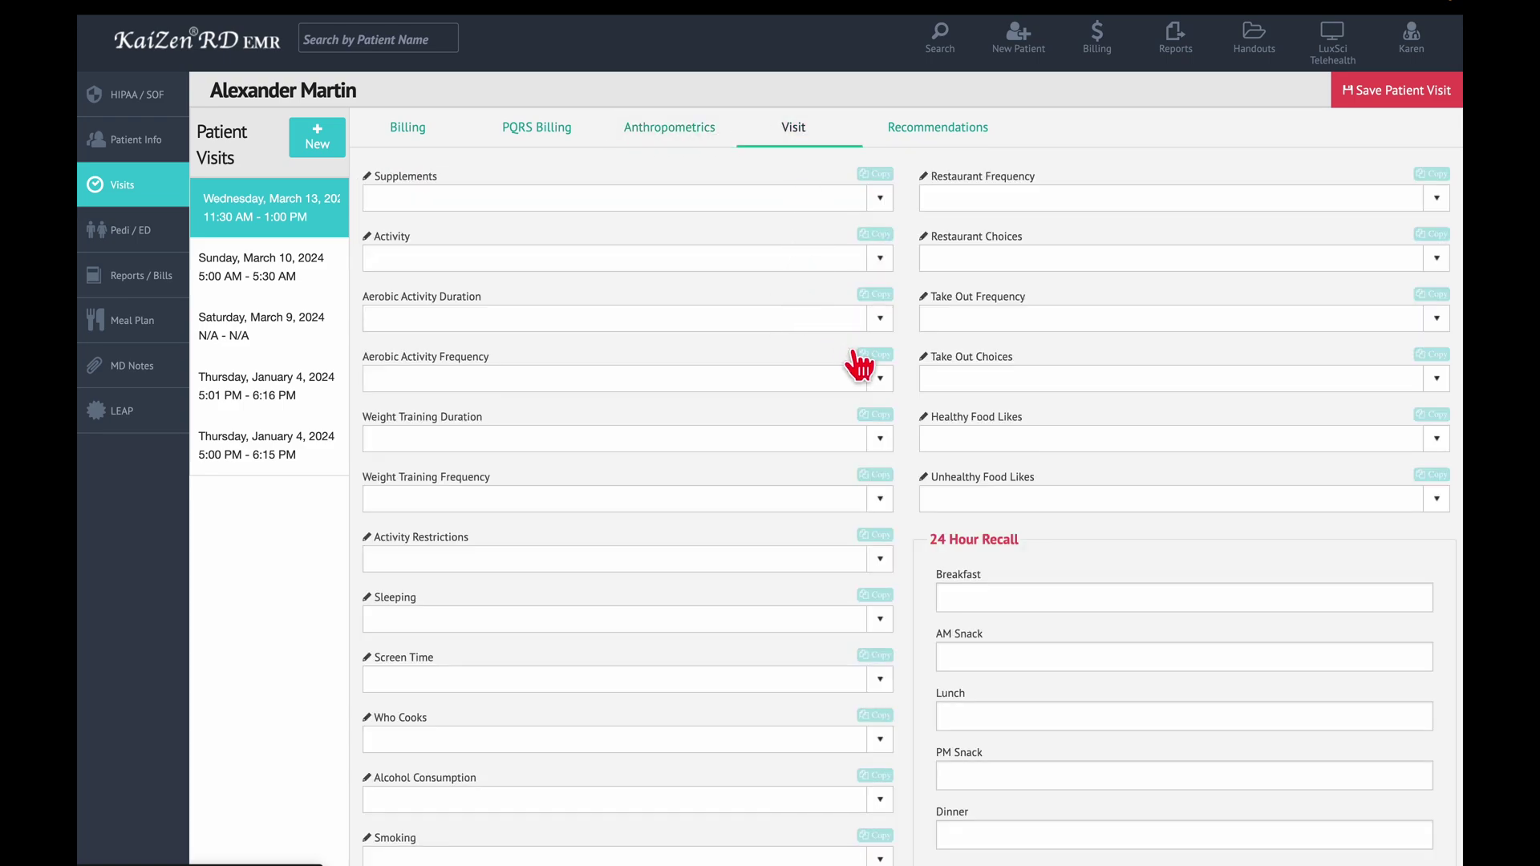
pyautogui.click(922, 135)
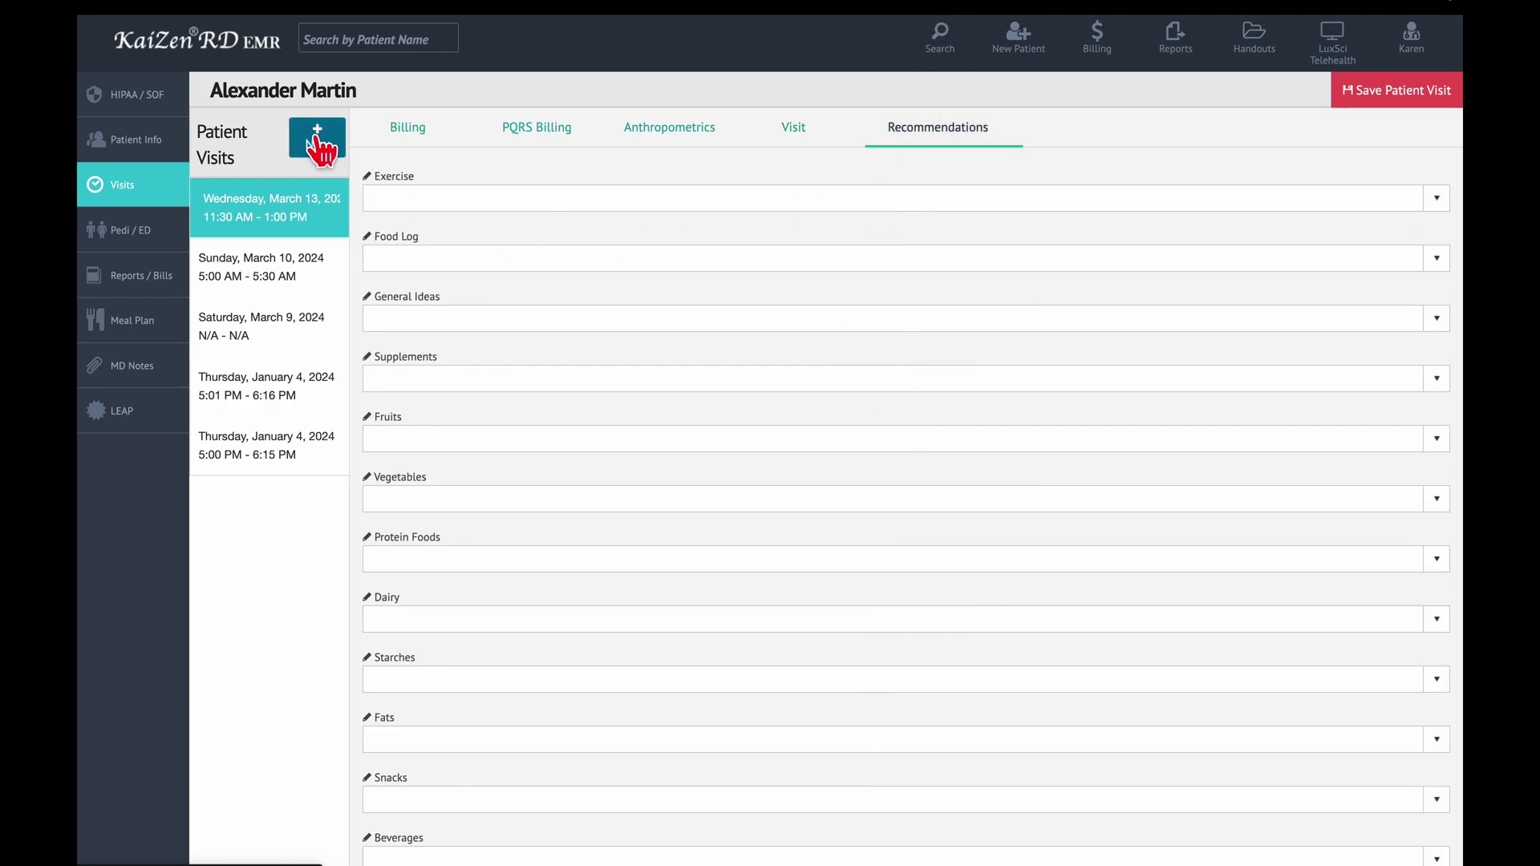
pyautogui.click(316, 140)
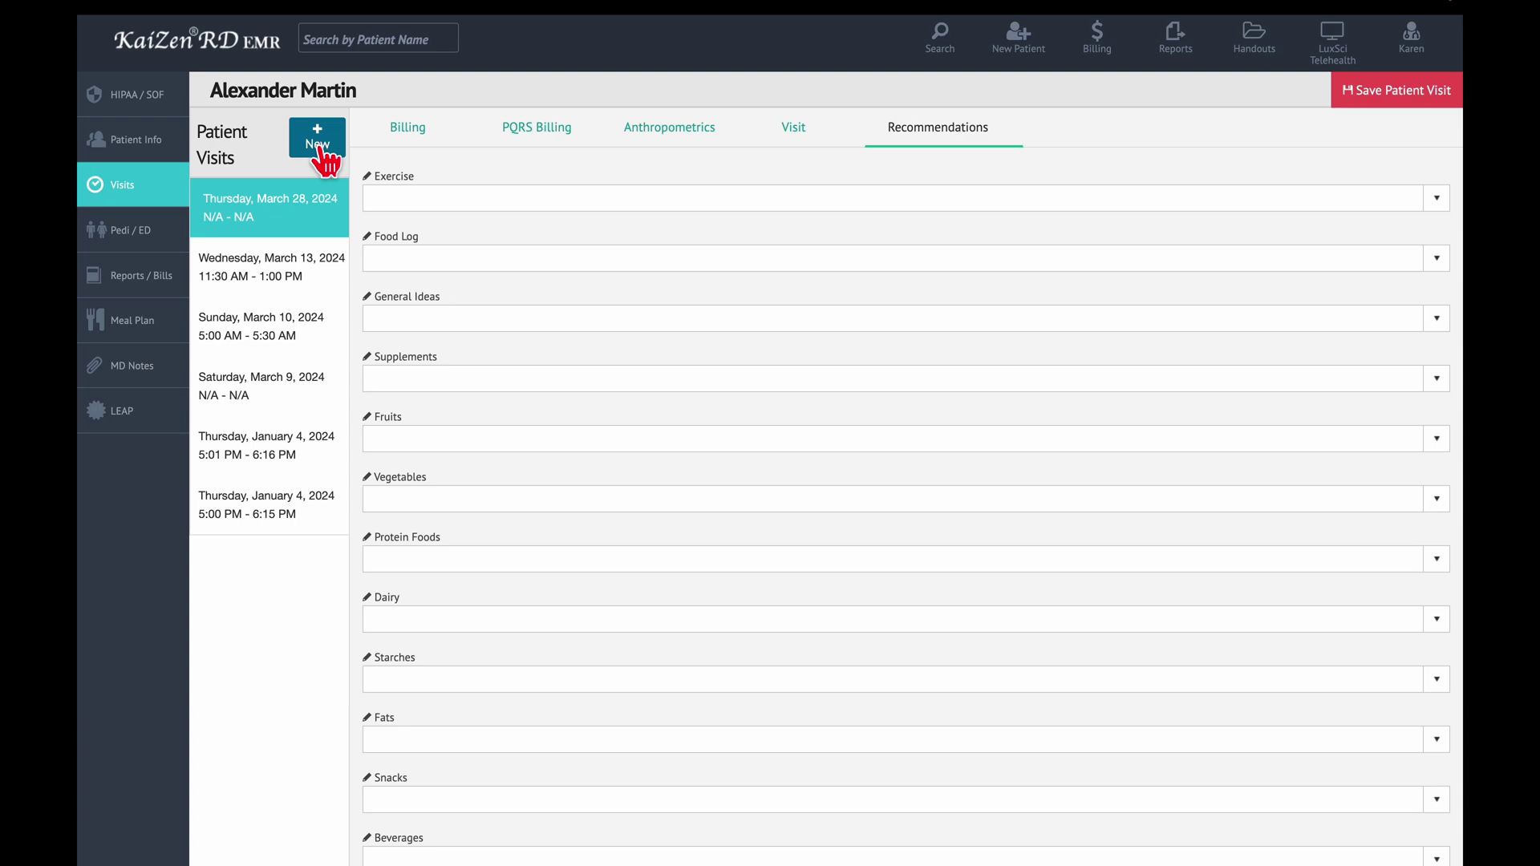
# Look through the new March 28, 2024 visit's Billing, Anthropometrics and Visit sections.
pyautogui.click(311, 194)
pyautogui.click(410, 128)
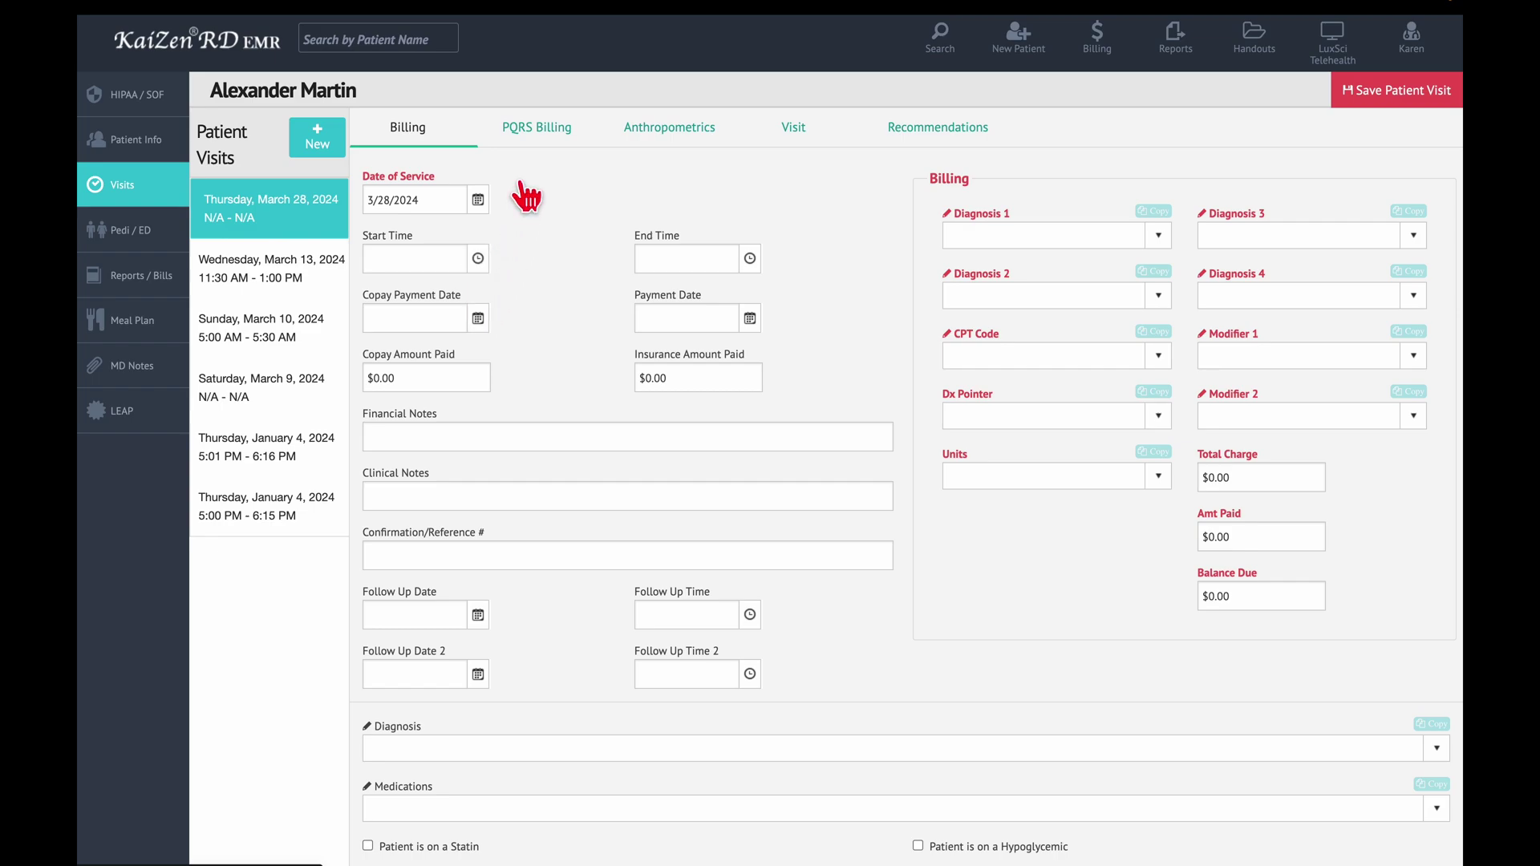
pyautogui.click(651, 135)
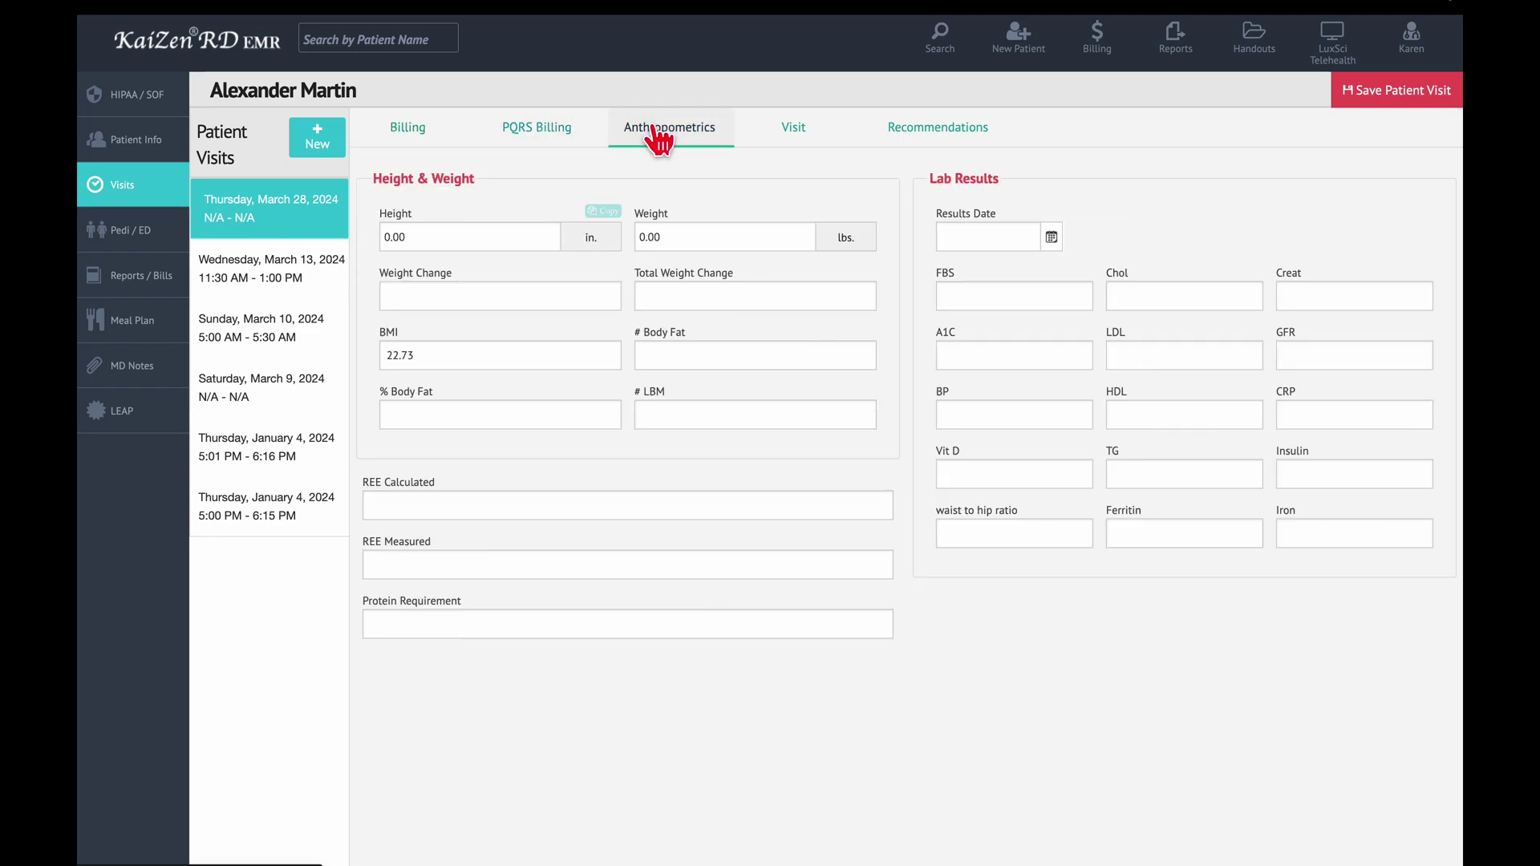
pyautogui.click(769, 144)
# View the preset Supplements options for the March 28 visit and enter Walking as its Activity.
pyautogui.click(880, 200)
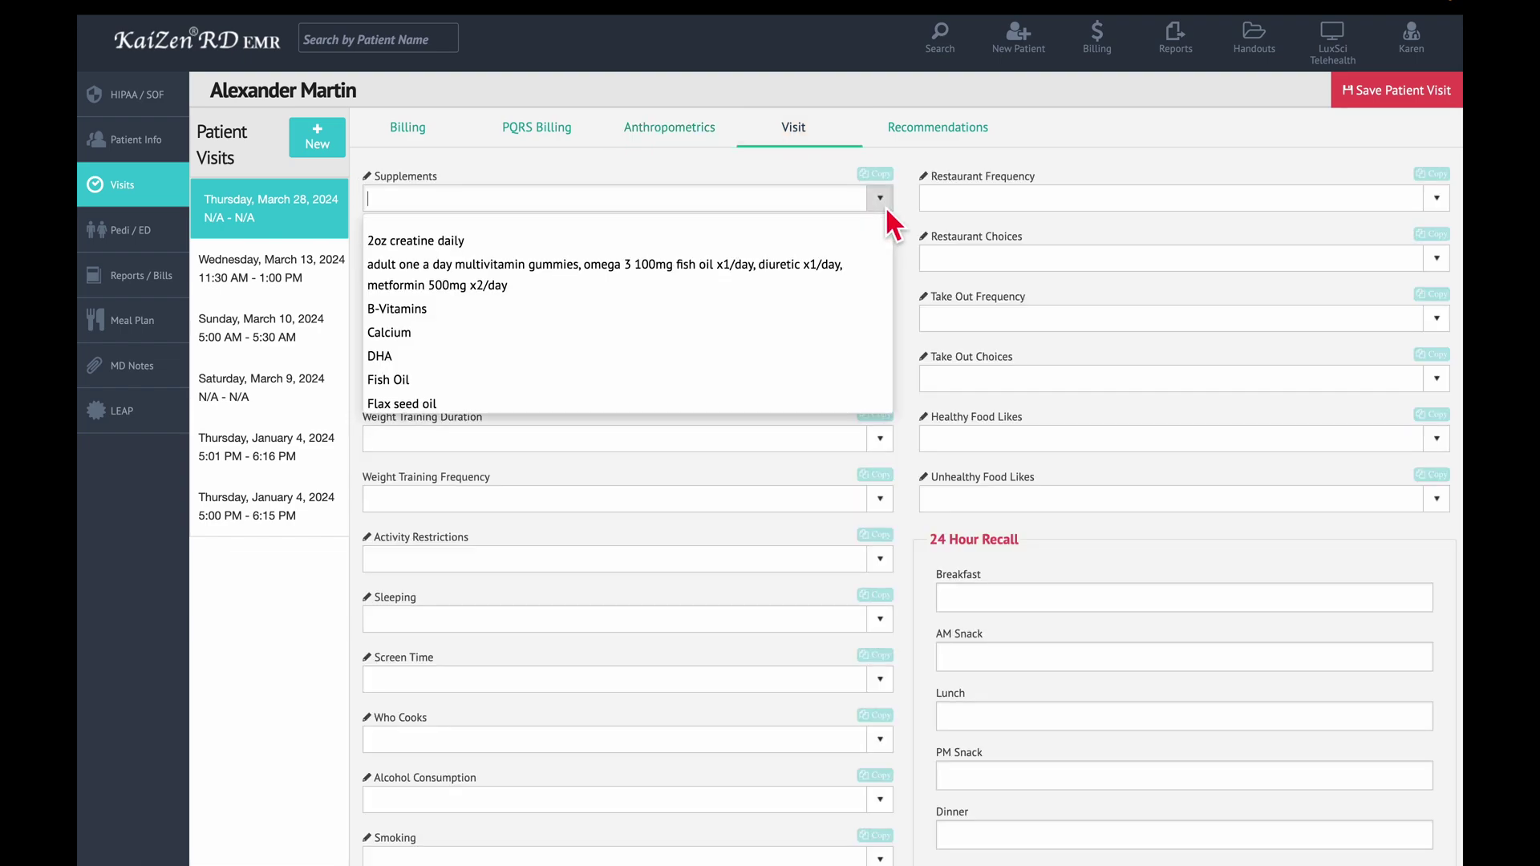
pyautogui.click(879, 200)
pyautogui.click(879, 260)
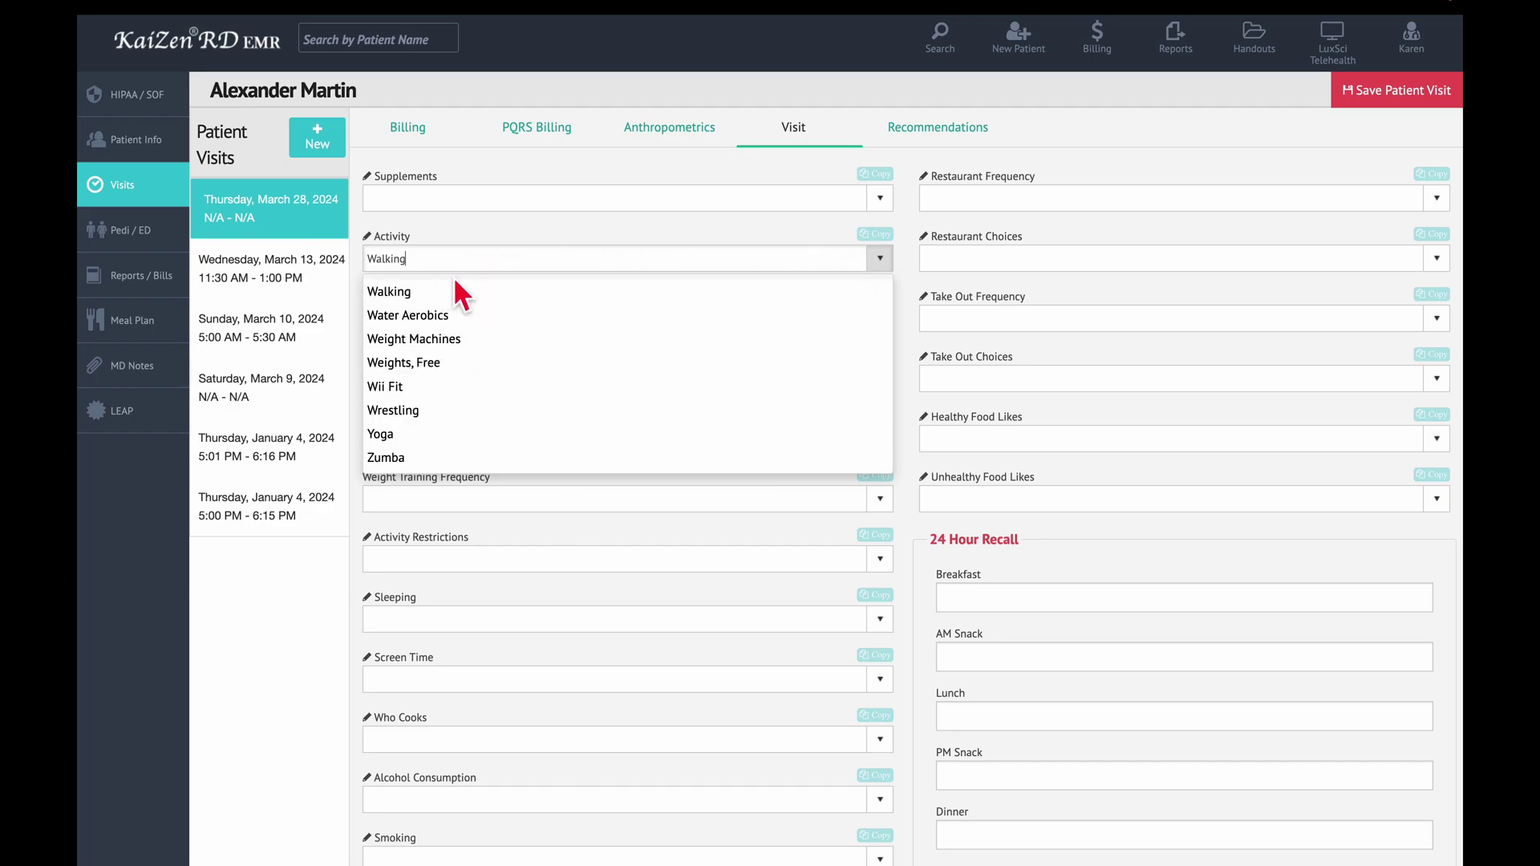
pyautogui.press('Return')
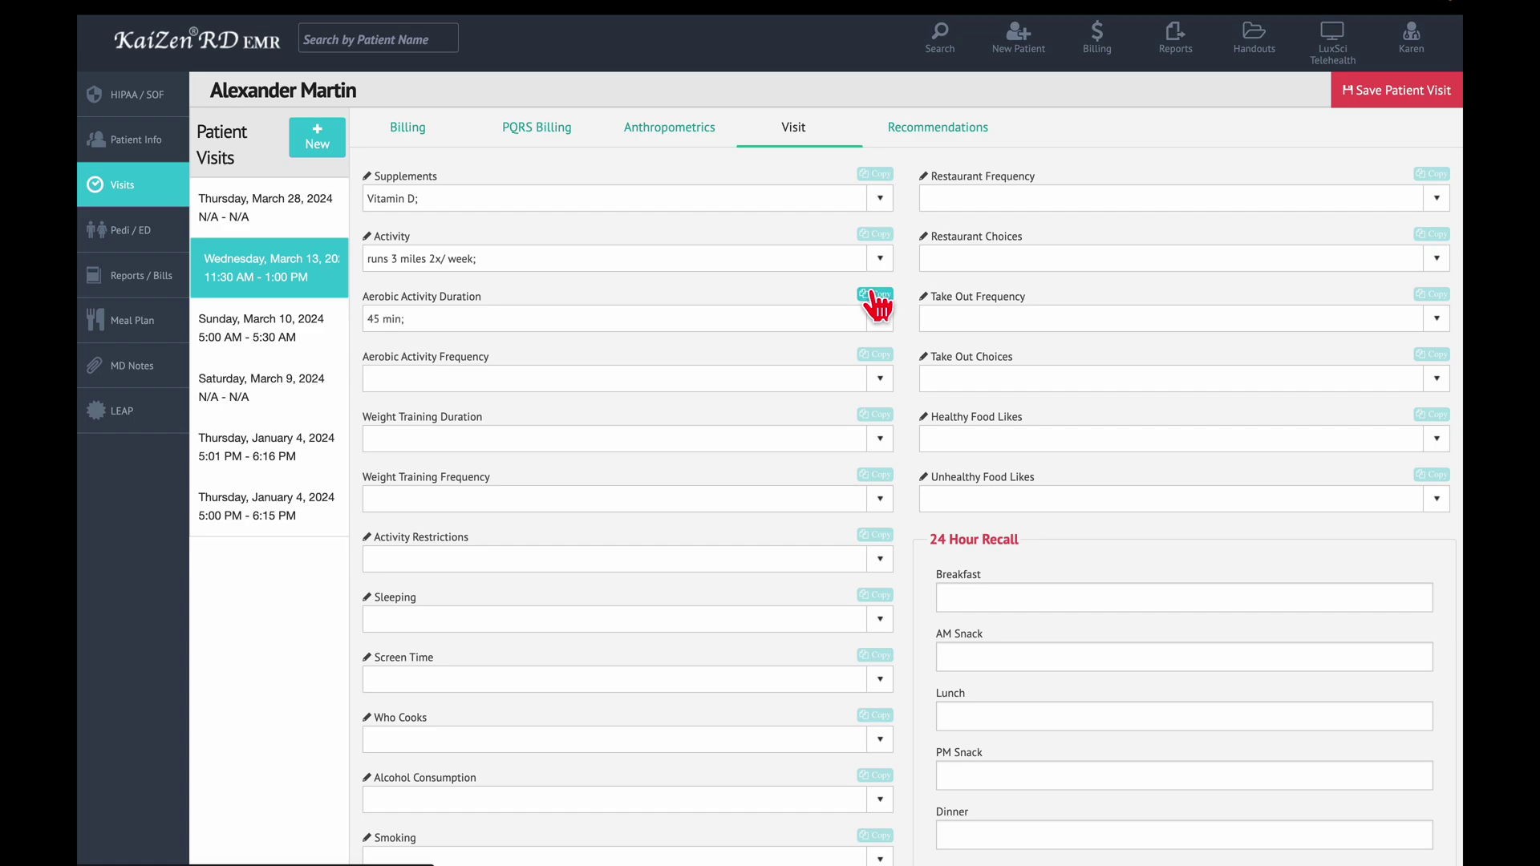
# Browse the March 10, March 9 and March 13, 2024 visits, and examine their Recommendations down to the Memo field.
pyautogui.click(283, 337)
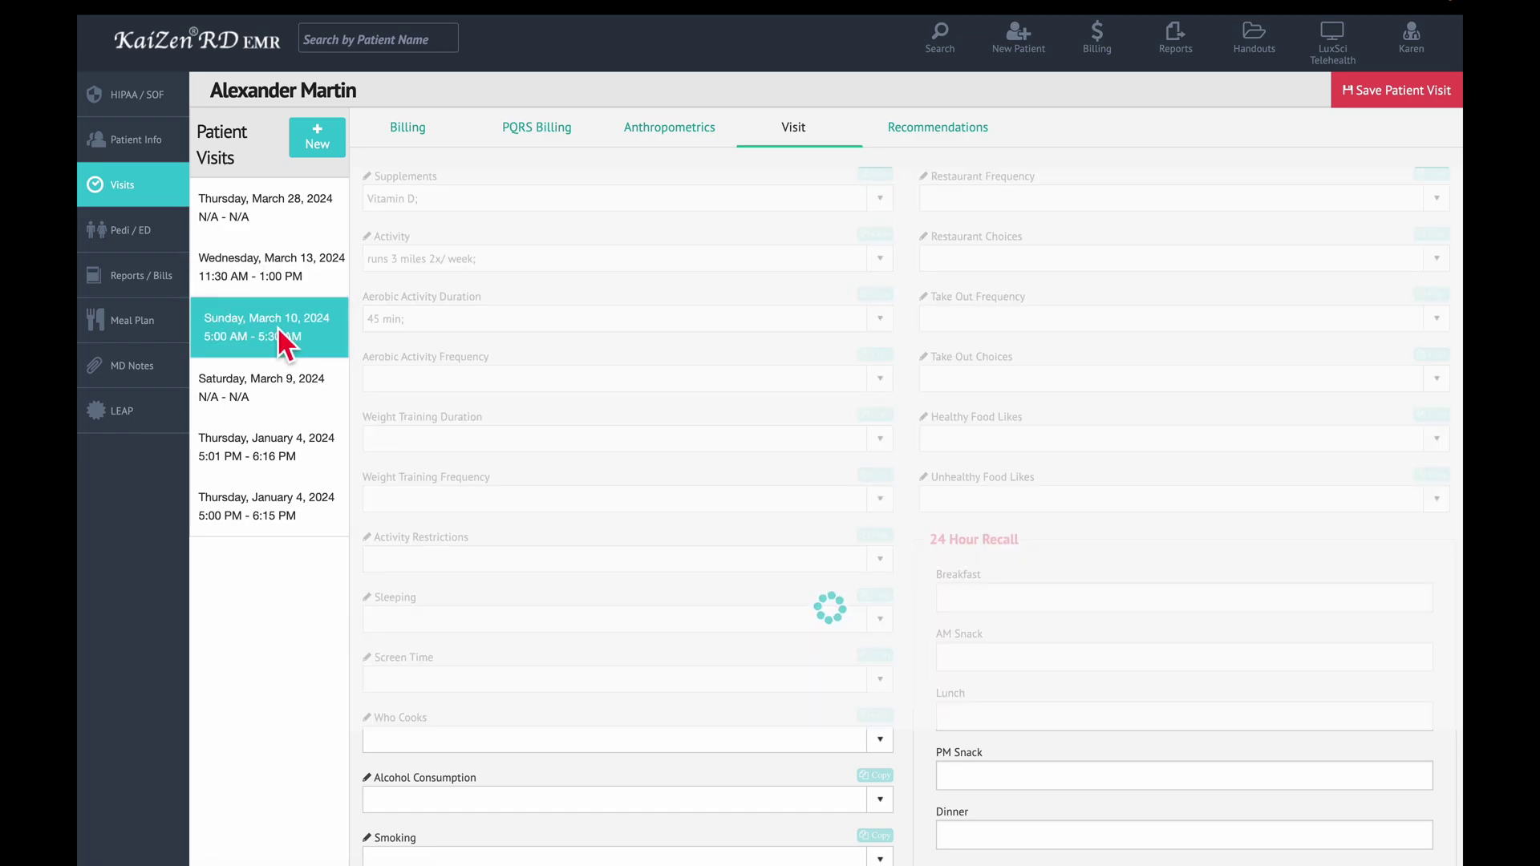
pyautogui.click(282, 391)
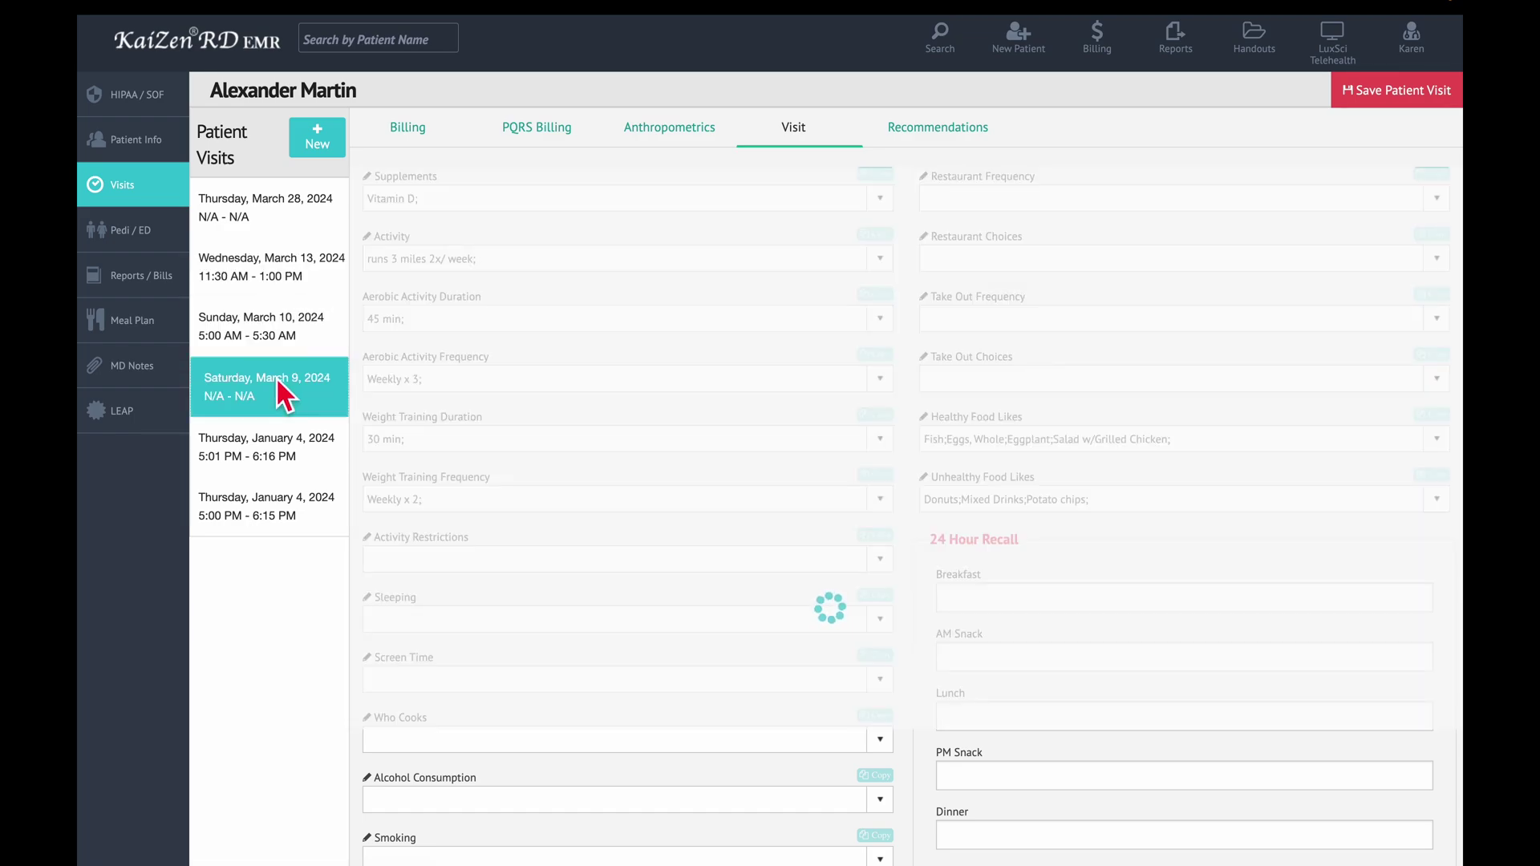
pyautogui.click(286, 316)
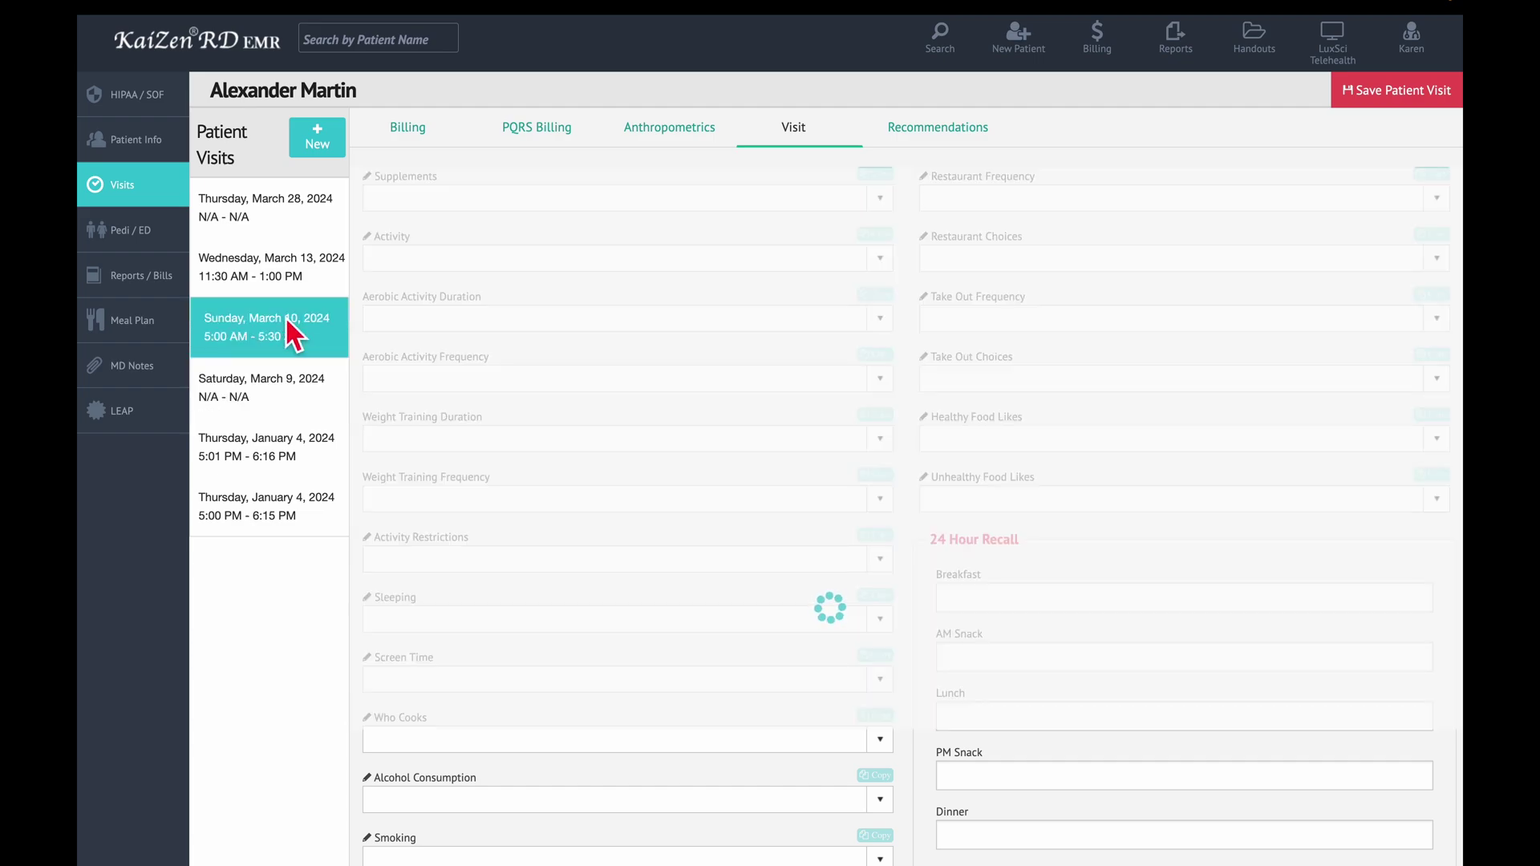
pyautogui.click(930, 138)
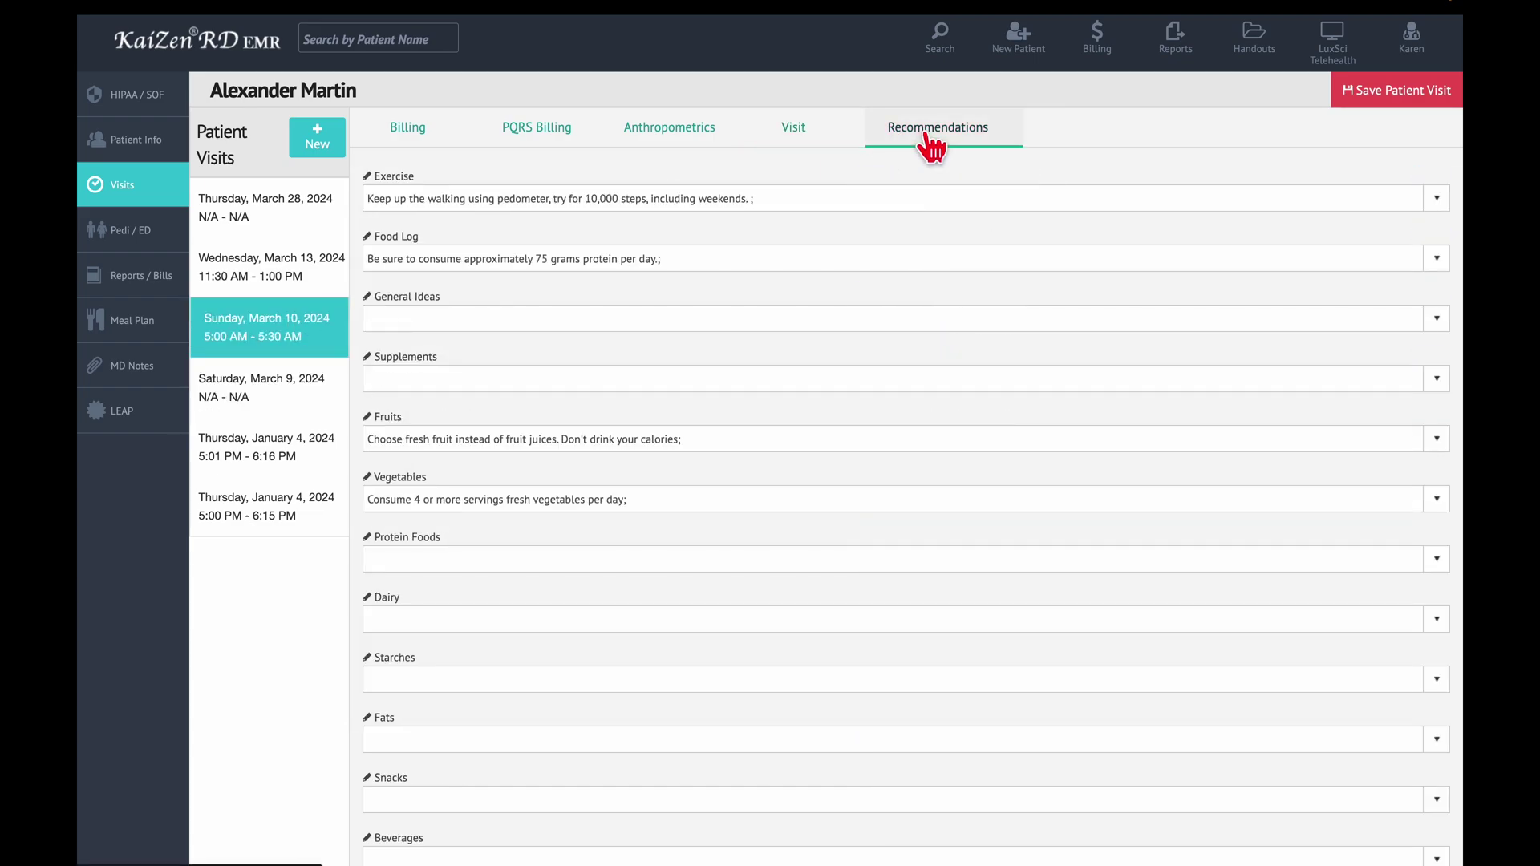
pyautogui.click(282, 272)
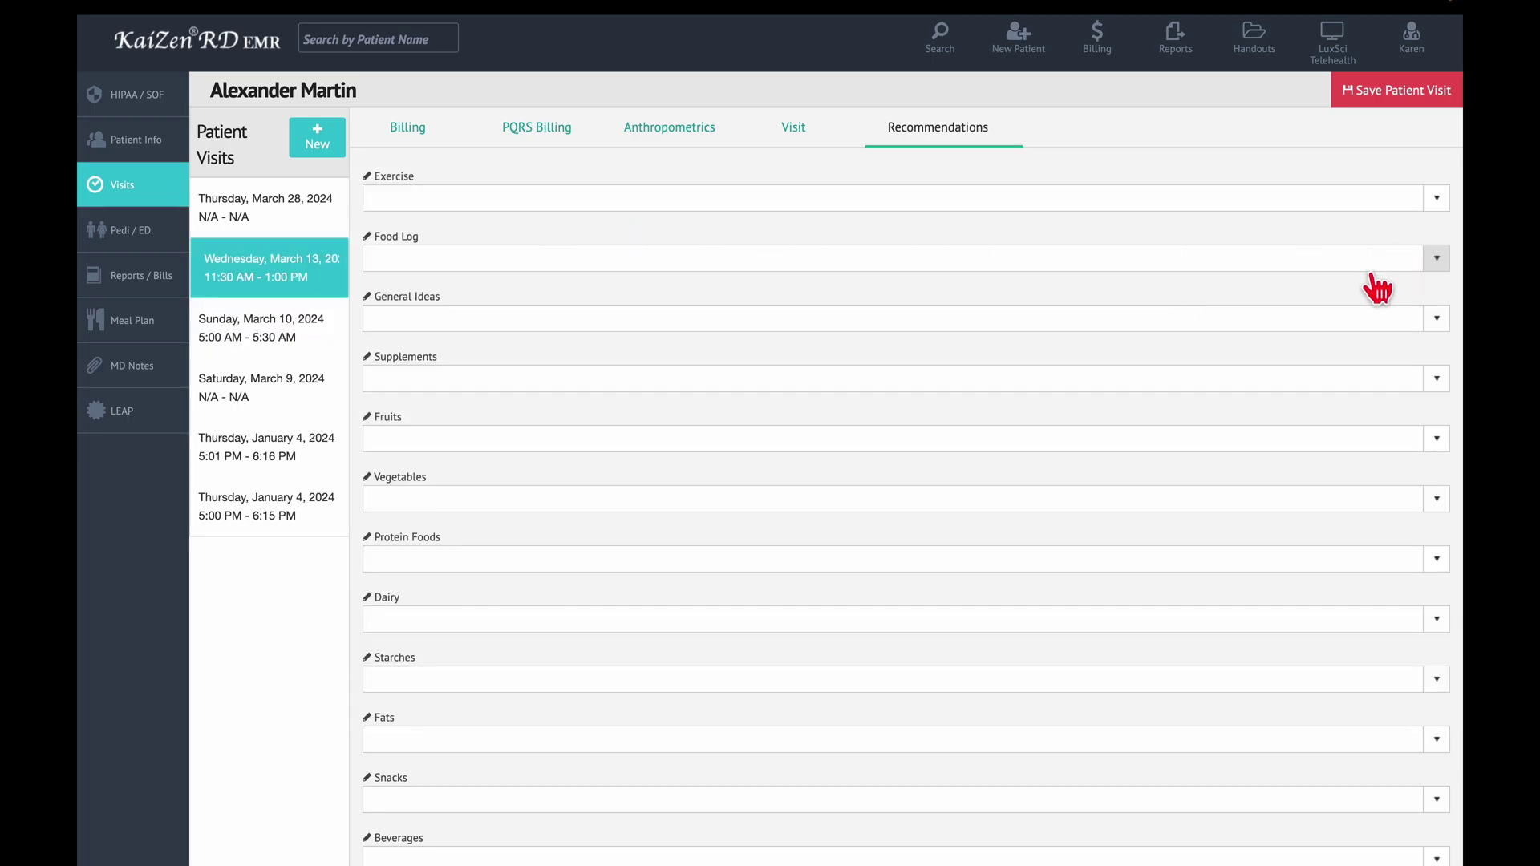
pyautogui.scroll(-5, 1230, 474)
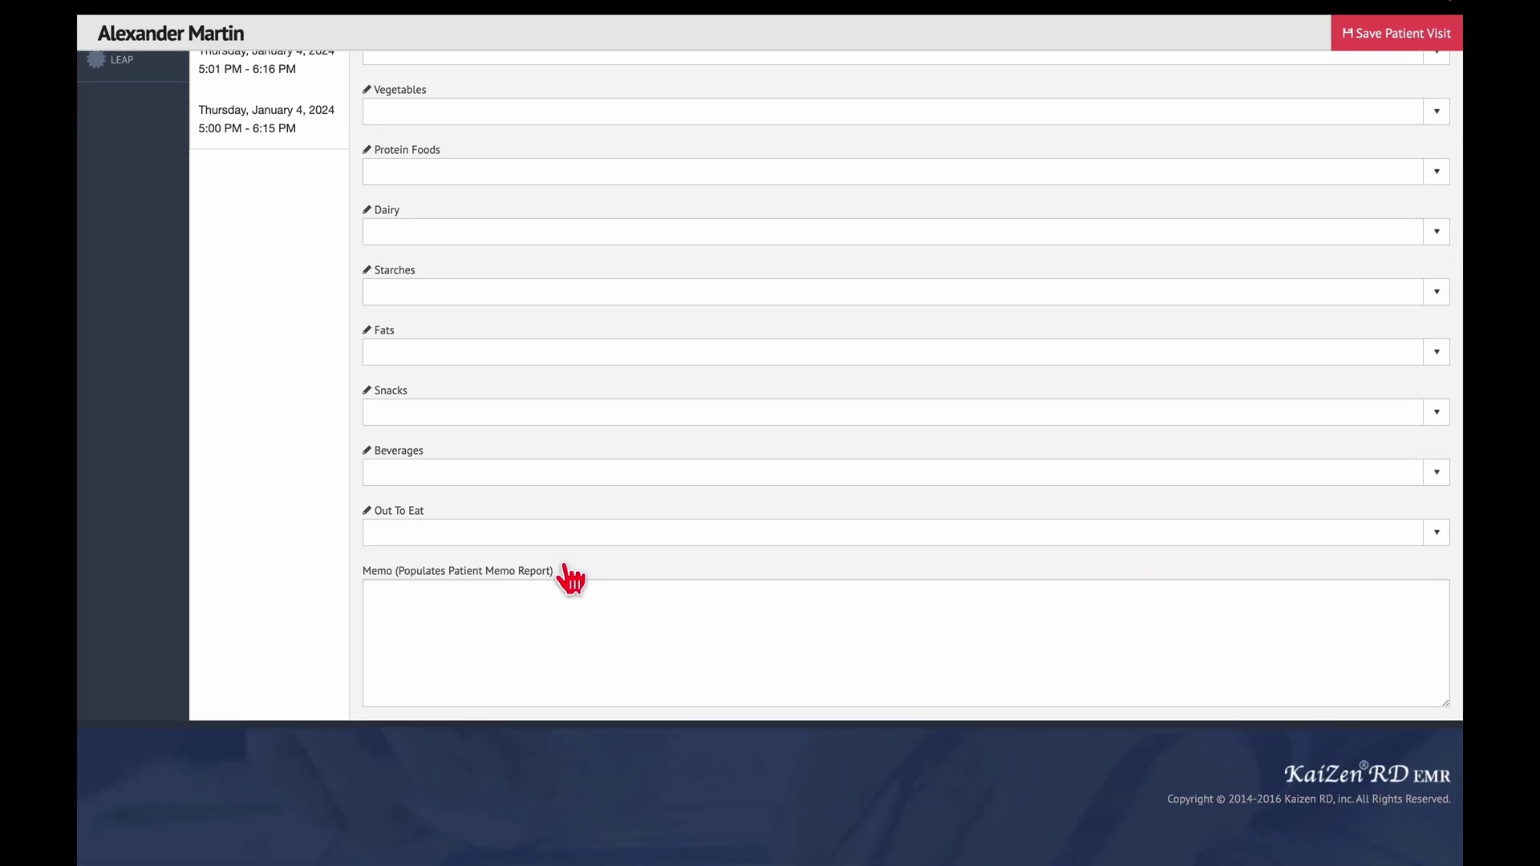
pyautogui.scroll(5, 570, 585)
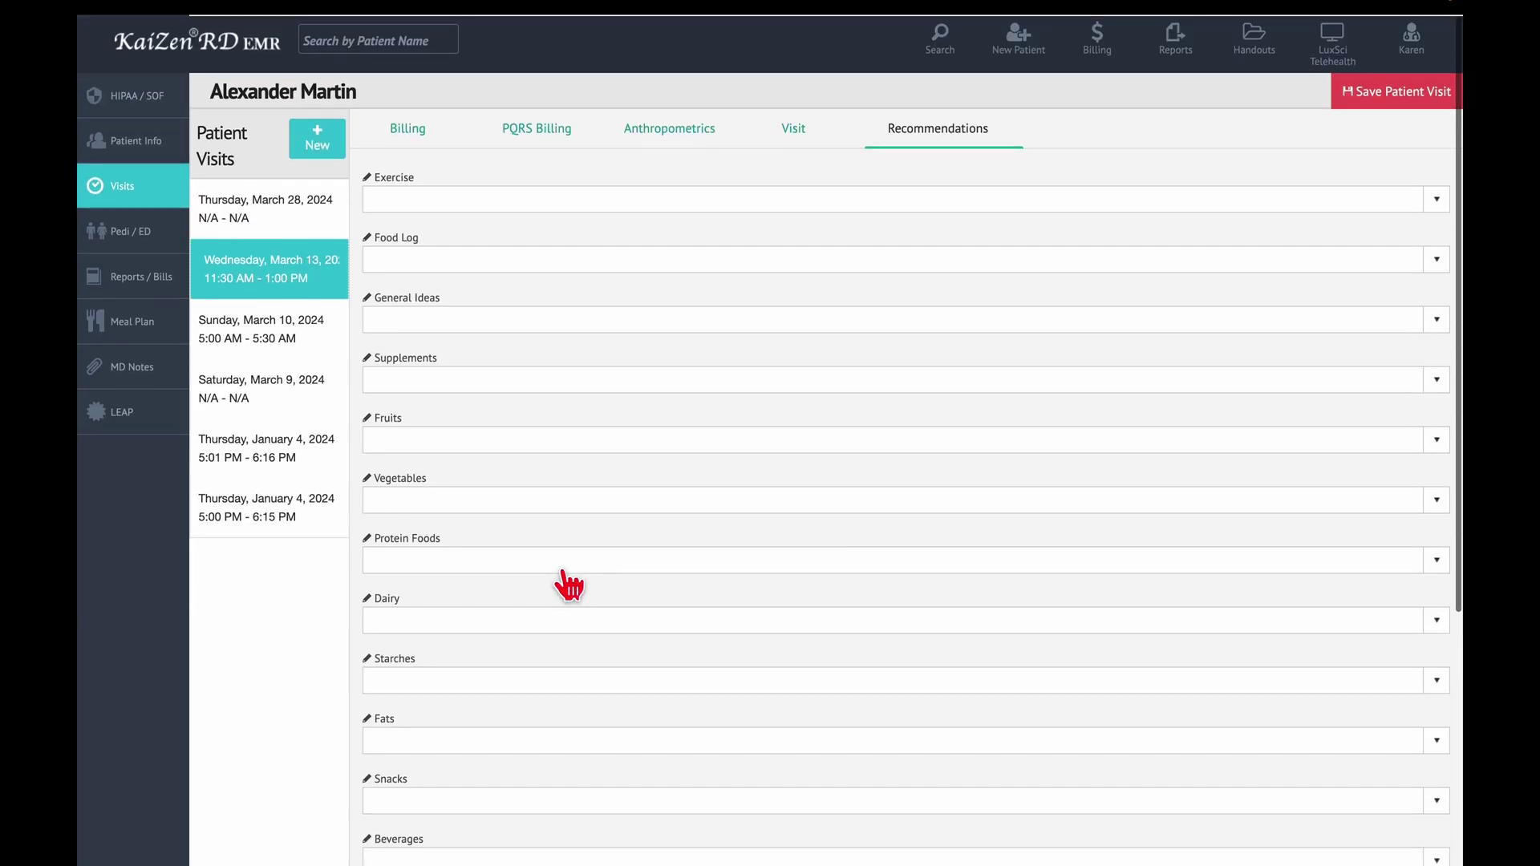
# Leave the visits without saving and look through the Pedi/ED visit's Billing, Anthropometrics and Visit sections.
pyautogui.click(107, 227)
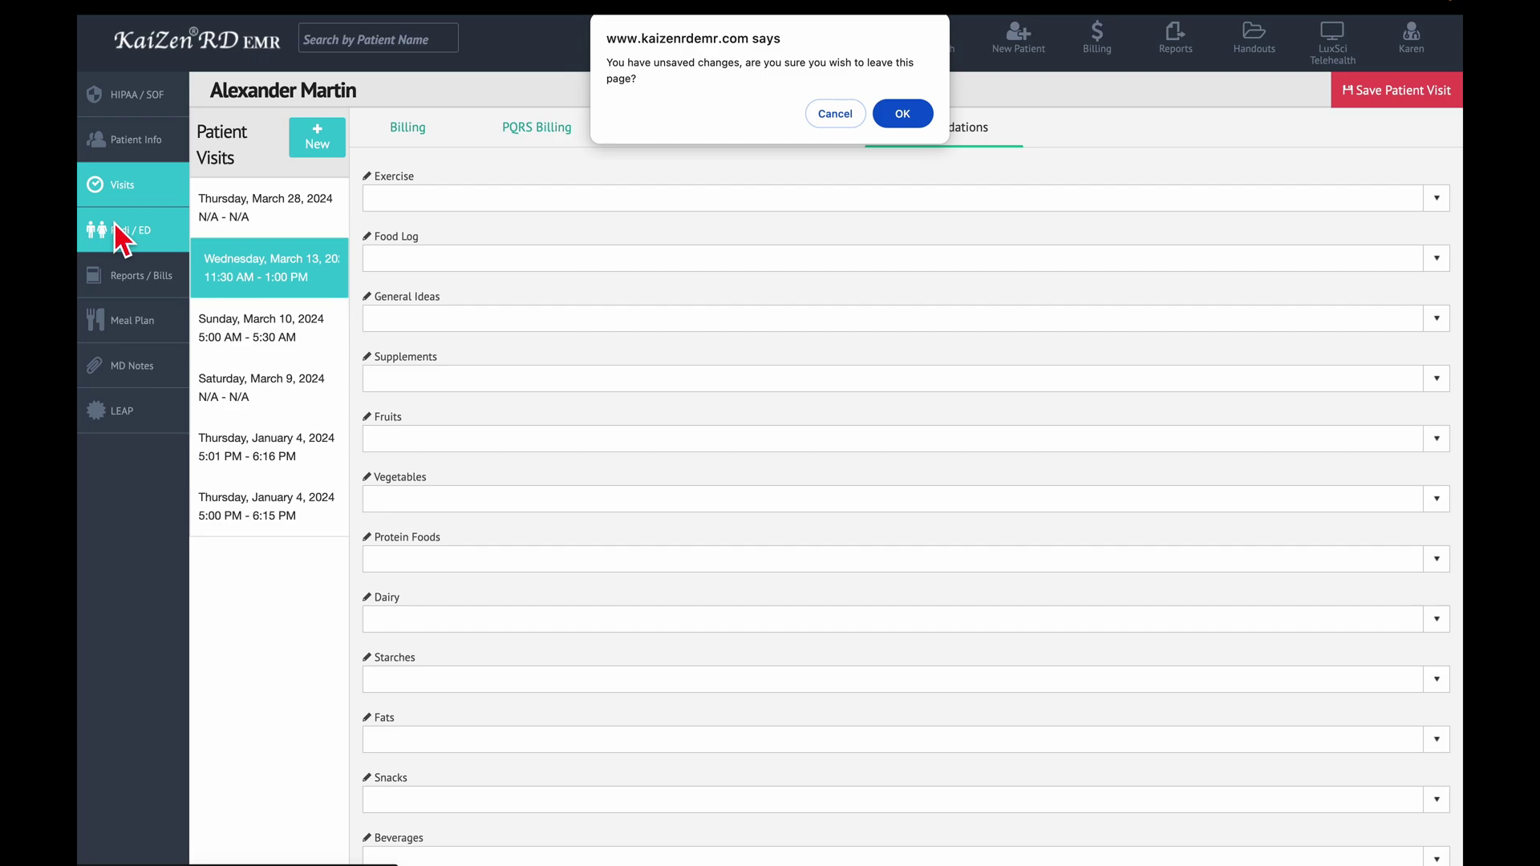
pyautogui.click(916, 120)
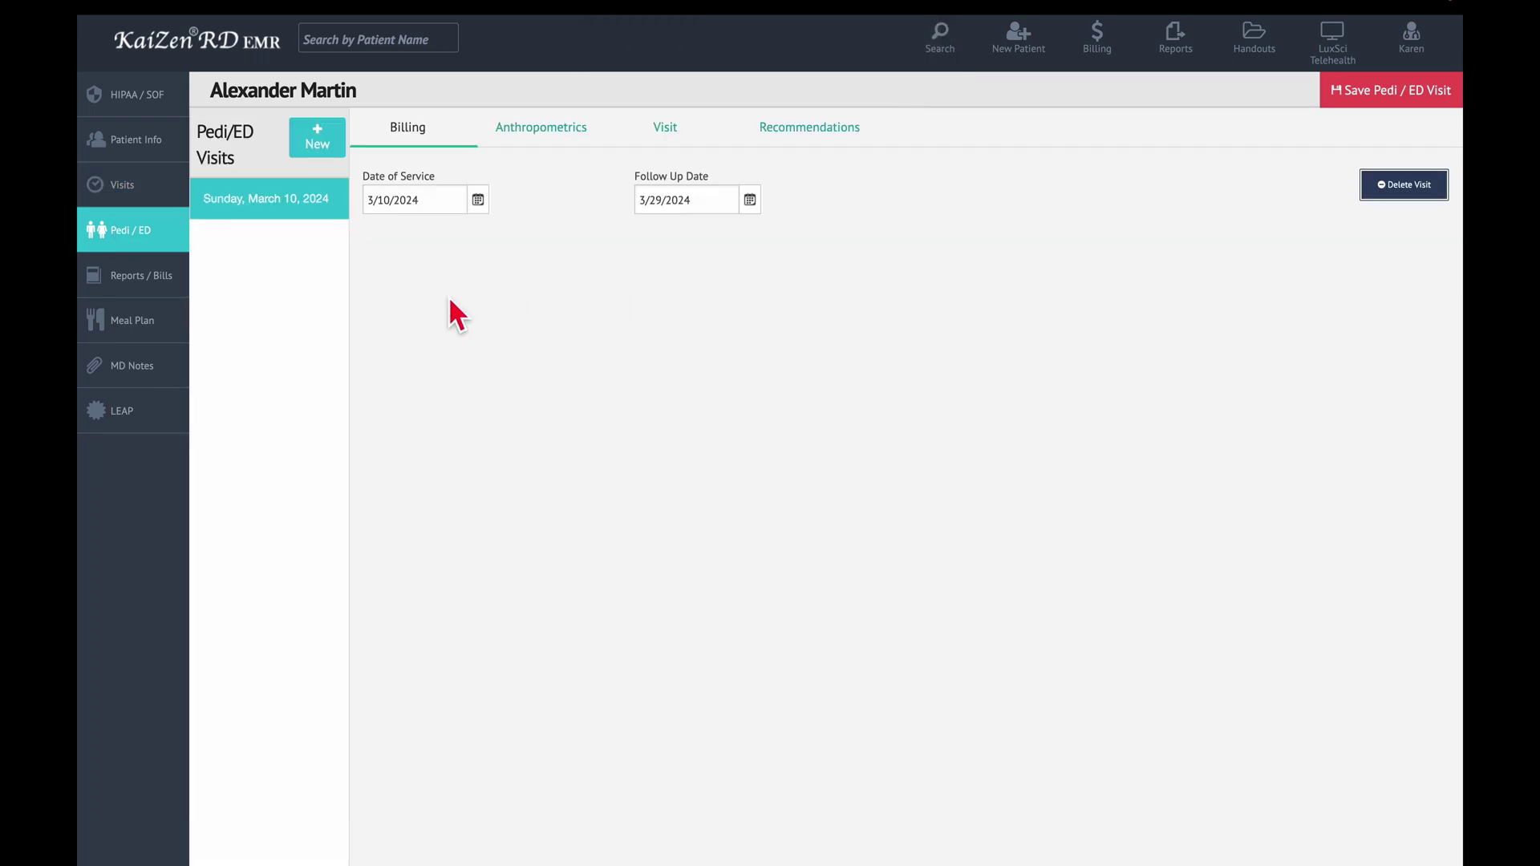
pyautogui.click(514, 133)
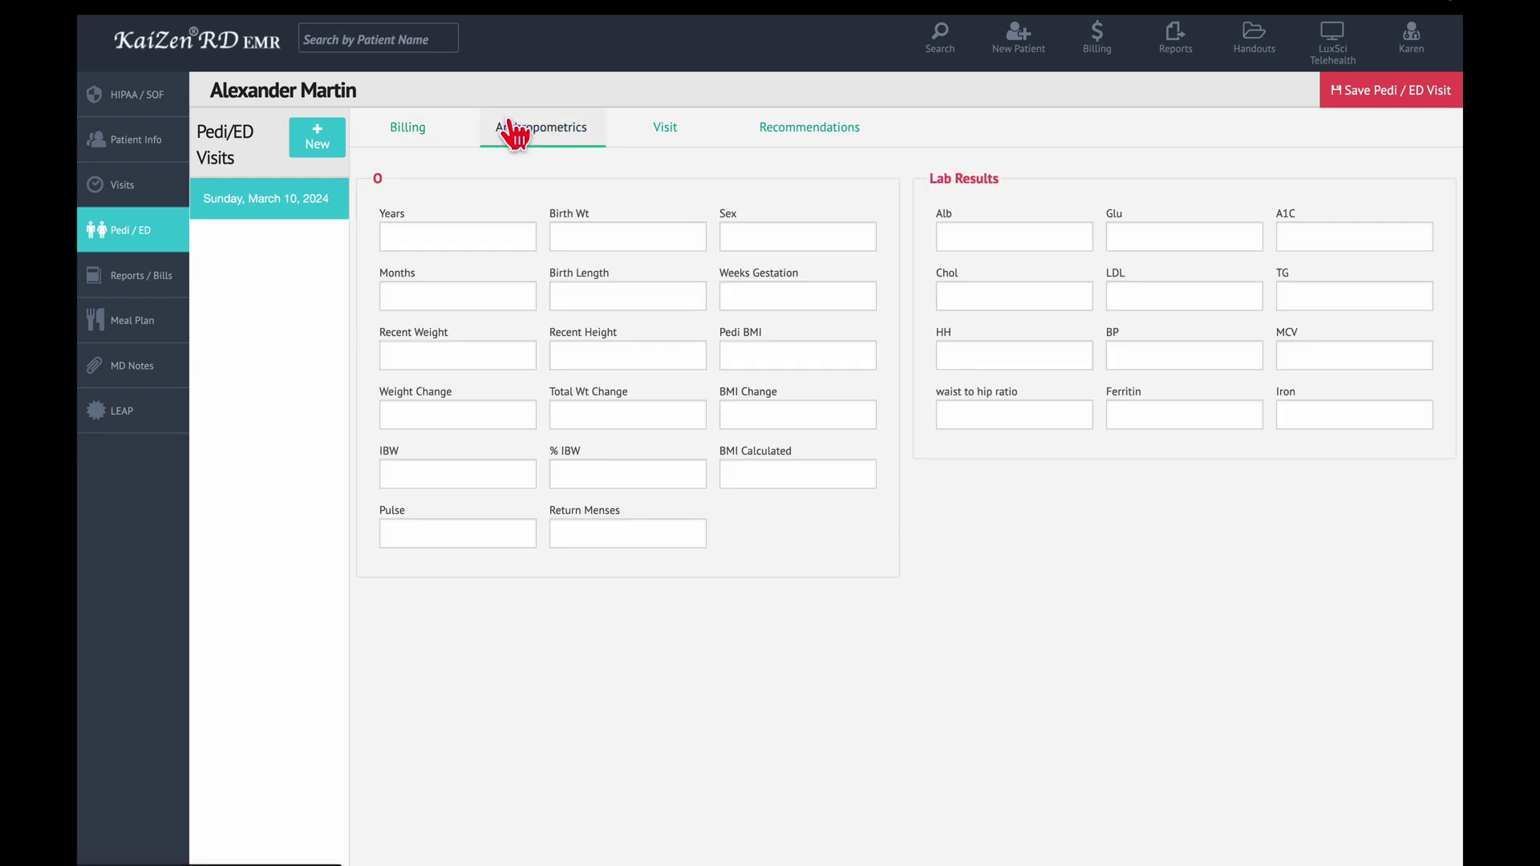
pyautogui.click(664, 133)
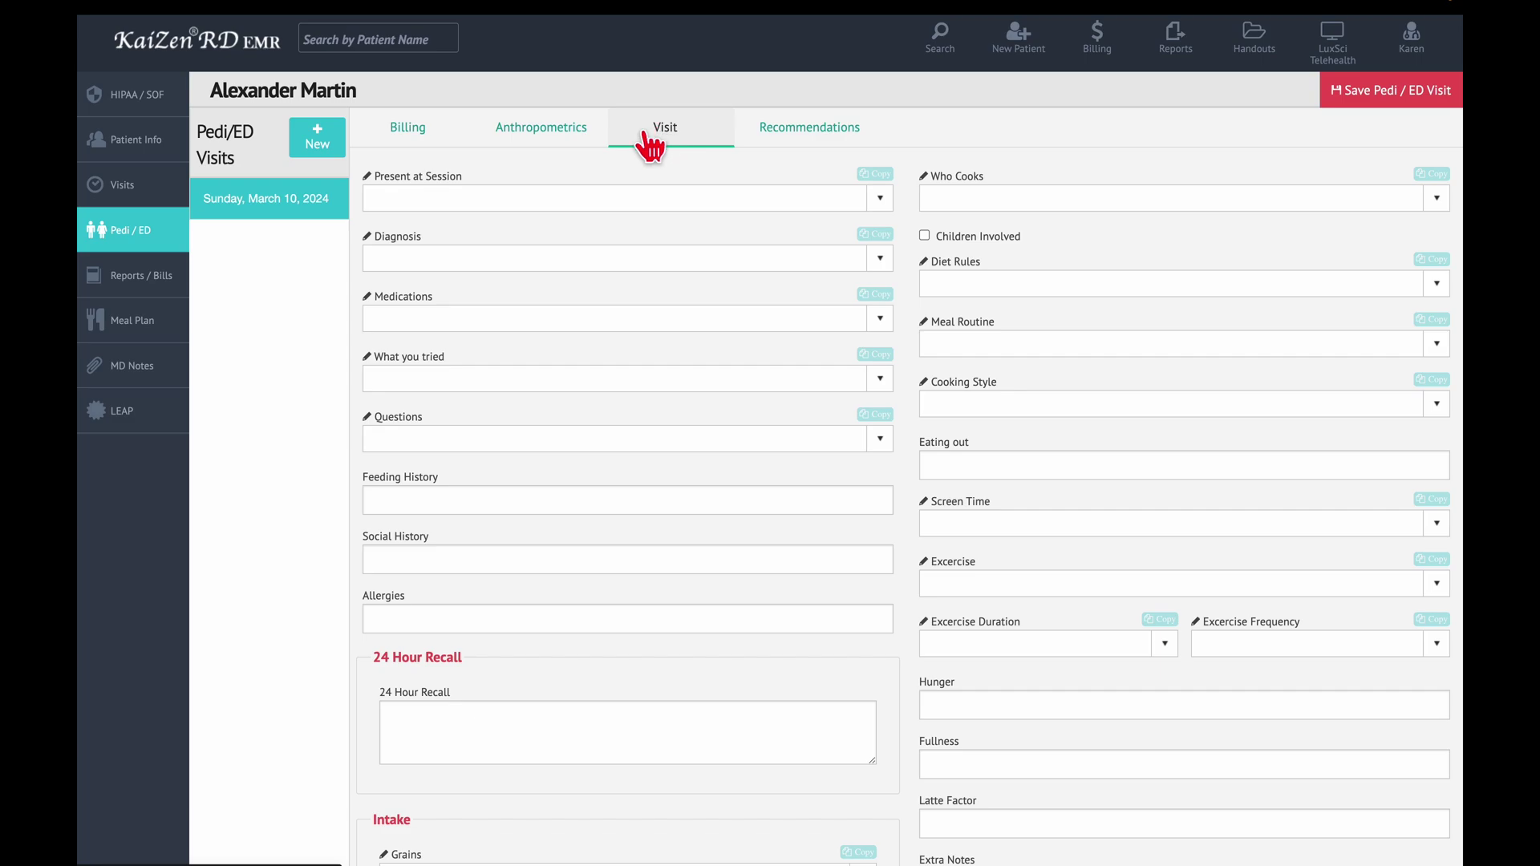
# Examine the patient's January 4, 2024 meal plan from Breakfast through the meals below it.
pyautogui.click(141, 322)
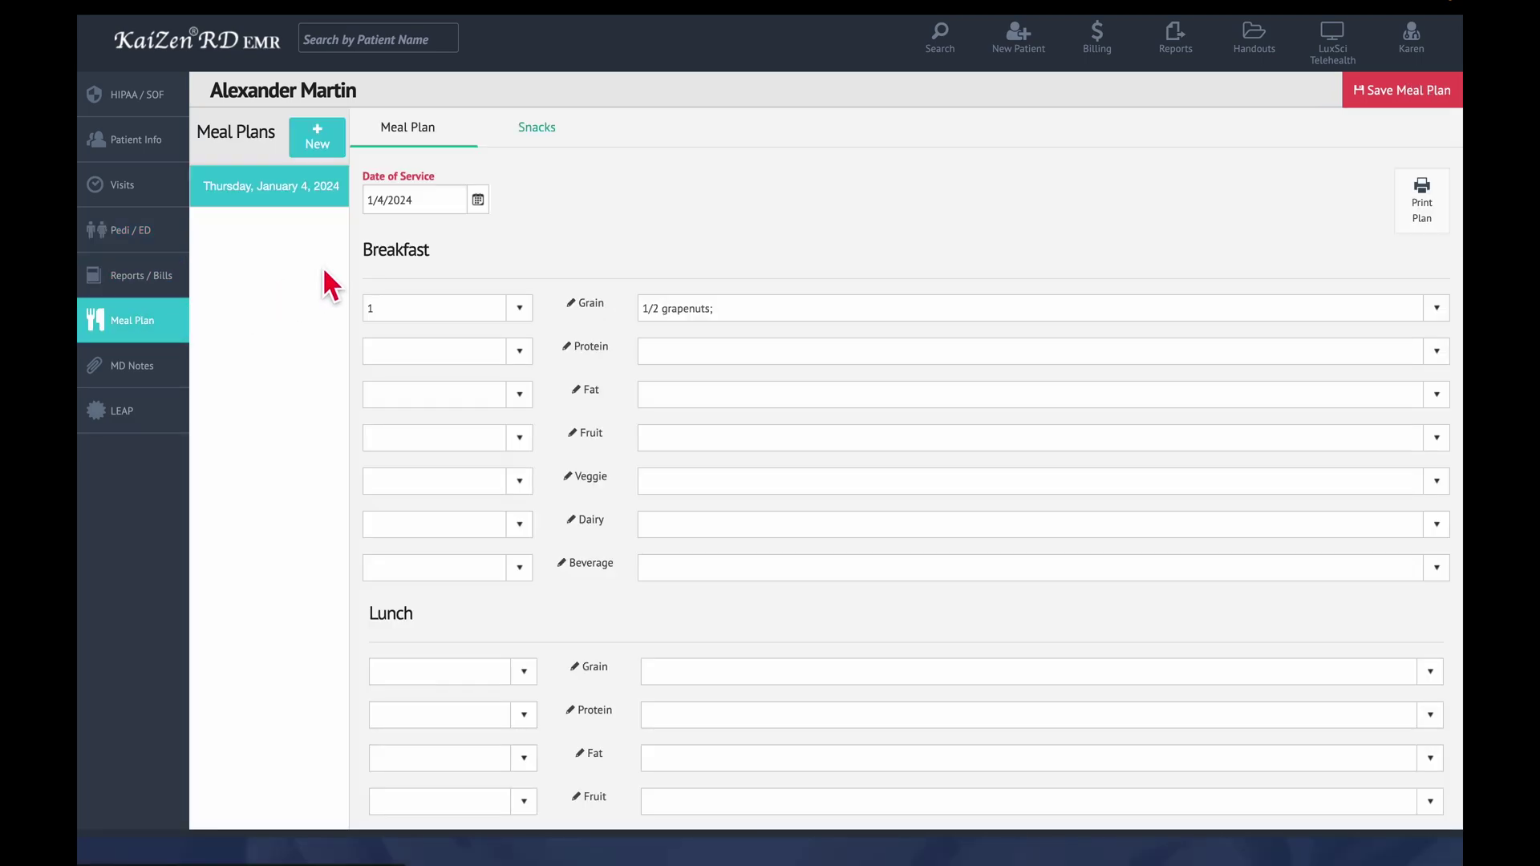
pyautogui.scroll(-2, 470, 317)
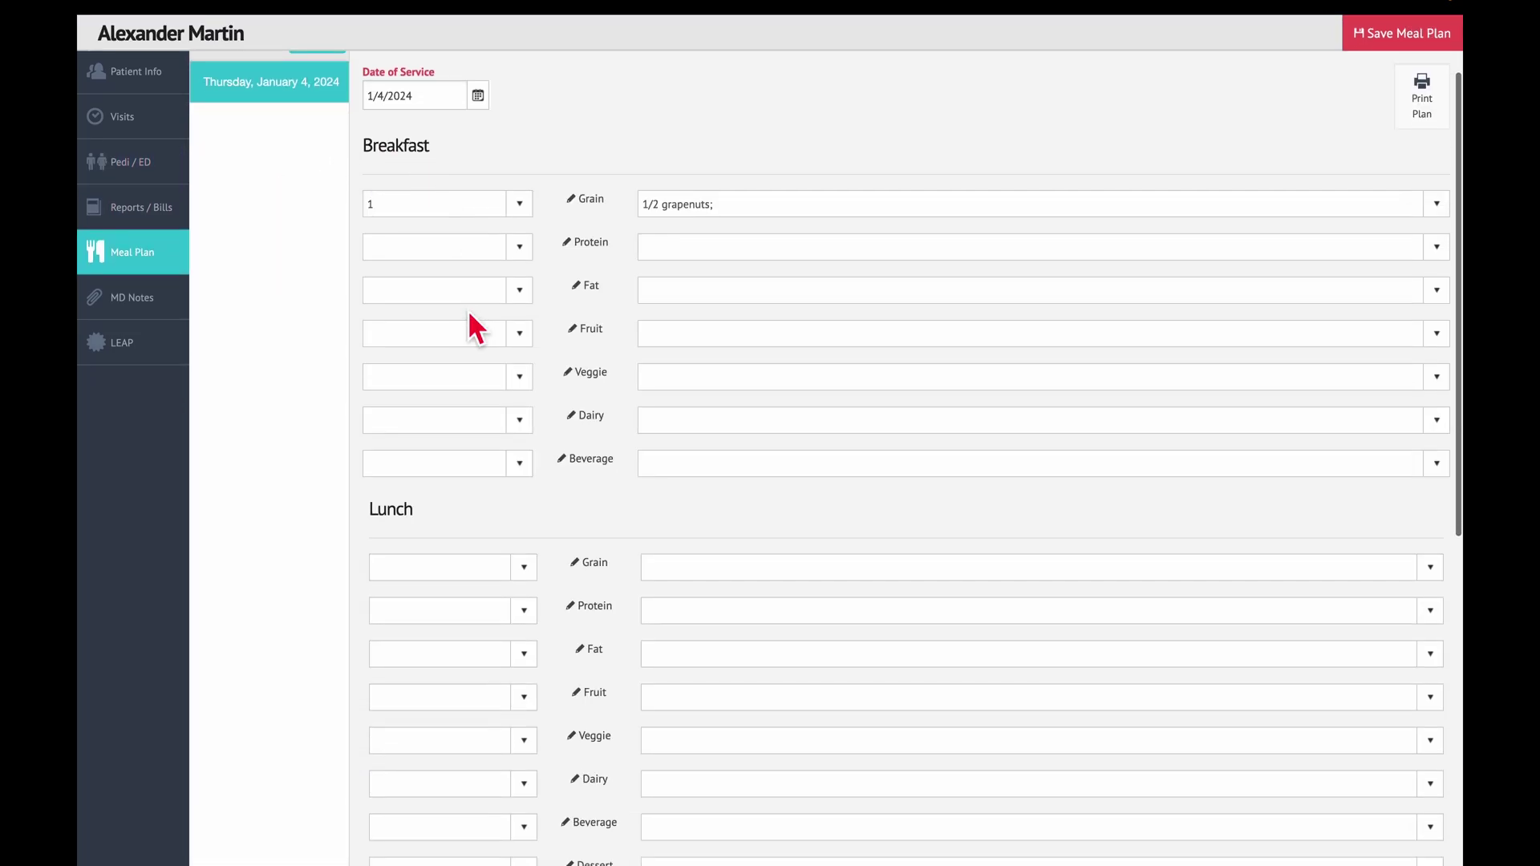
pyautogui.scroll(-5, 470, 325)
pyautogui.scroll(8, 470, 321)
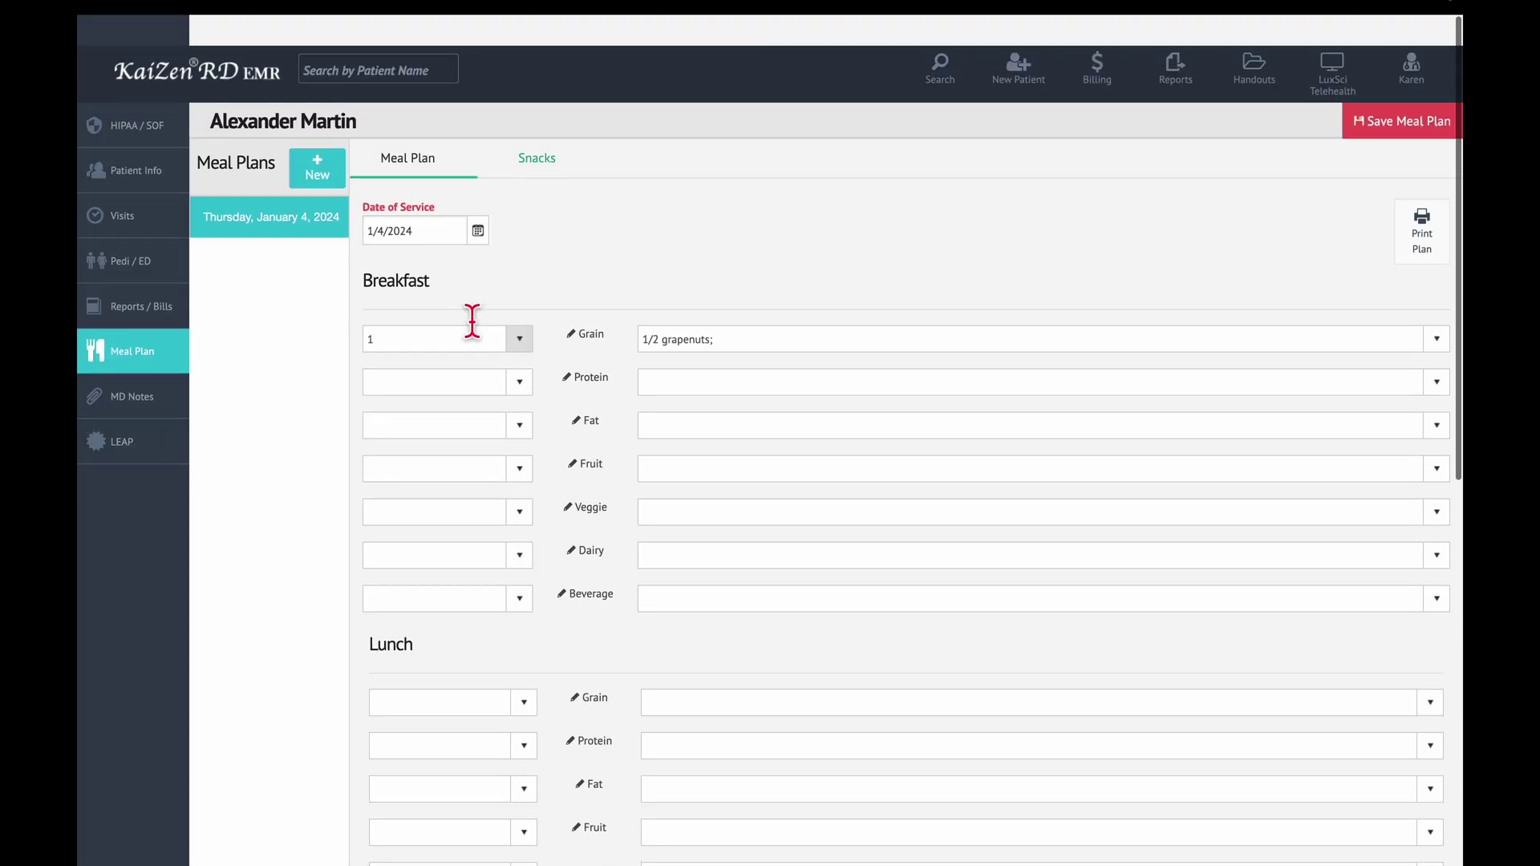
# Look through the patient's March 10, 2024 ADIME note in the MD notes, including the sections below Nutrition Diagnosis.
pyautogui.click(131, 376)
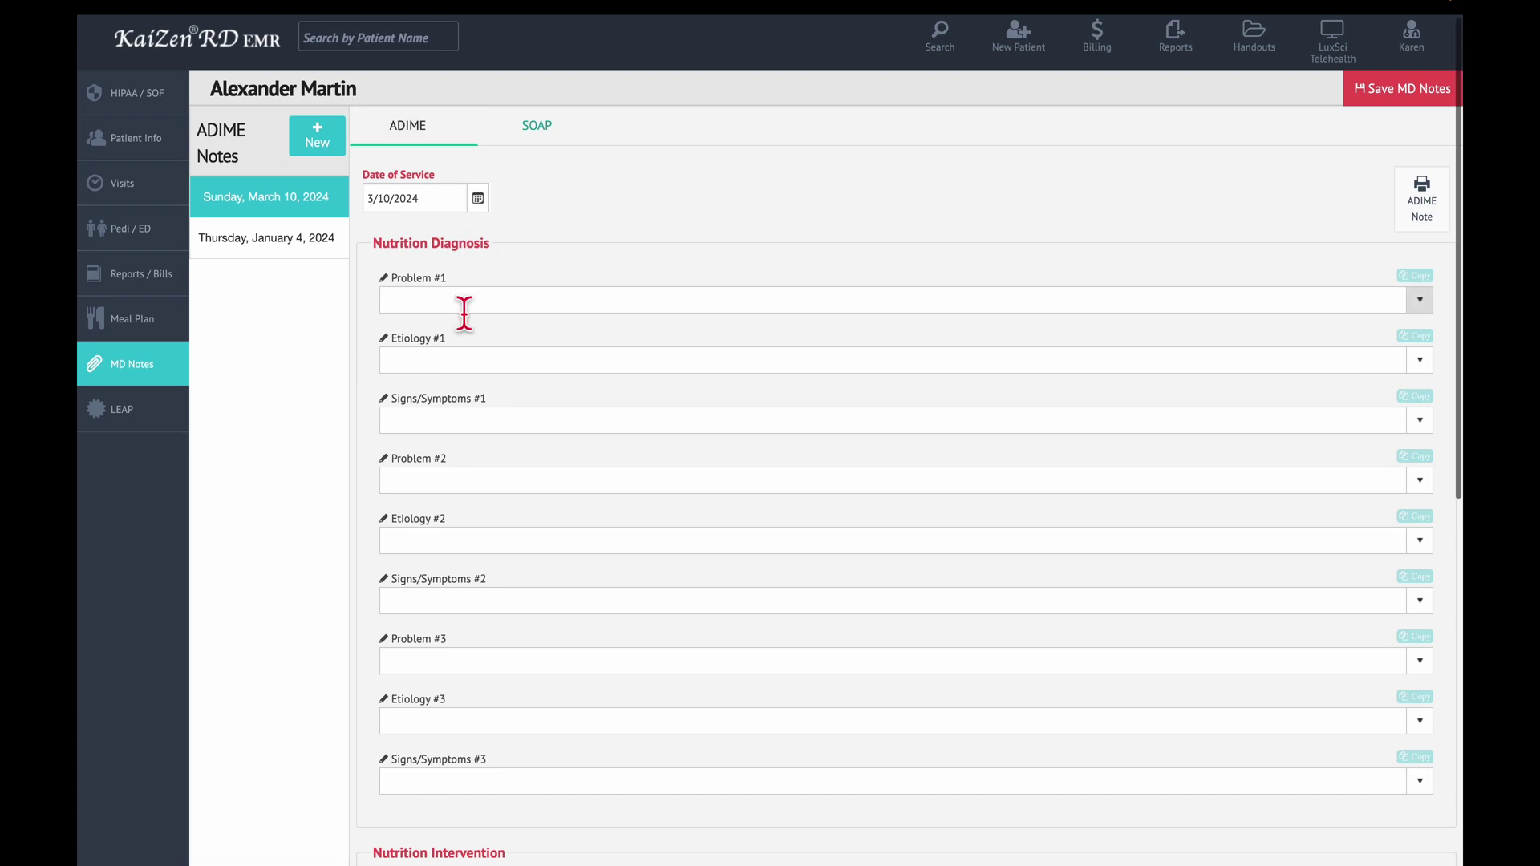
pyautogui.scroll(-3, 463, 313)
pyautogui.scroll(-2, 465, 312)
pyautogui.scroll(5, 1199, 388)
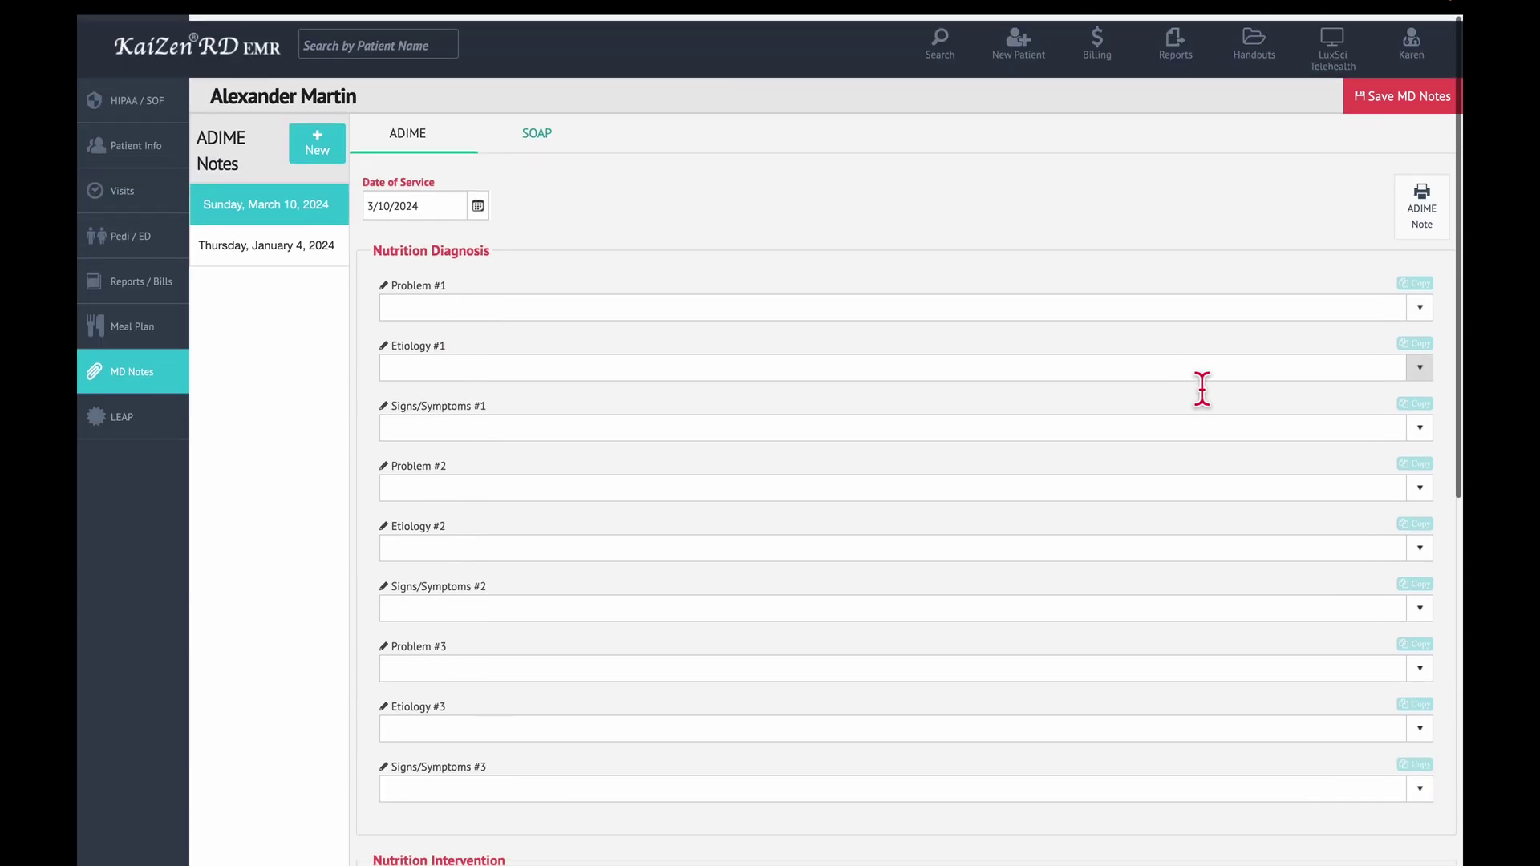
# Set the ADIME note's Problem #1 to NI 1.5 Excessive energy intake and Etiology #1 to Related to food misinformation.
pyautogui.click(1421, 303)
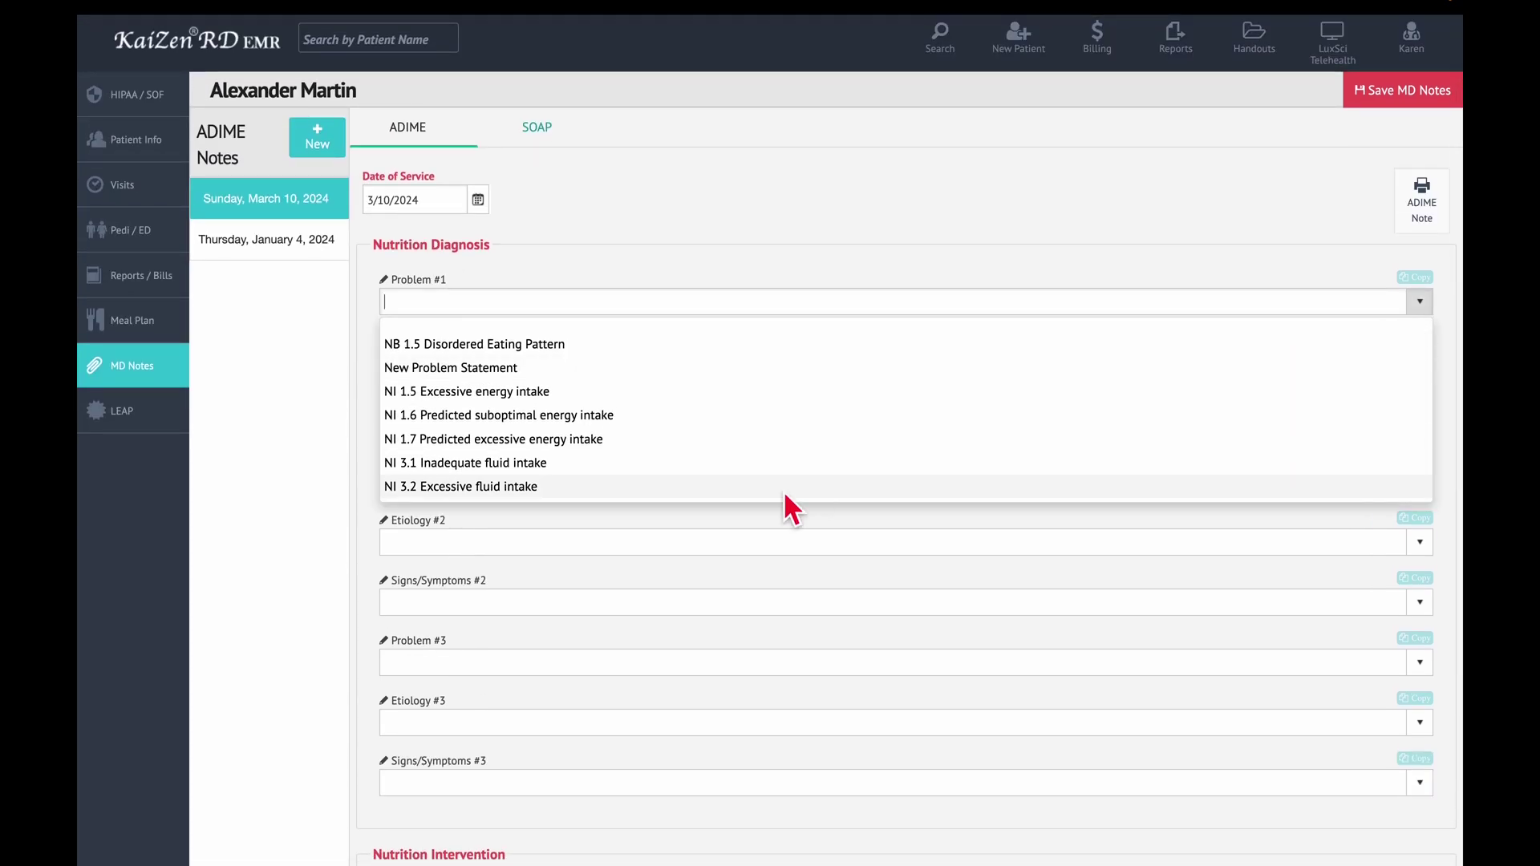
pyautogui.scroll(-4, 721, 433)
pyautogui.scroll(2, 791, 337)
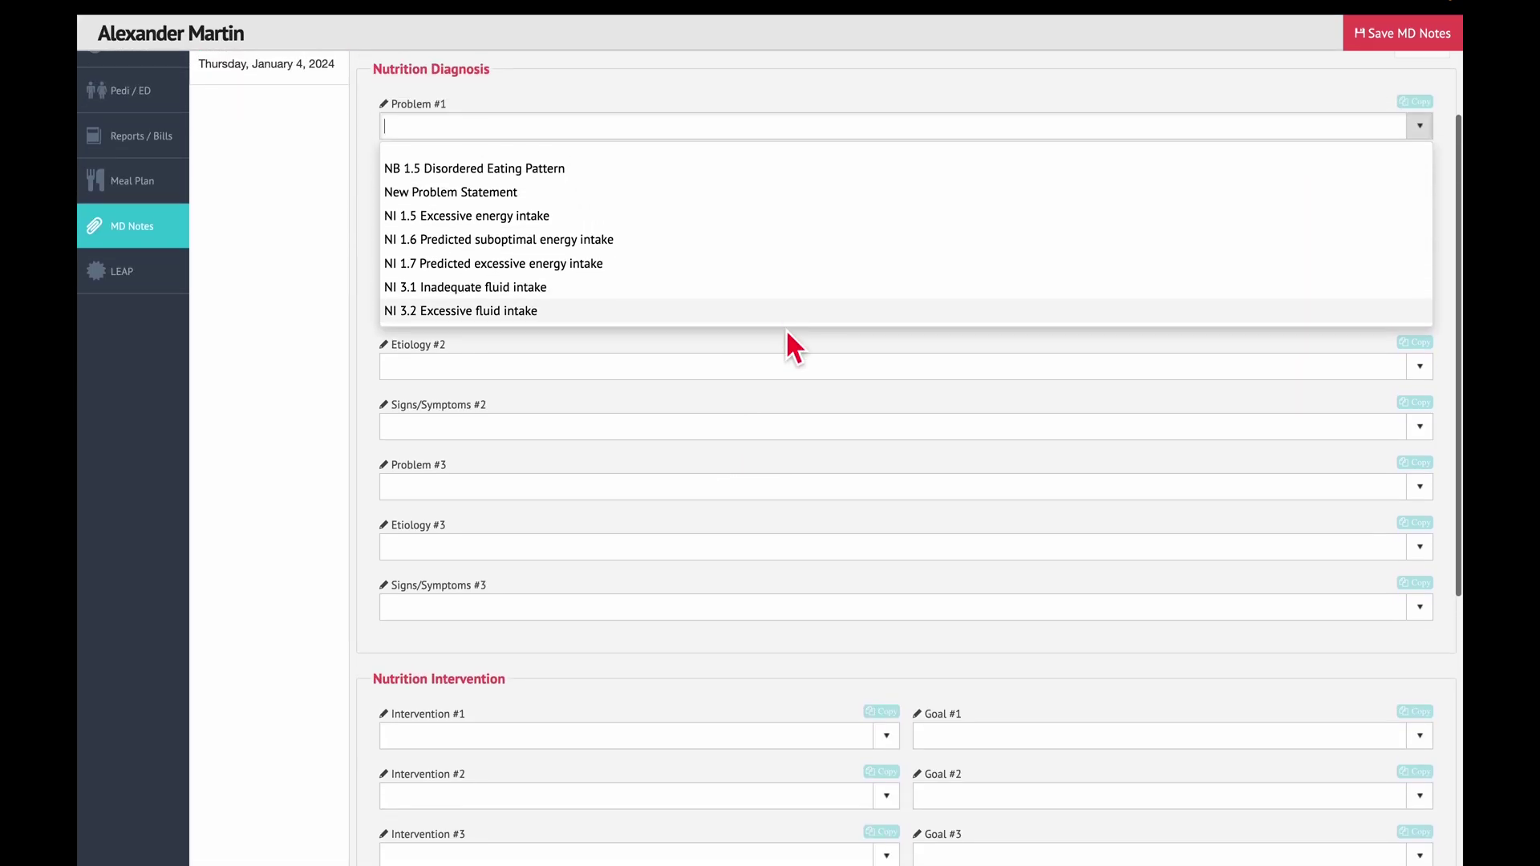
pyautogui.click(469, 216)
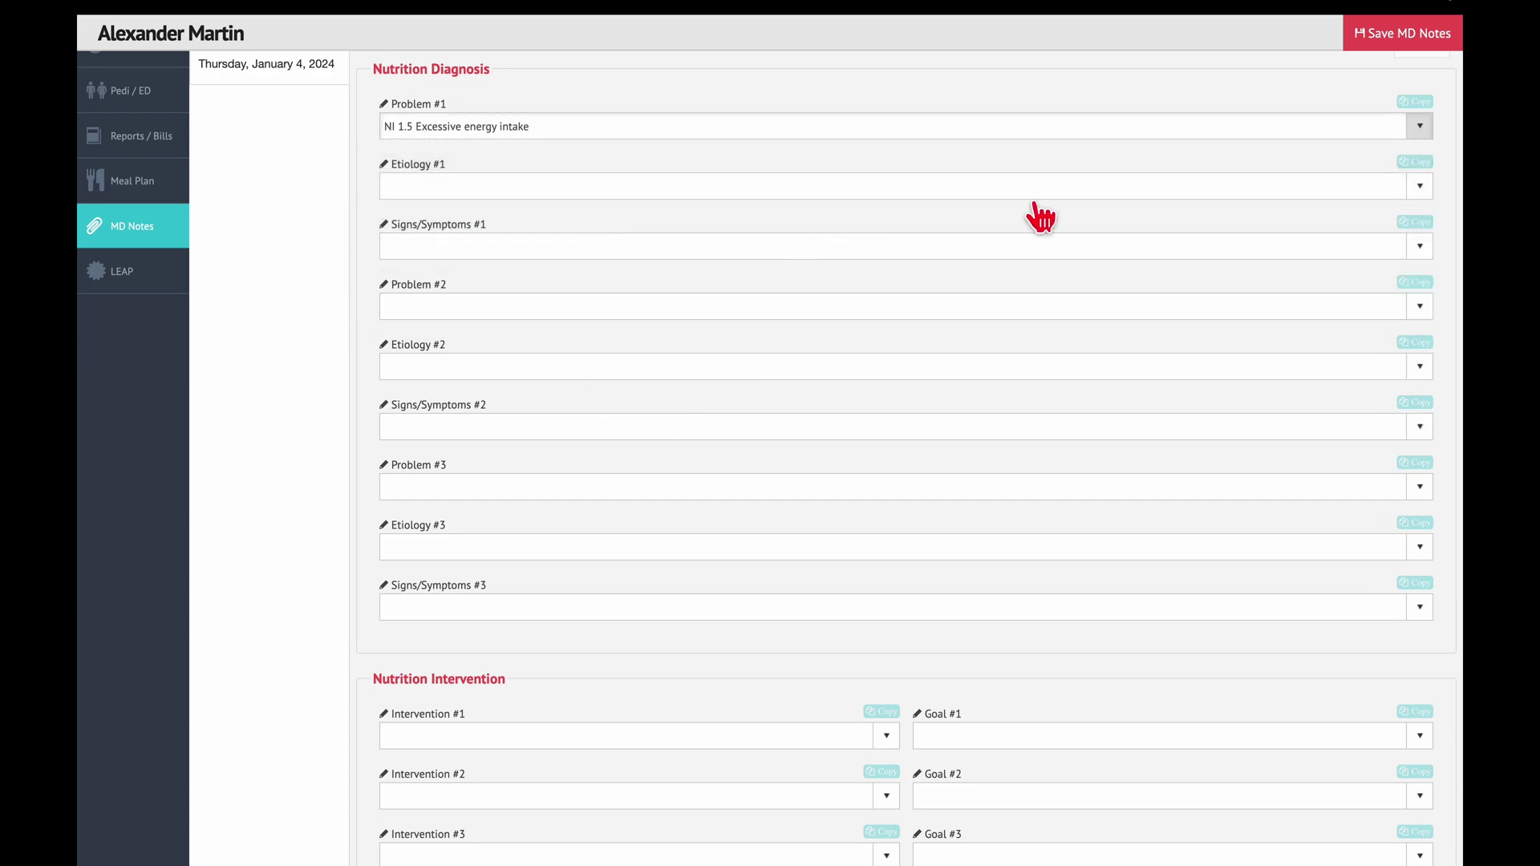
pyautogui.click(1419, 188)
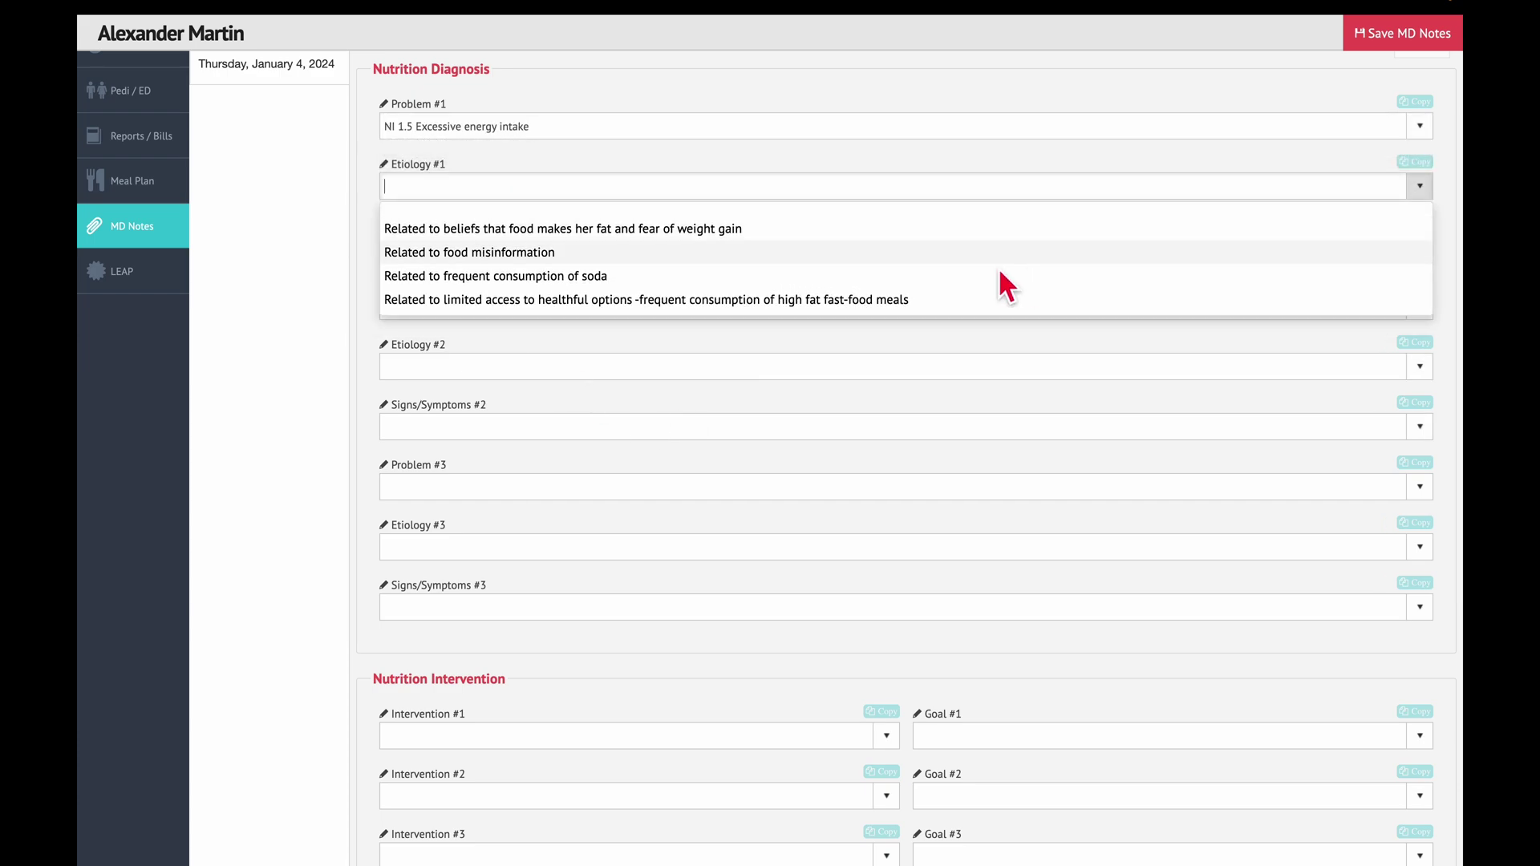
pyautogui.click(609, 255)
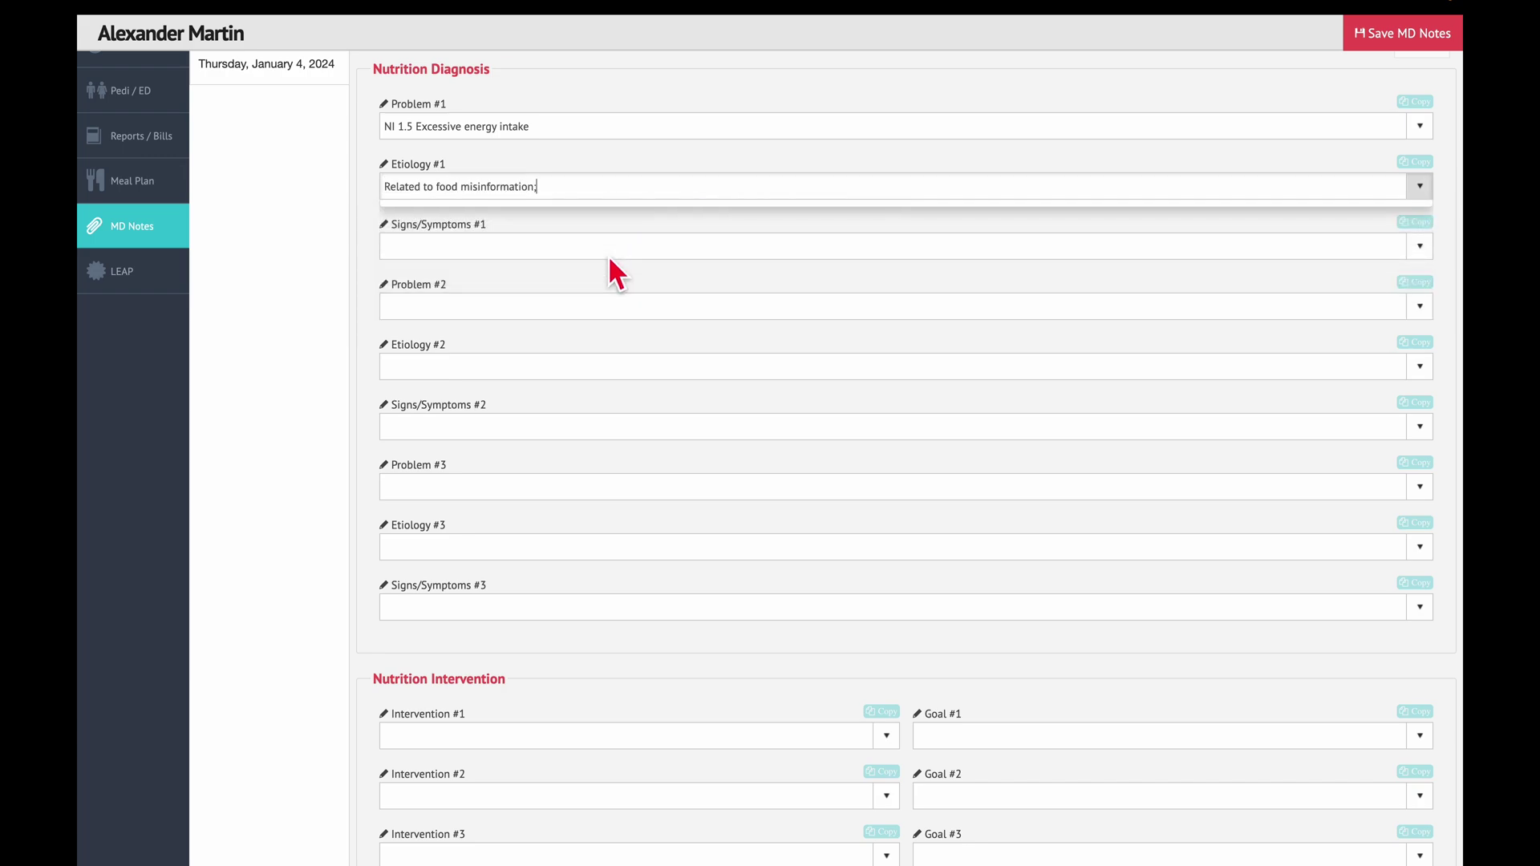
pyautogui.scroll(-1, 667, 327)
pyautogui.scroll(3, 668, 327)
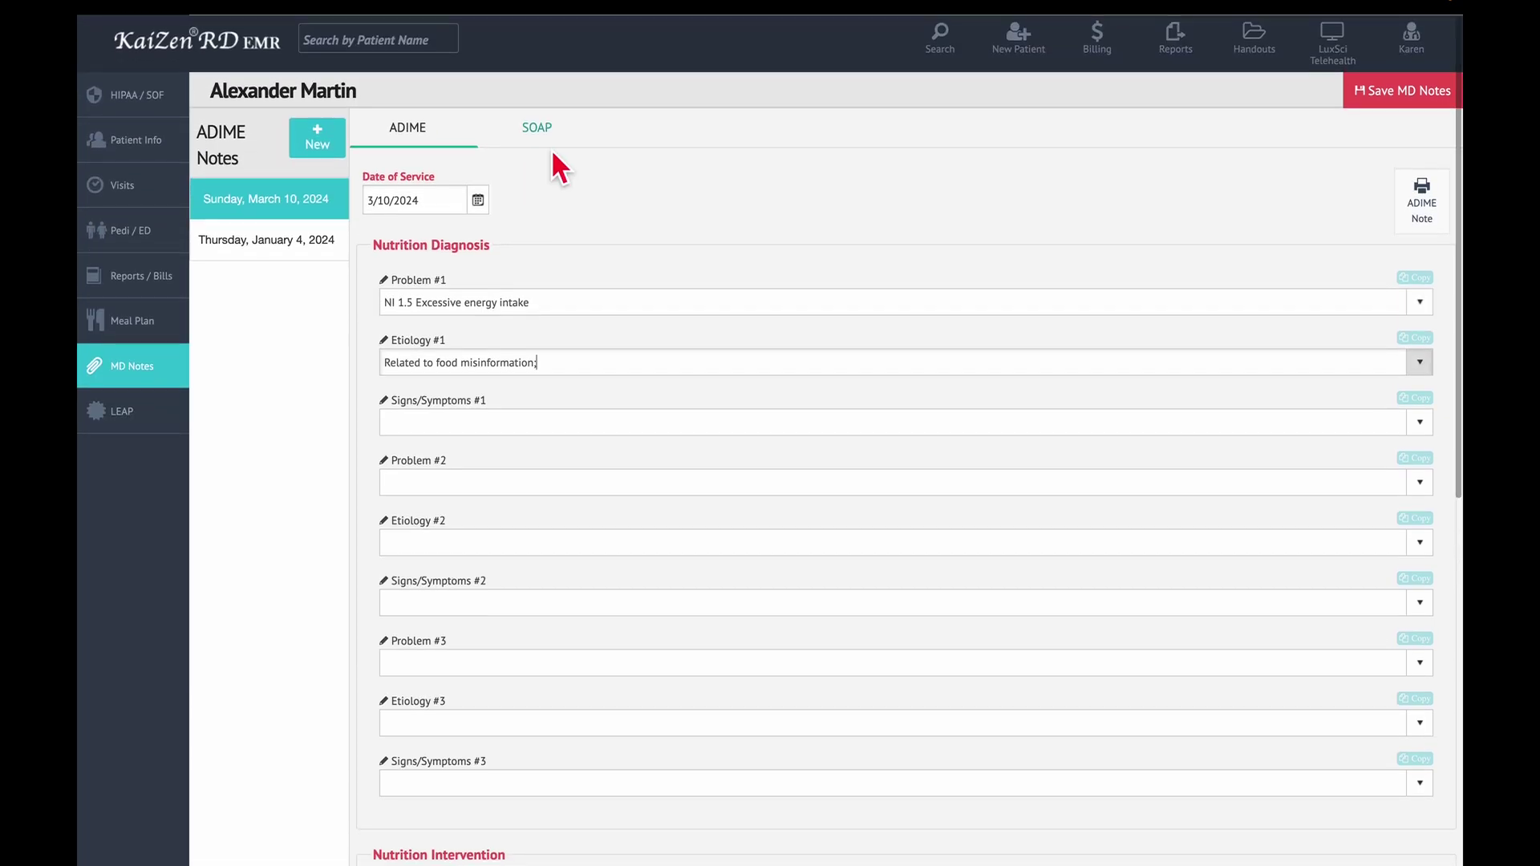
# Review the patient's January 4, 2024 SOAP note from the Subjective field through the Assessment and Plan sections.
pyautogui.click(542, 142)
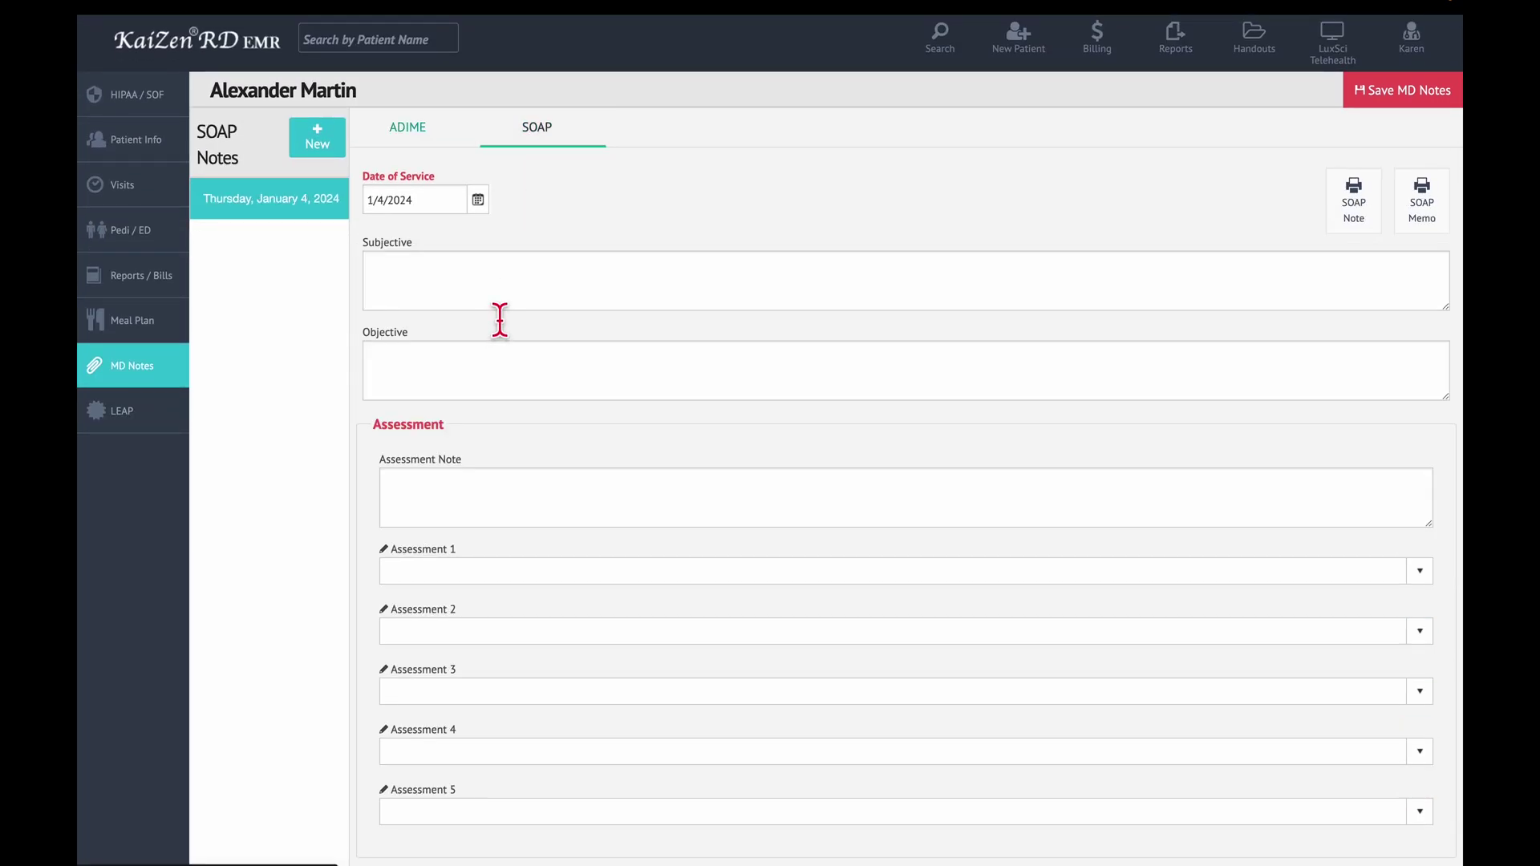
pyautogui.scroll(-1, 500, 319)
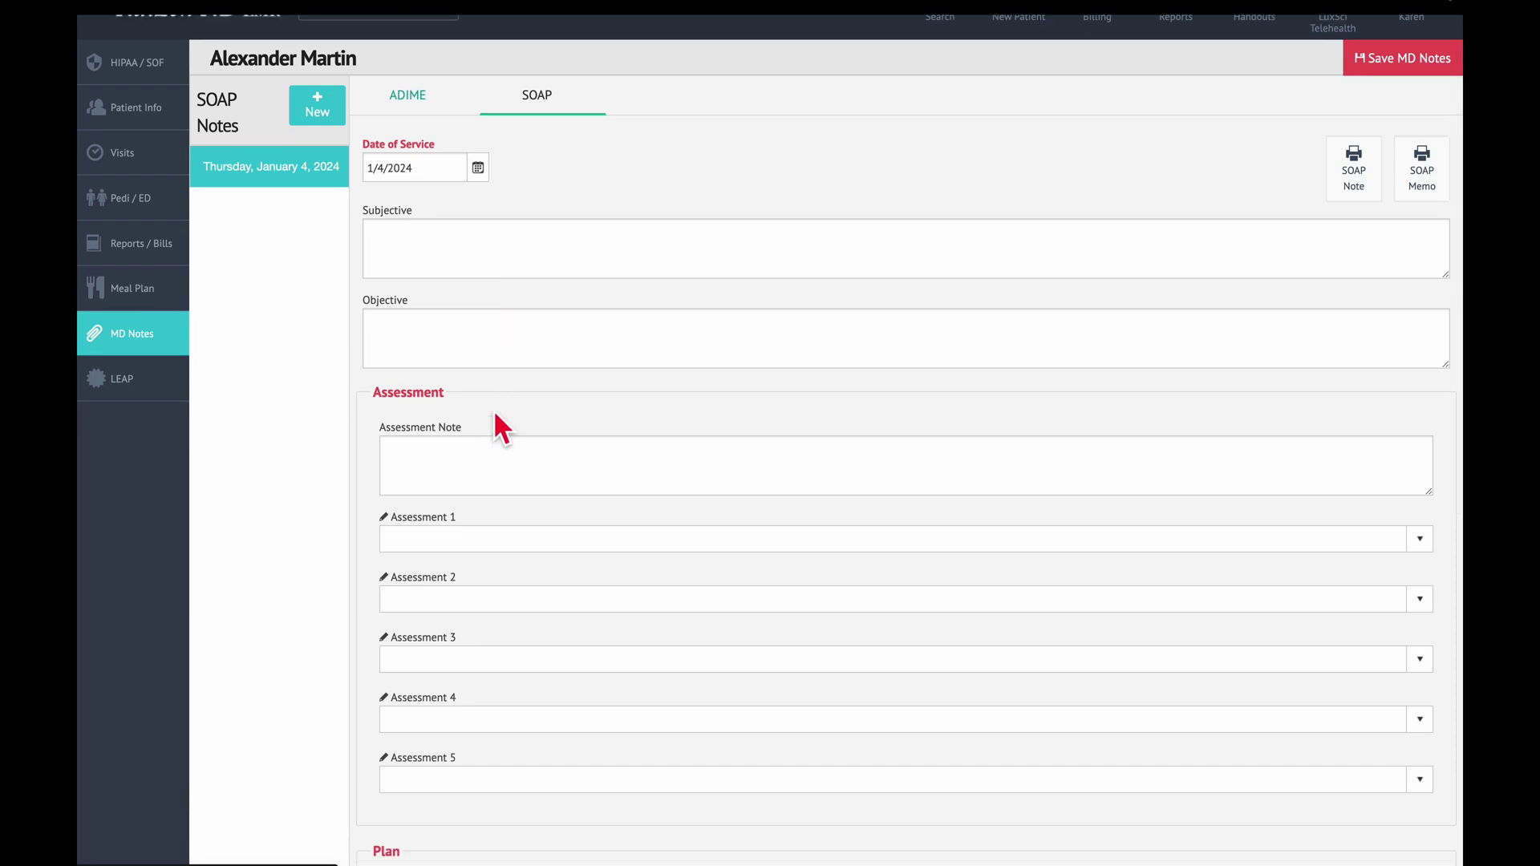
pyautogui.scroll(-6, 493, 413)
pyautogui.scroll(3, 493, 416)
pyautogui.scroll(5, 492, 421)
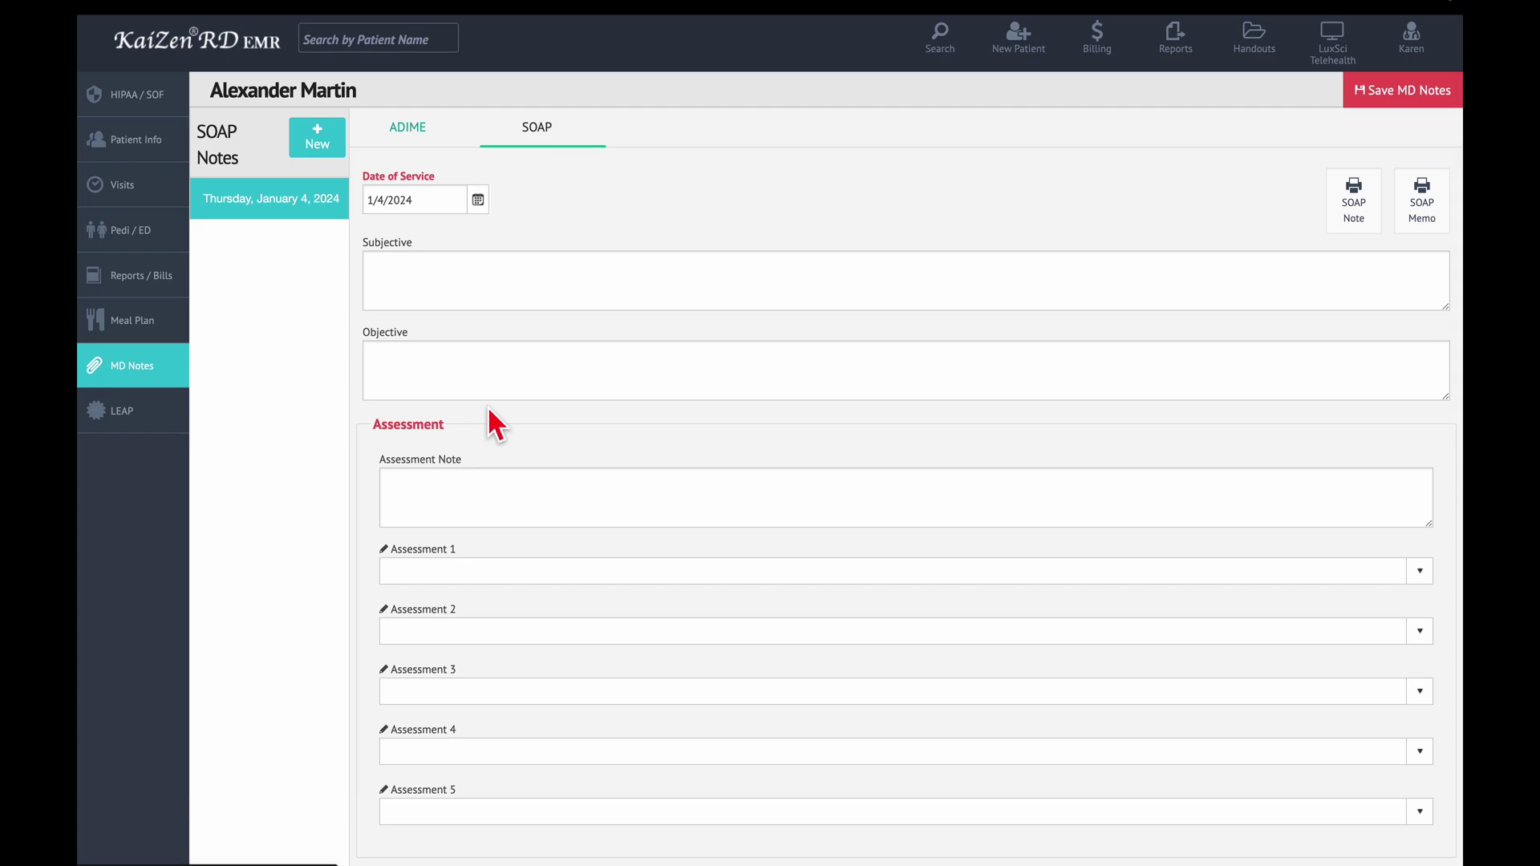
# Leave the MD notes without saving and survey the available patient reports, billing documents and HIPAA requirements.
pyautogui.click(156, 261)
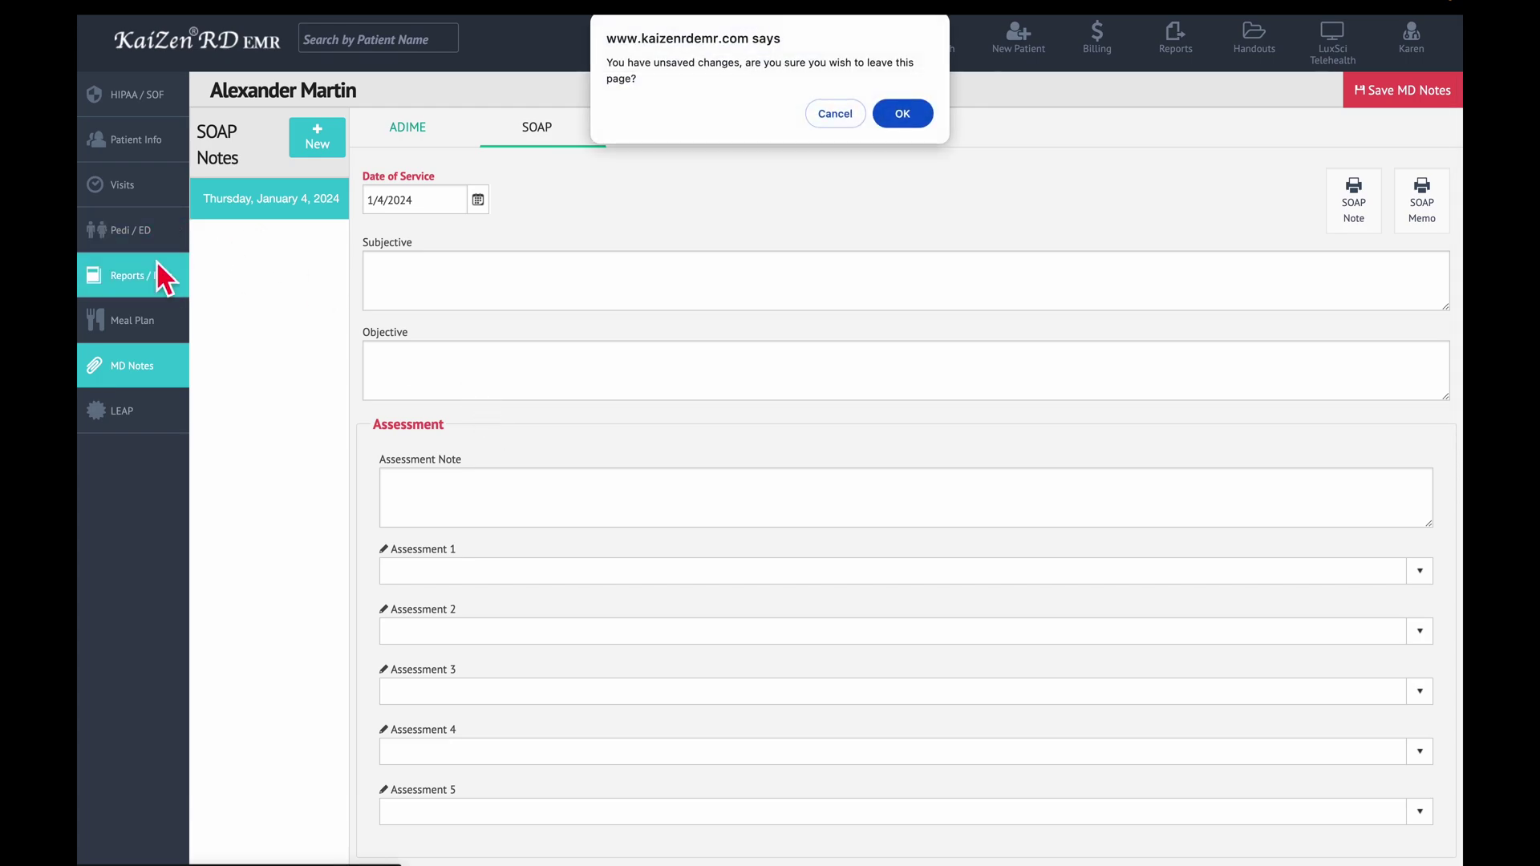
pyautogui.click(904, 120)
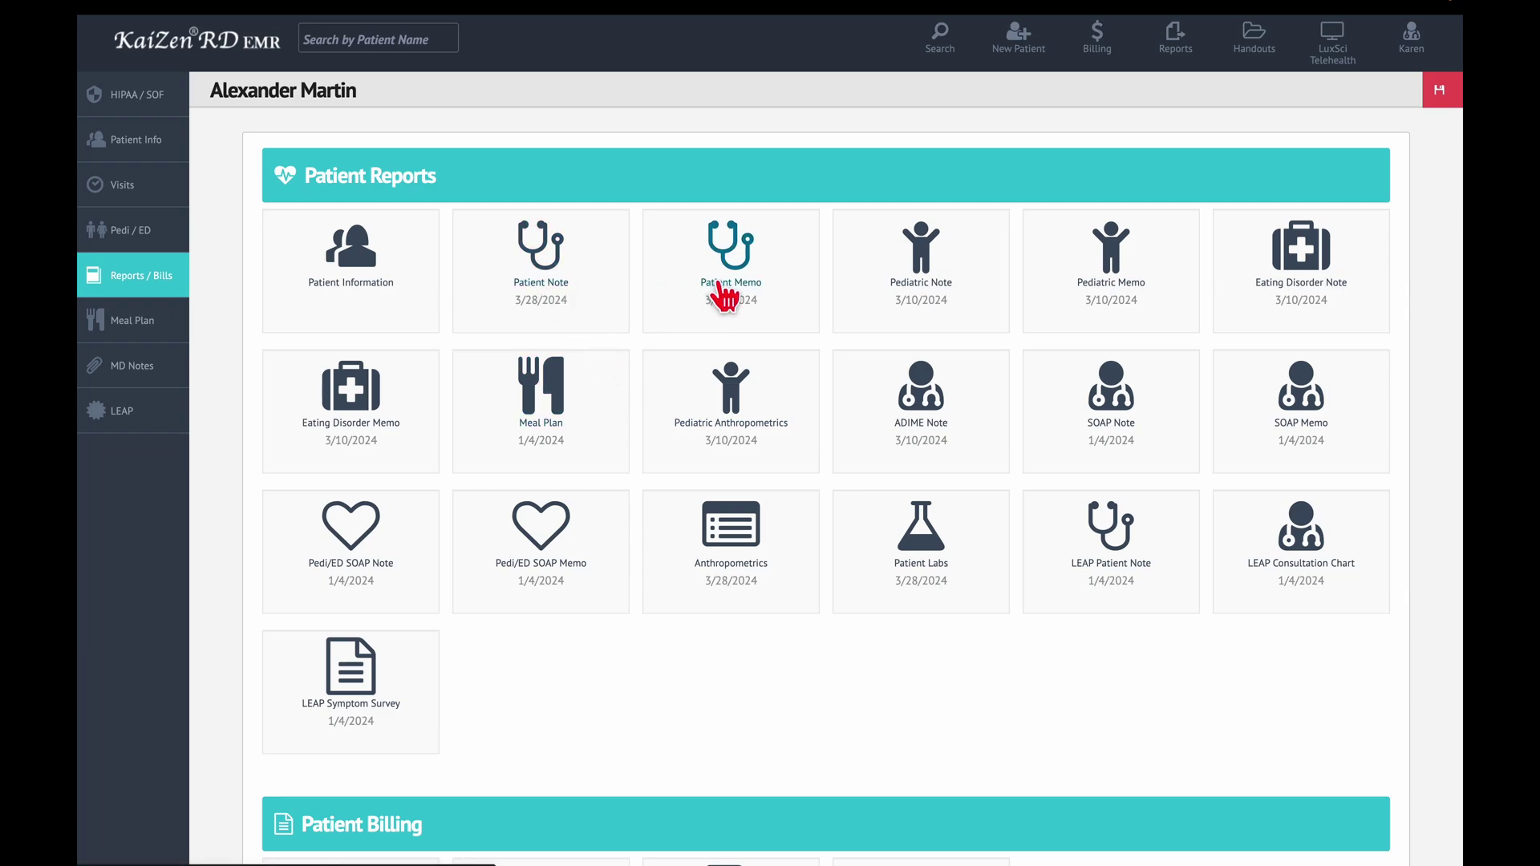
pyautogui.scroll(-1, 634, 525)
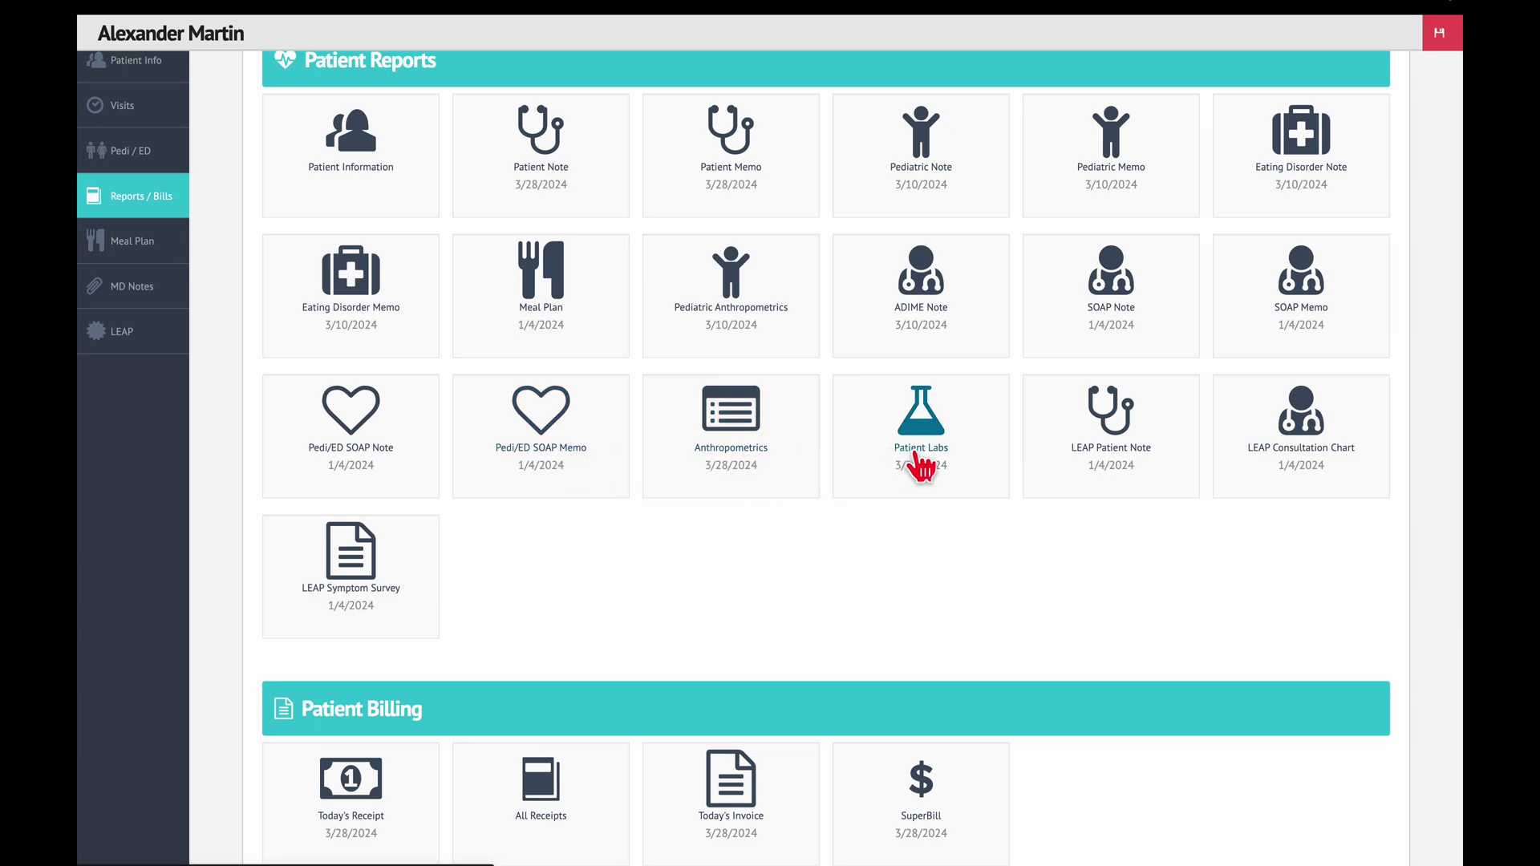
pyautogui.scroll(-2, 920, 465)
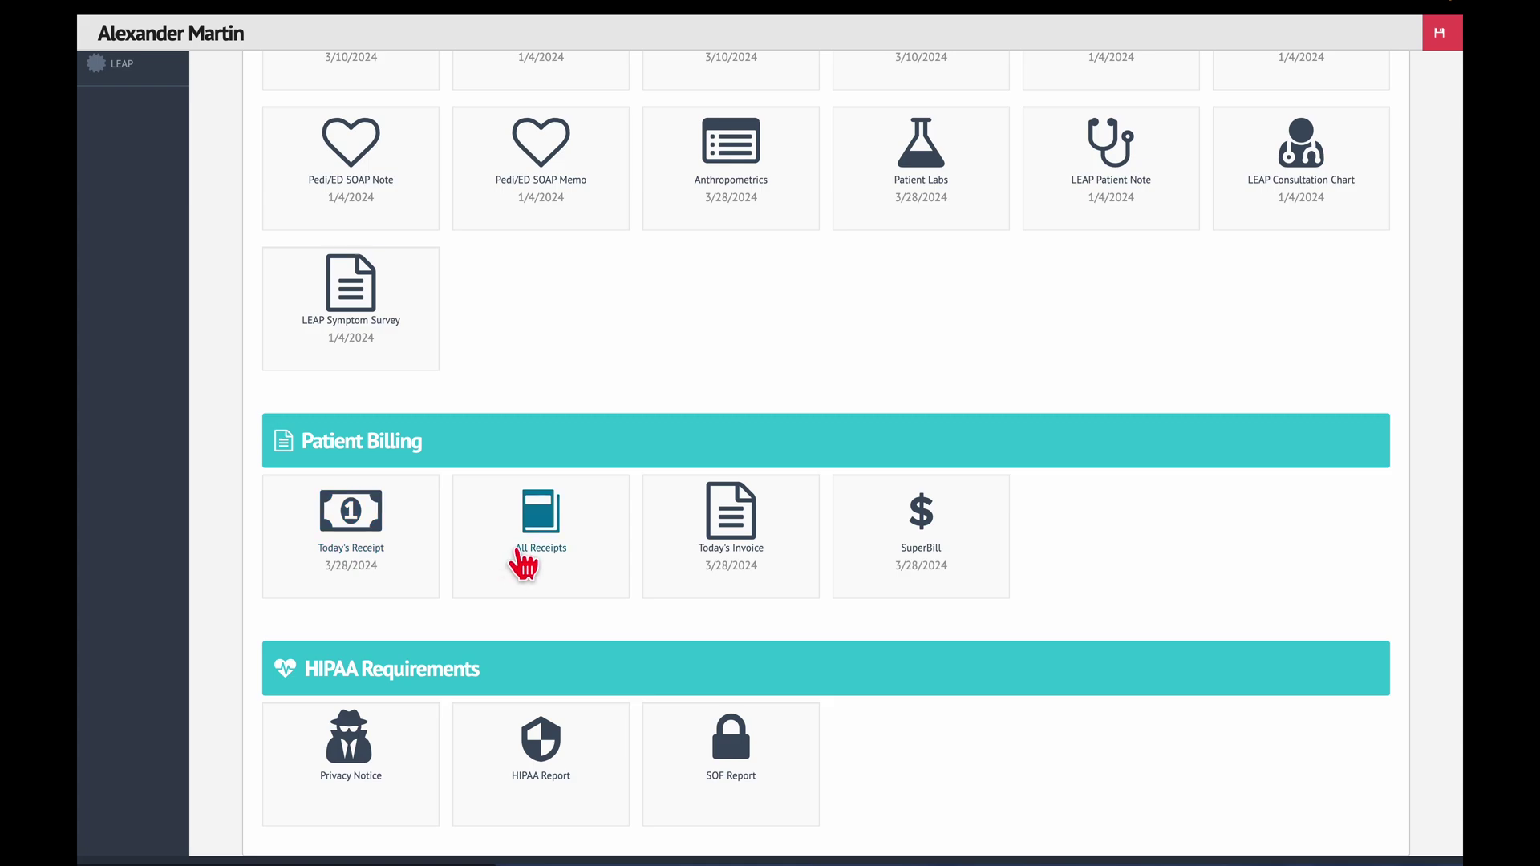
pyautogui.scroll(-1, 703, 614)
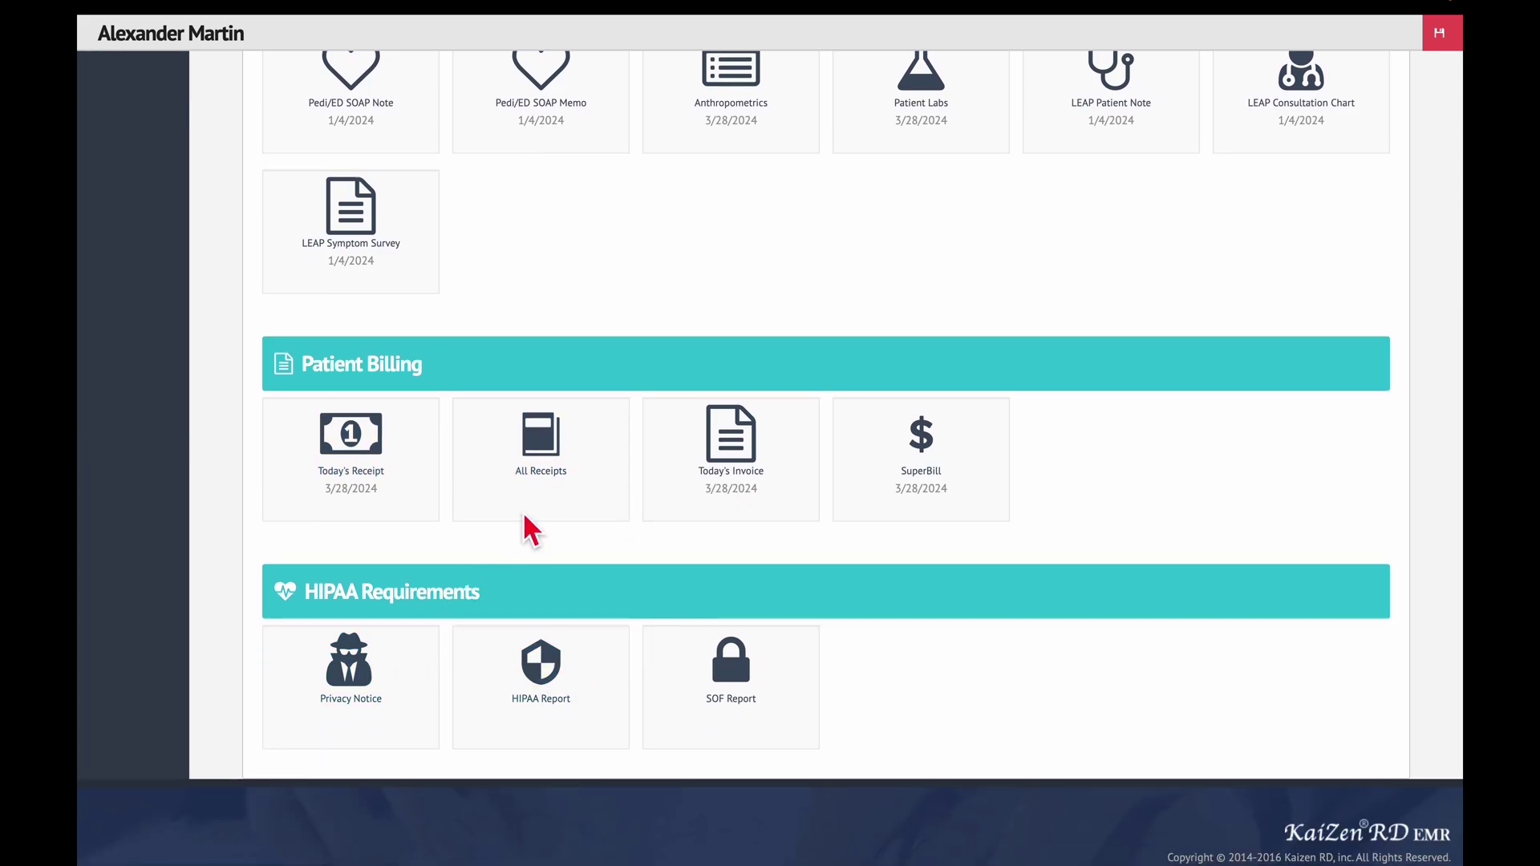
# View the patient's Patient Note report for the 3/13/2024 visit and close it.
pyautogui.scroll(4, 522, 512)
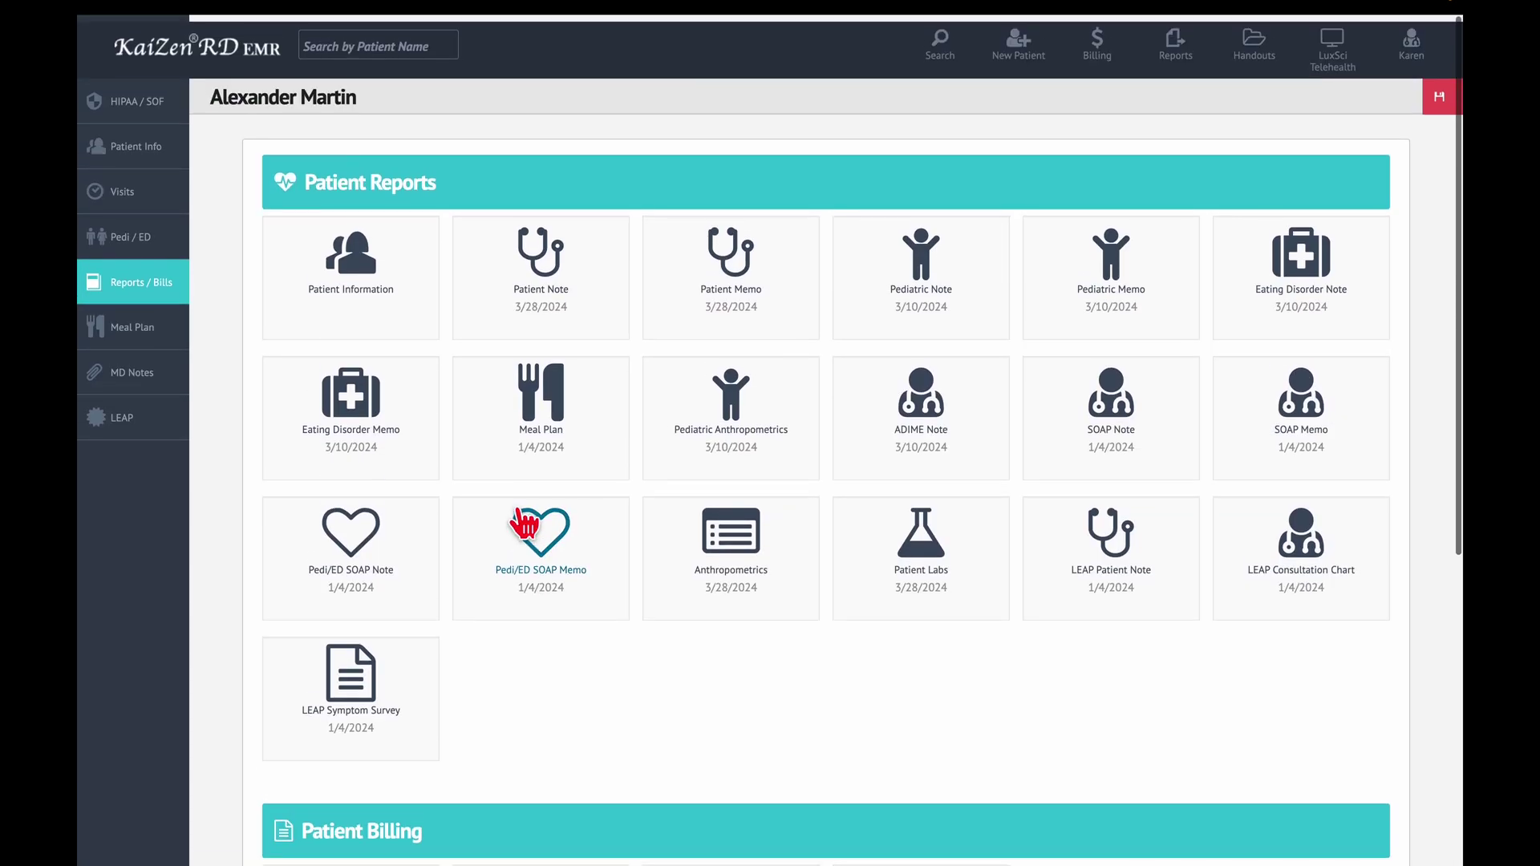
pyautogui.click(537, 300)
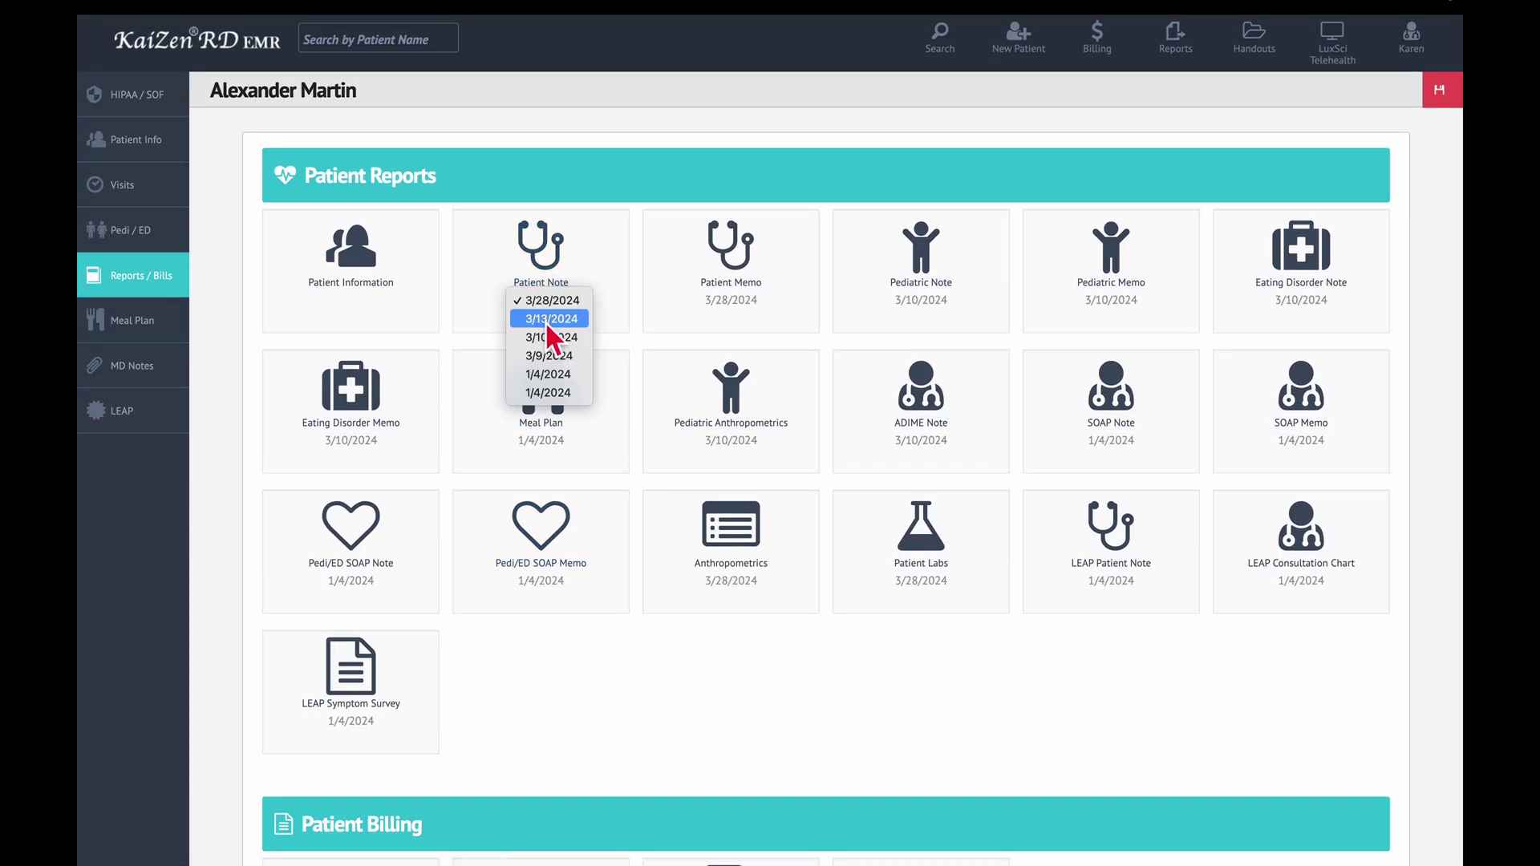
pyautogui.click(546, 321)
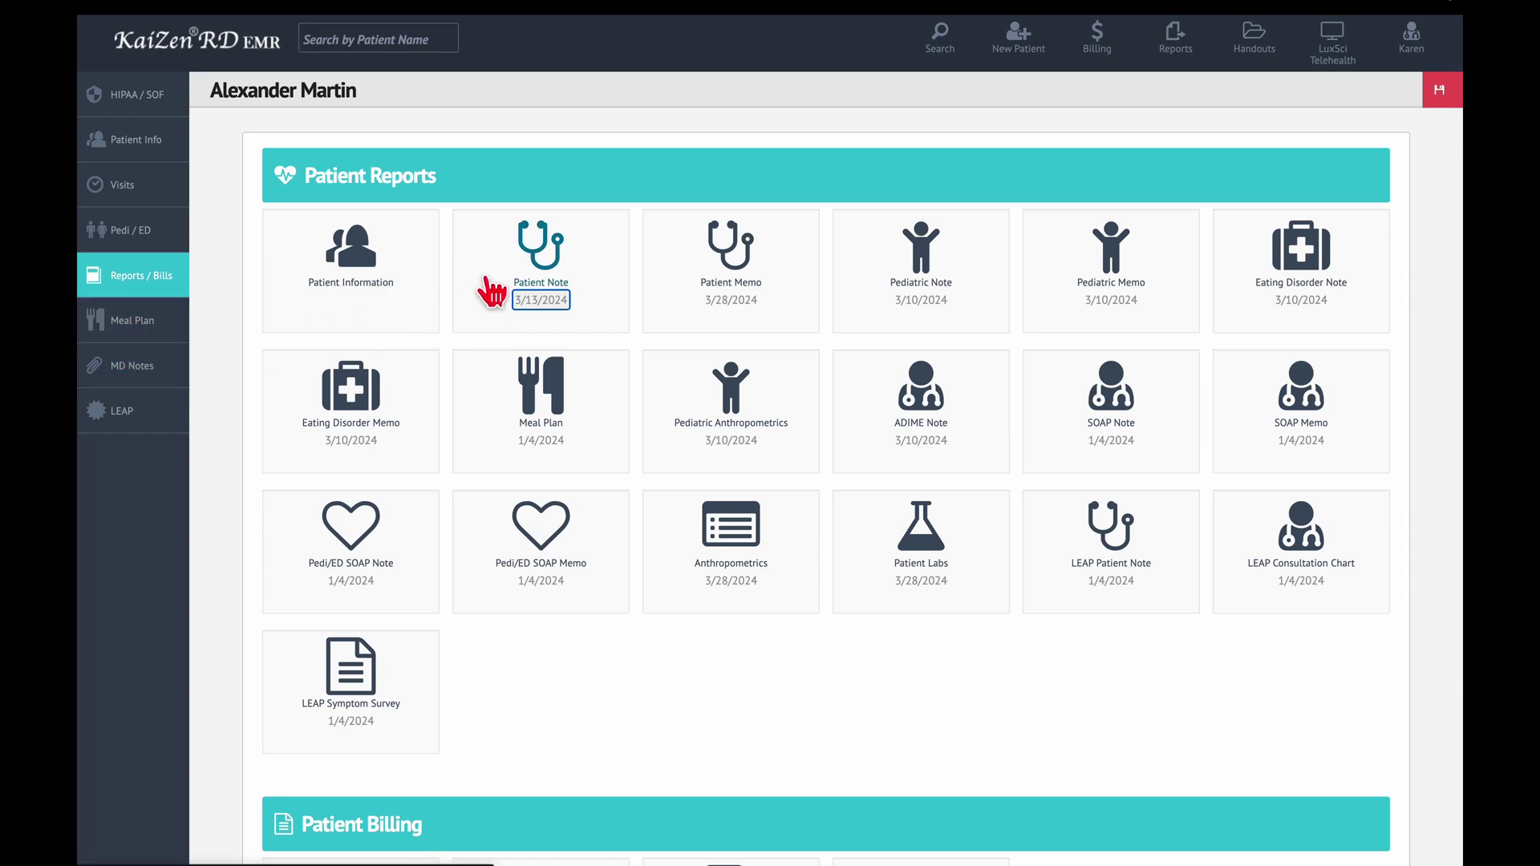
pyautogui.click(541, 291)
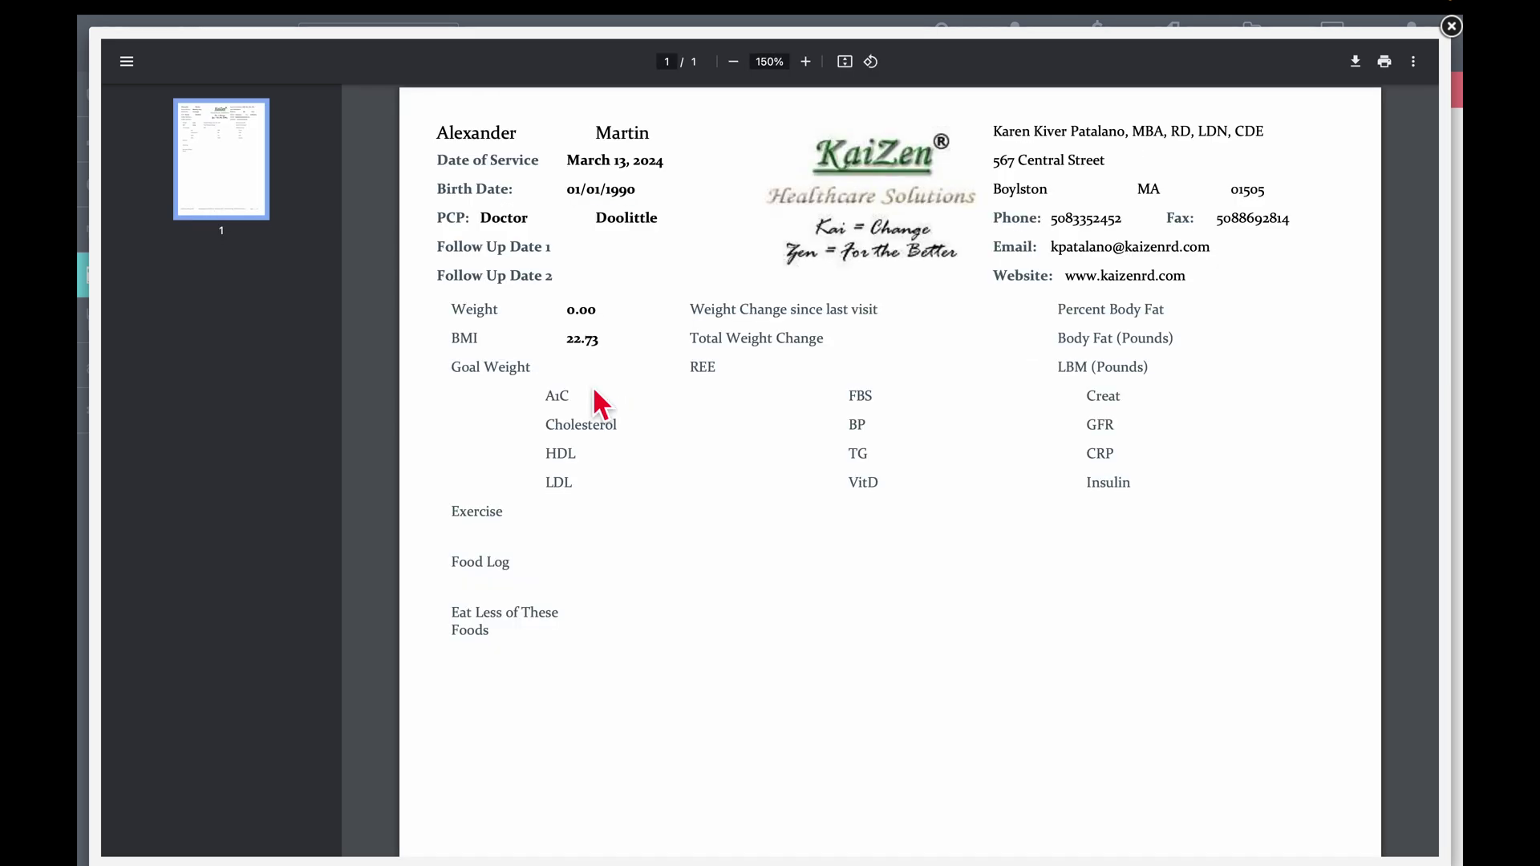
pyautogui.scroll(-6, 595, 393)
pyautogui.scroll(6, 595, 393)
pyautogui.click(1451, 26)
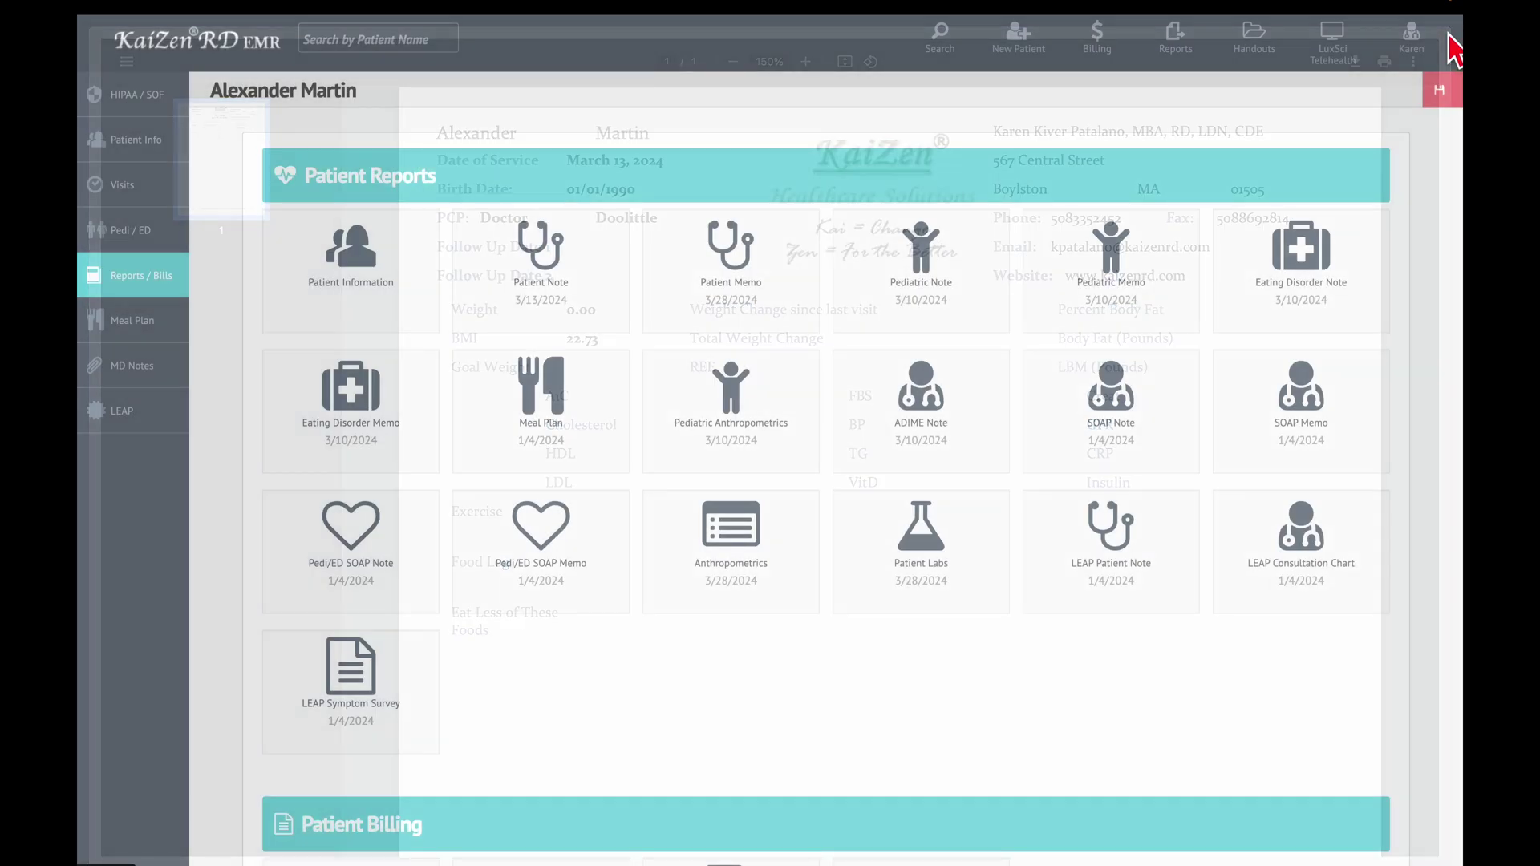
# View the patient's Patient Note report for the 3/10/2024 visit and close it.
pyautogui.click(552, 303)
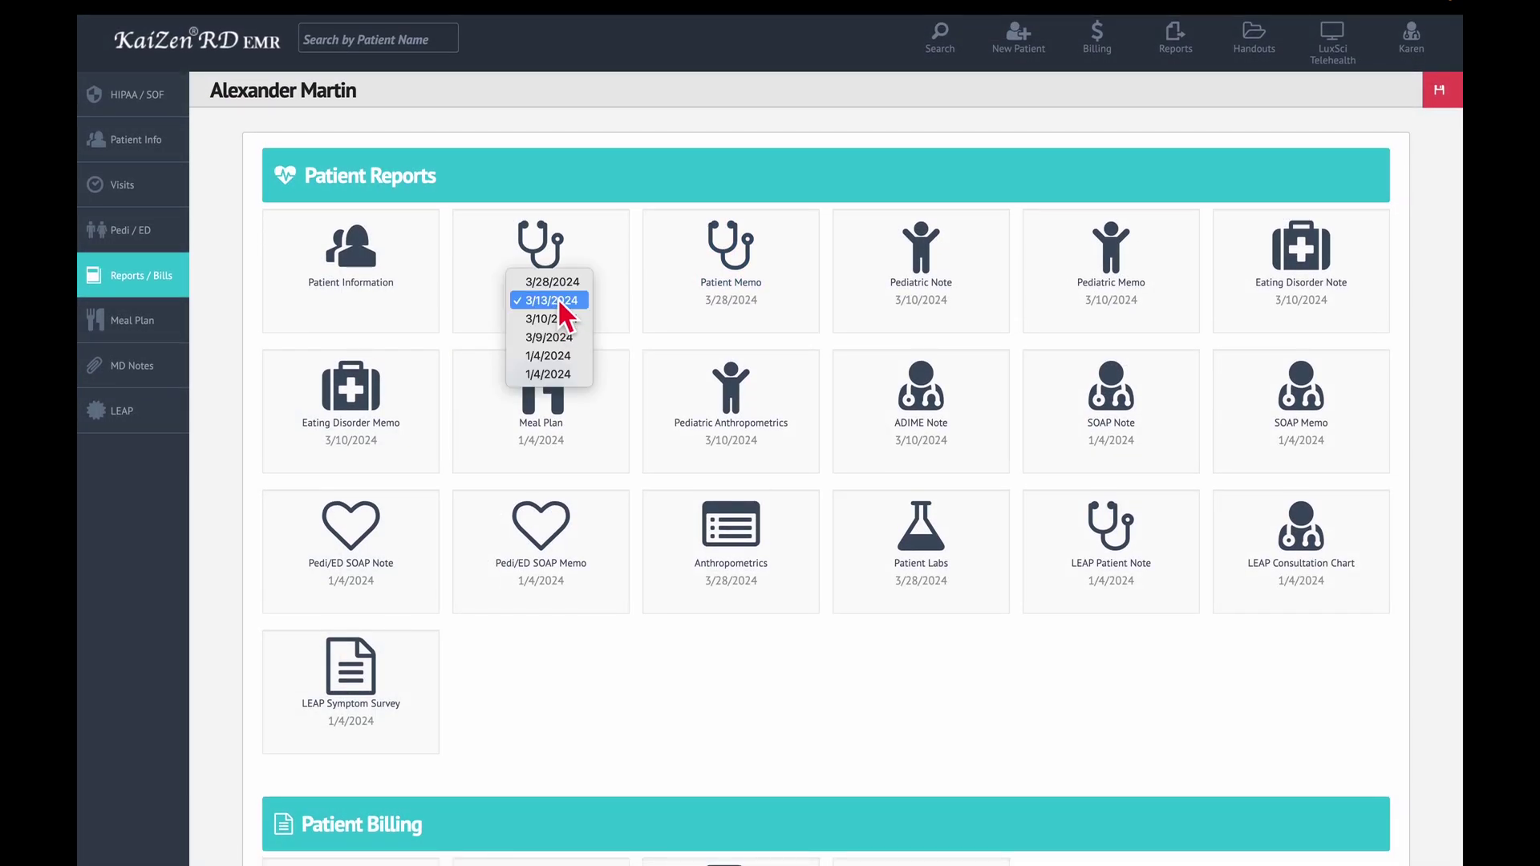
pyautogui.click(564, 319)
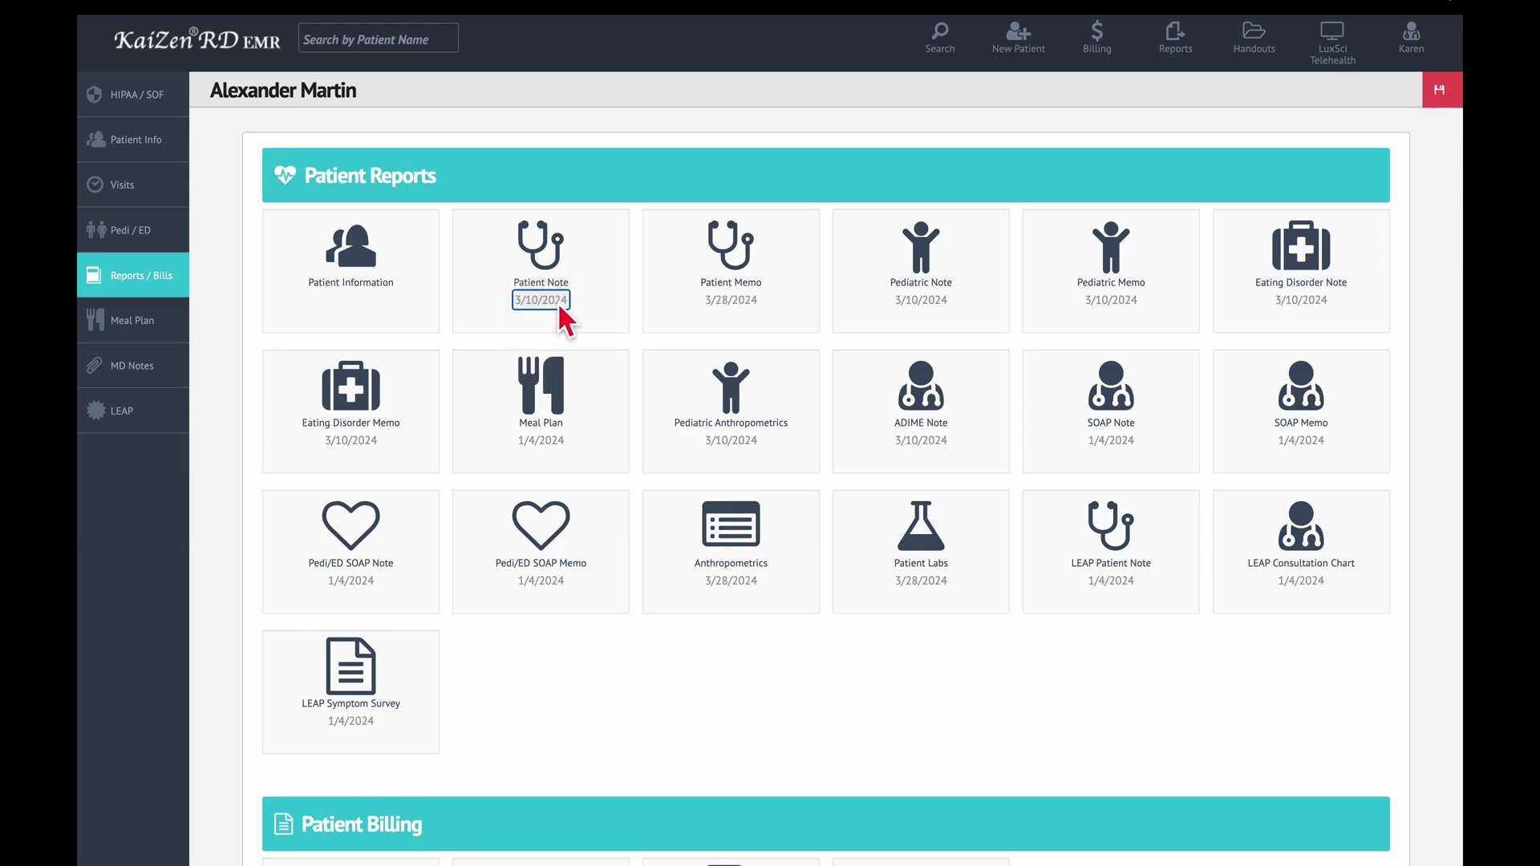
pyautogui.click(548, 291)
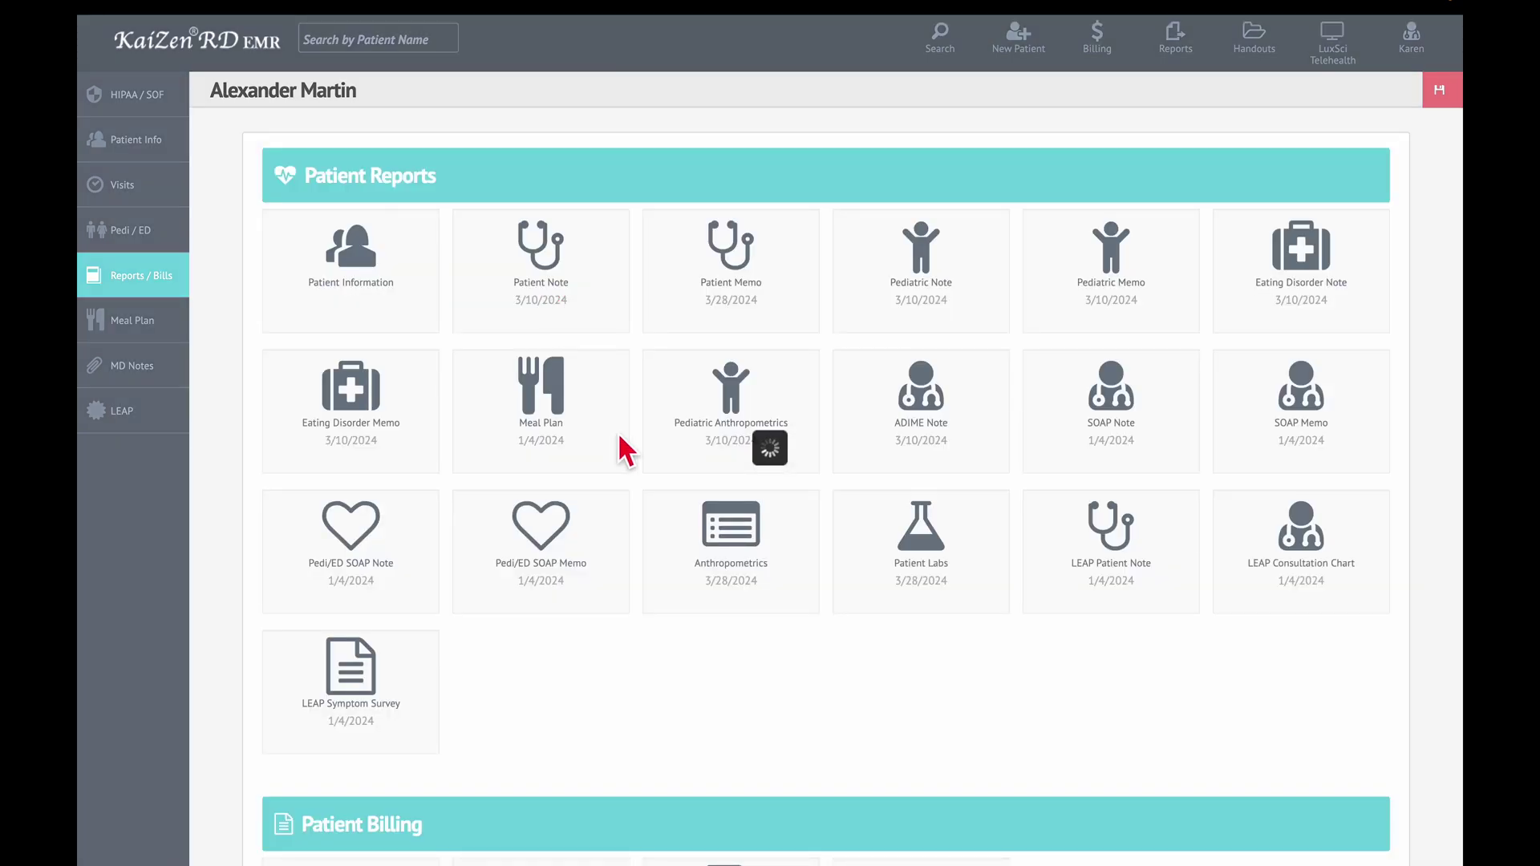
pyautogui.scroll(-3, 619, 437)
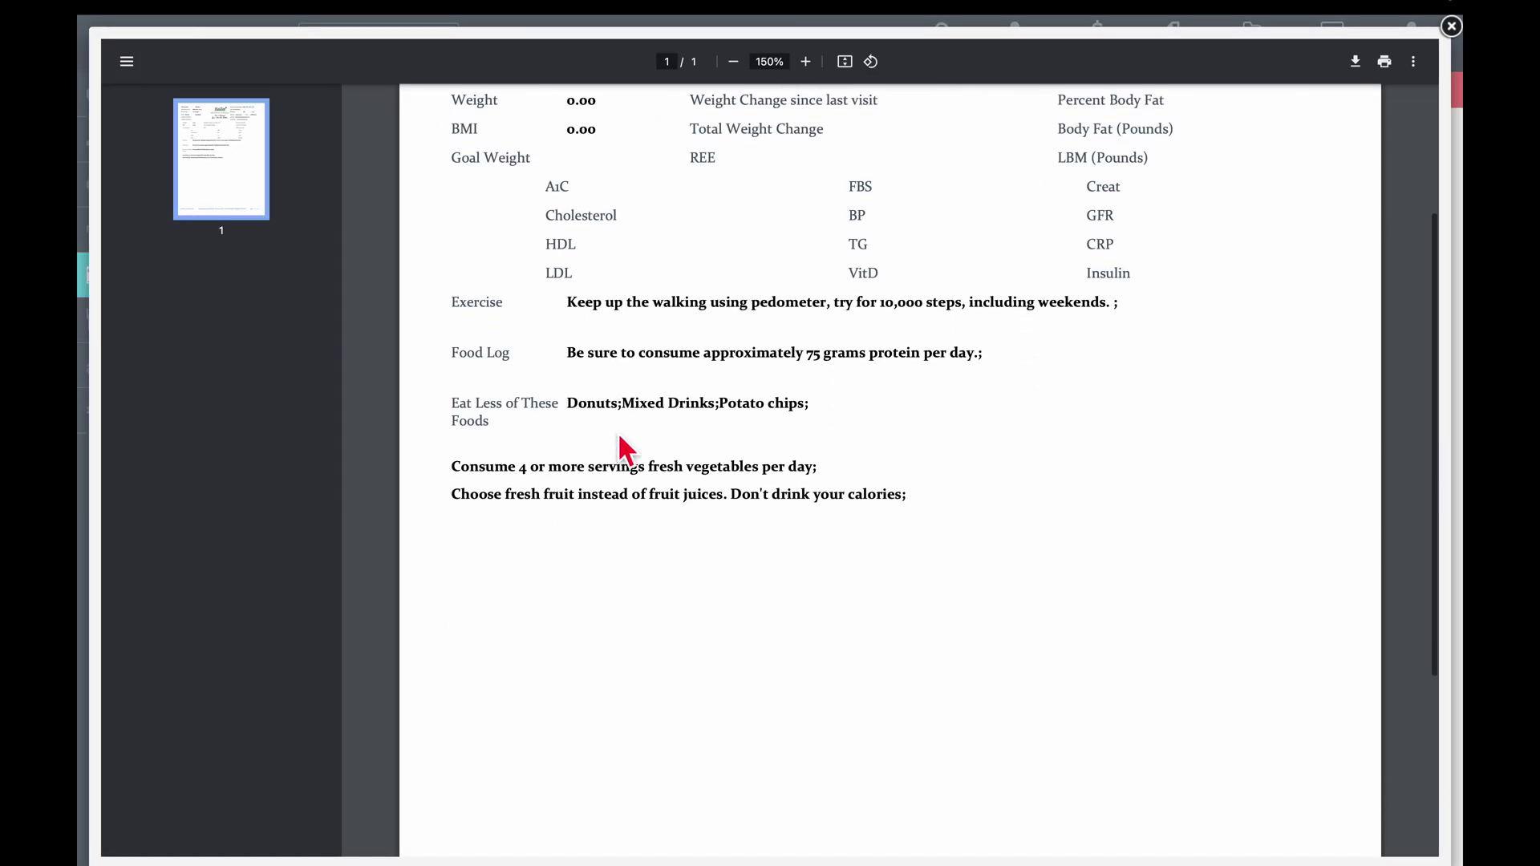
pyautogui.scroll(3, 619, 437)
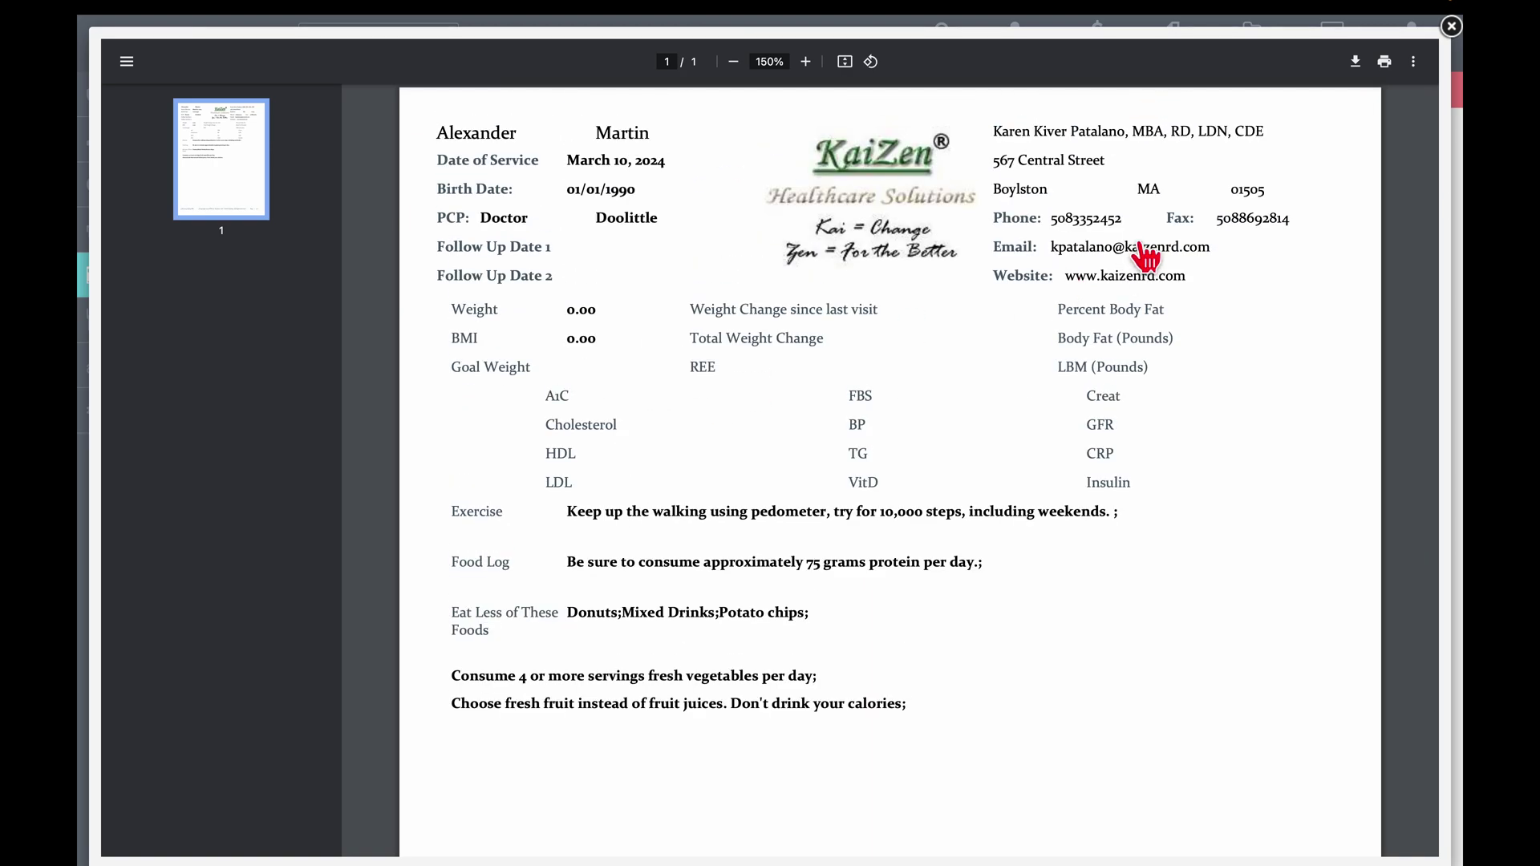
pyautogui.click(1452, 26)
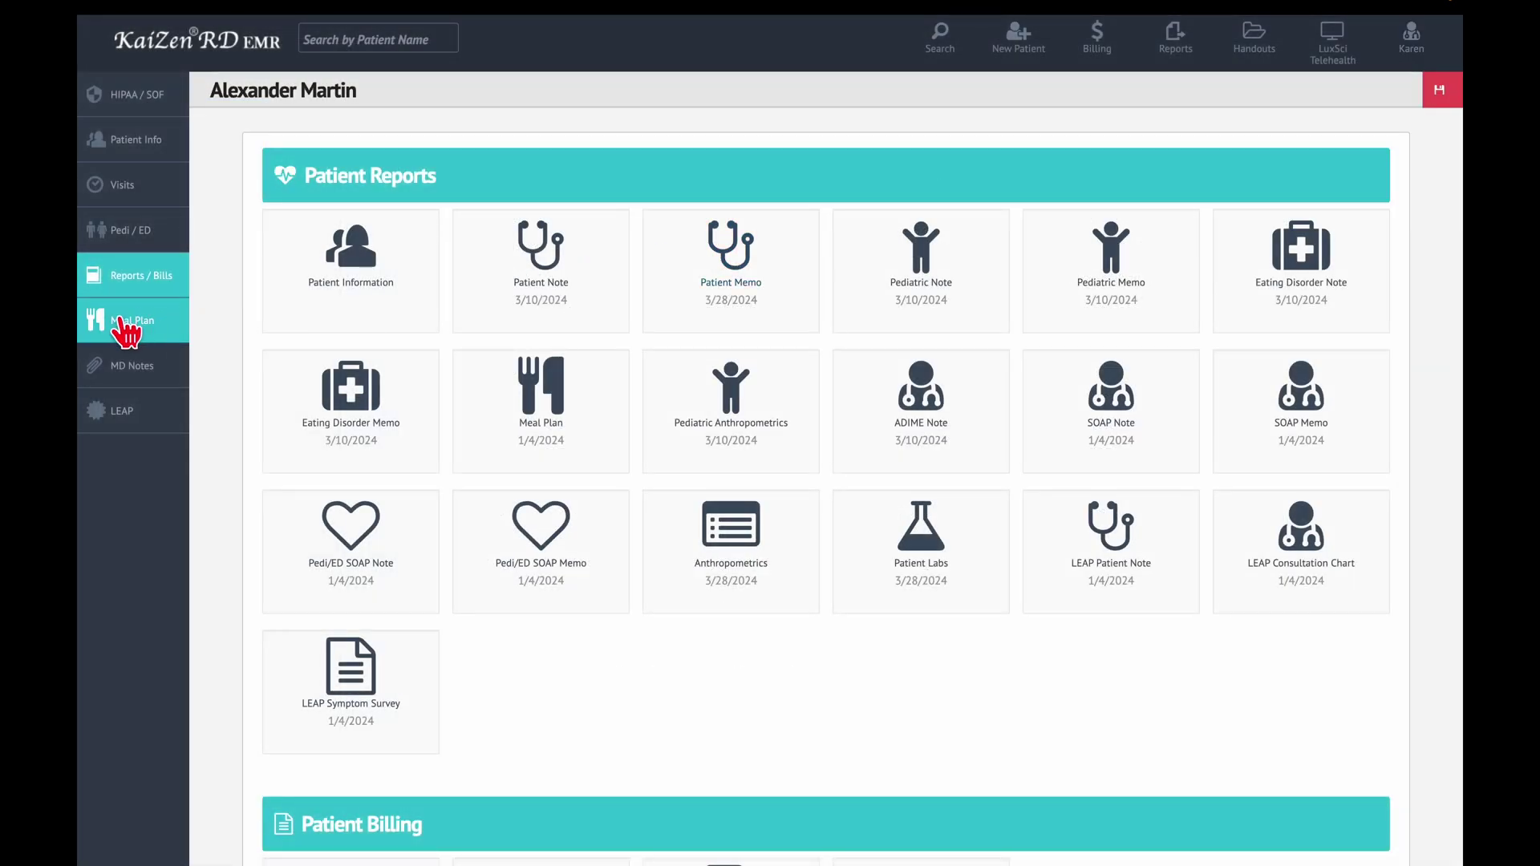
# Look through the Visit, Symptoms, Recommendations and Survey sections of the January 4, 2024 LEAP visit, and return to the home calendar.
pyautogui.click(111, 415)
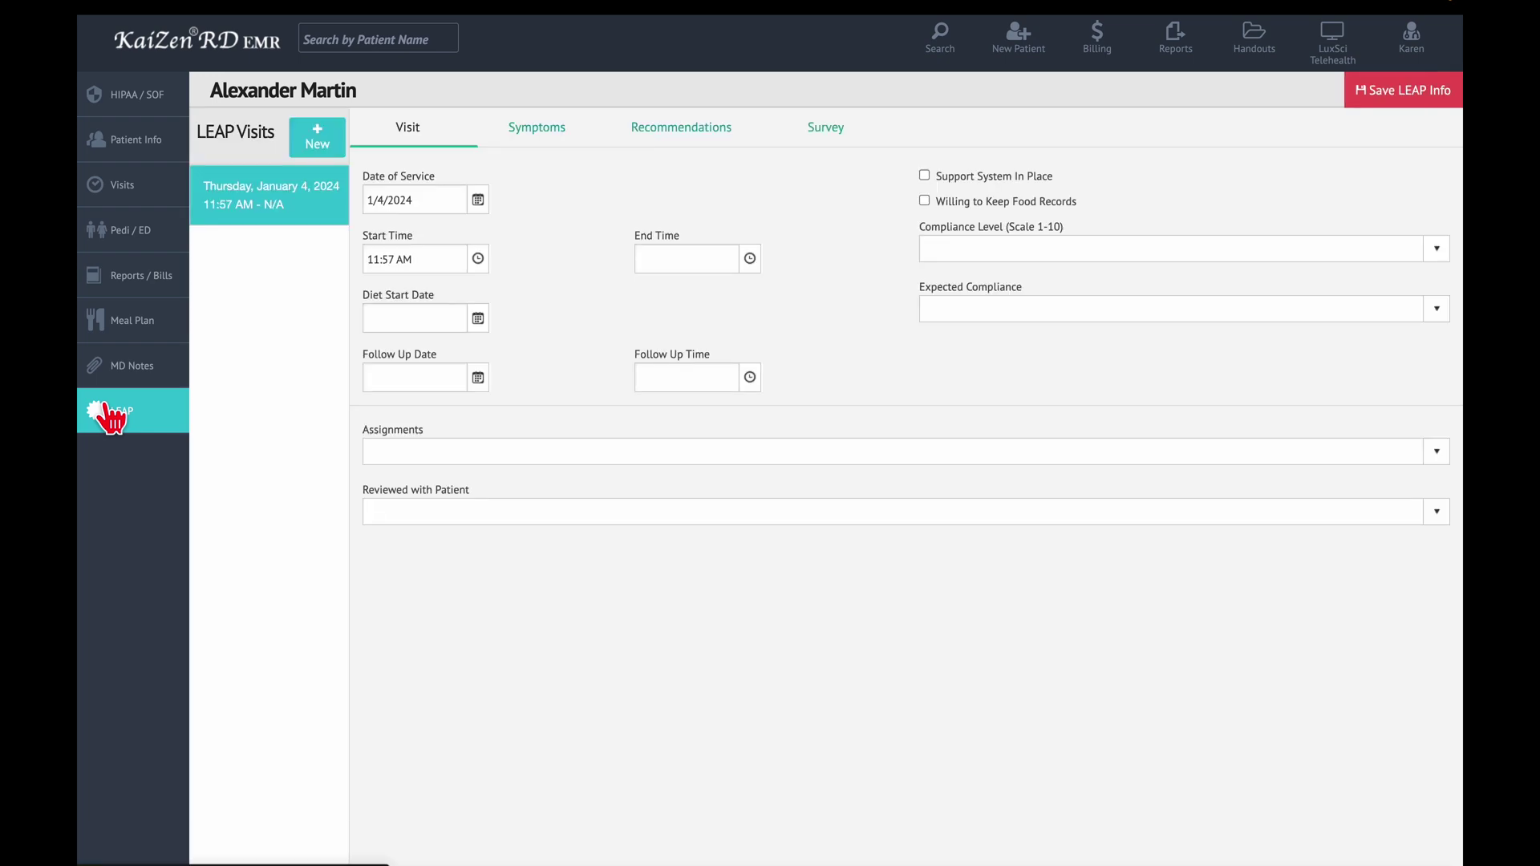
pyautogui.click(526, 143)
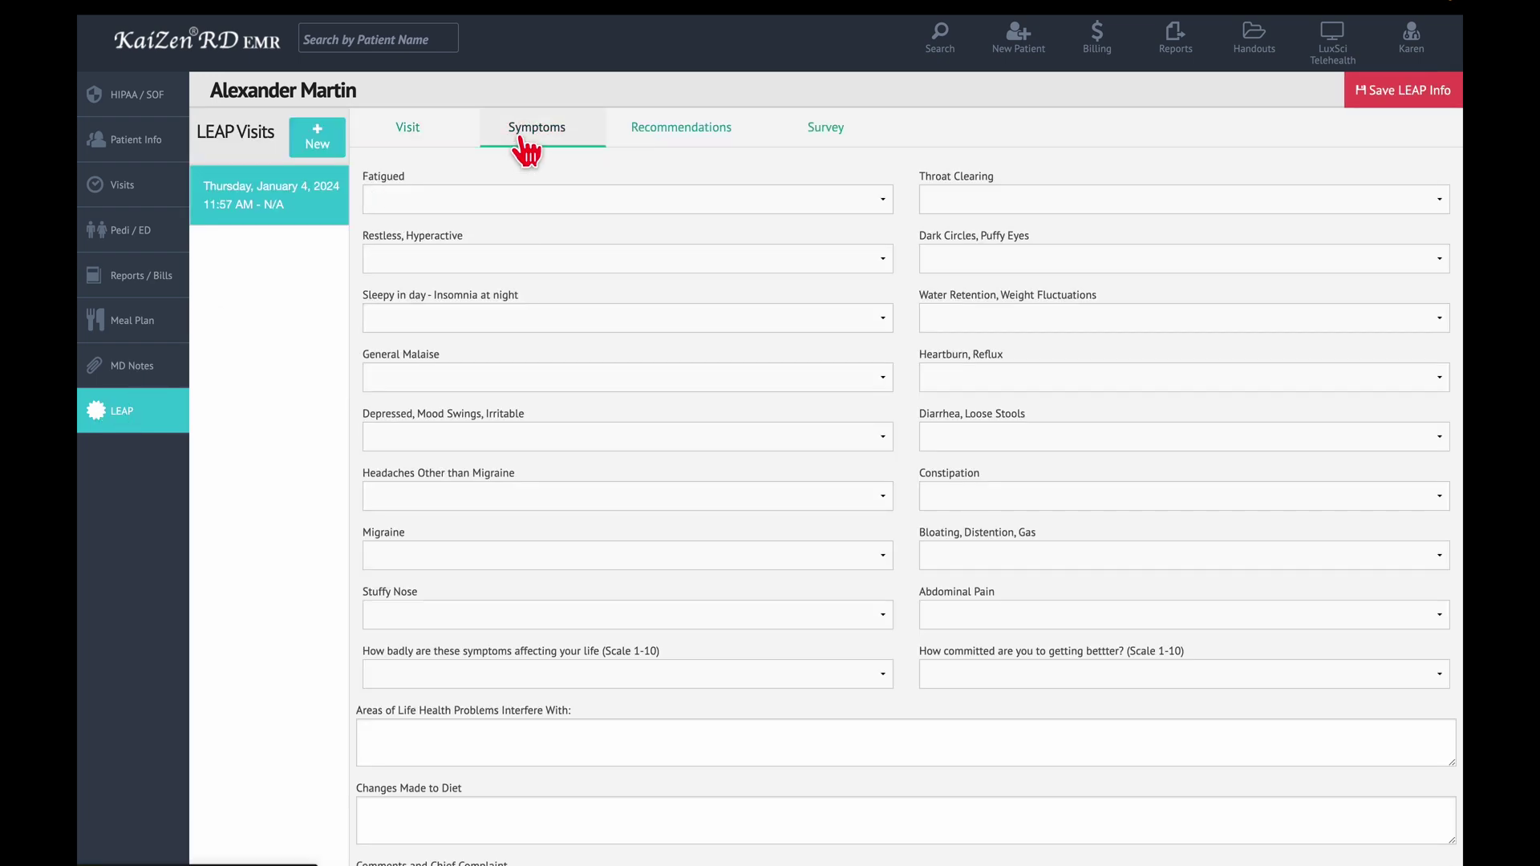
pyautogui.click(658, 136)
pyautogui.click(834, 144)
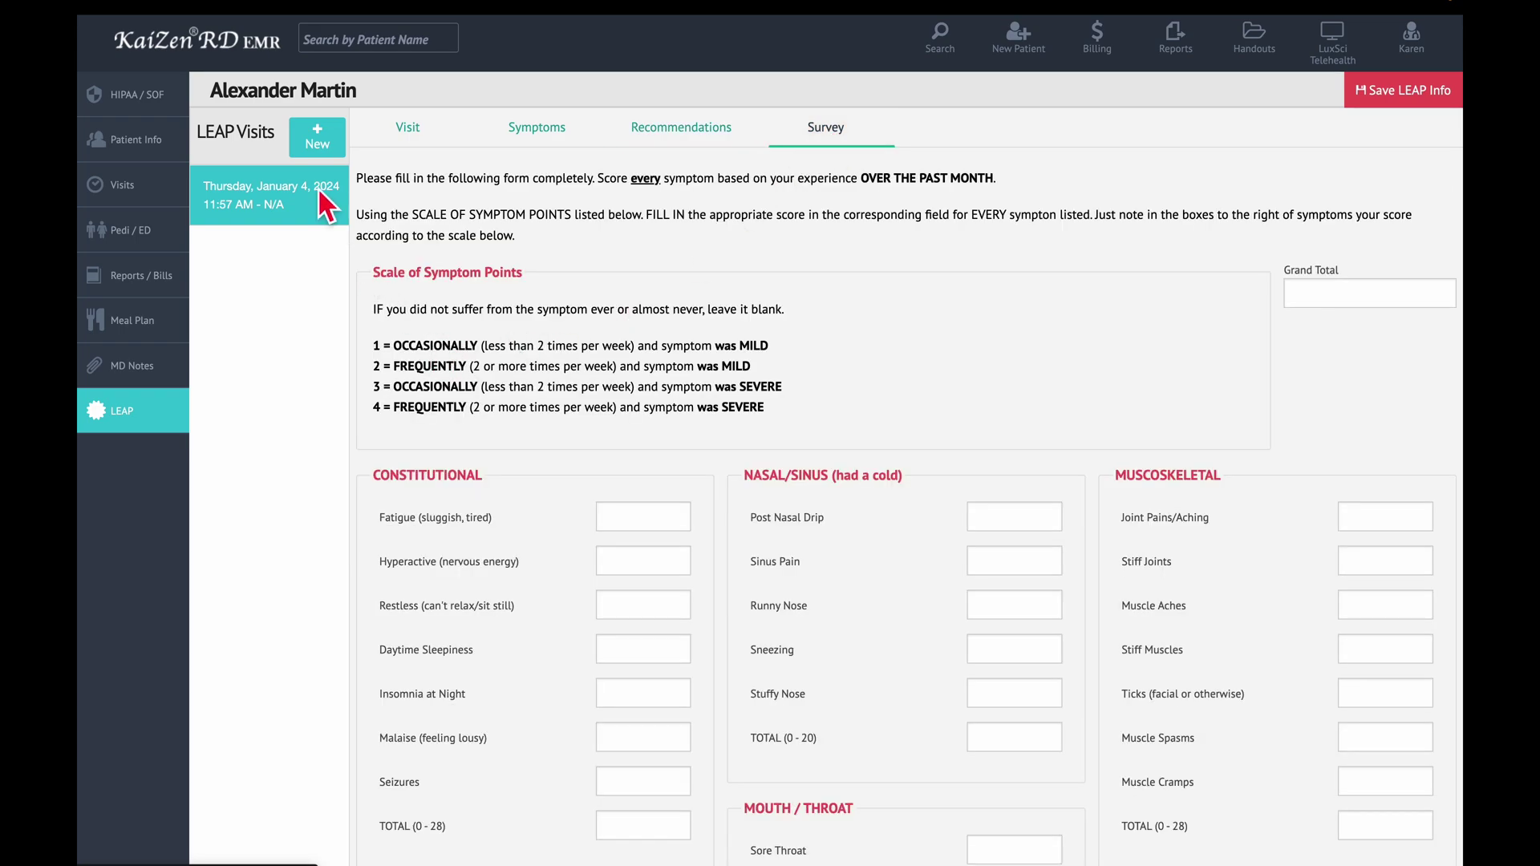
pyautogui.click(212, 58)
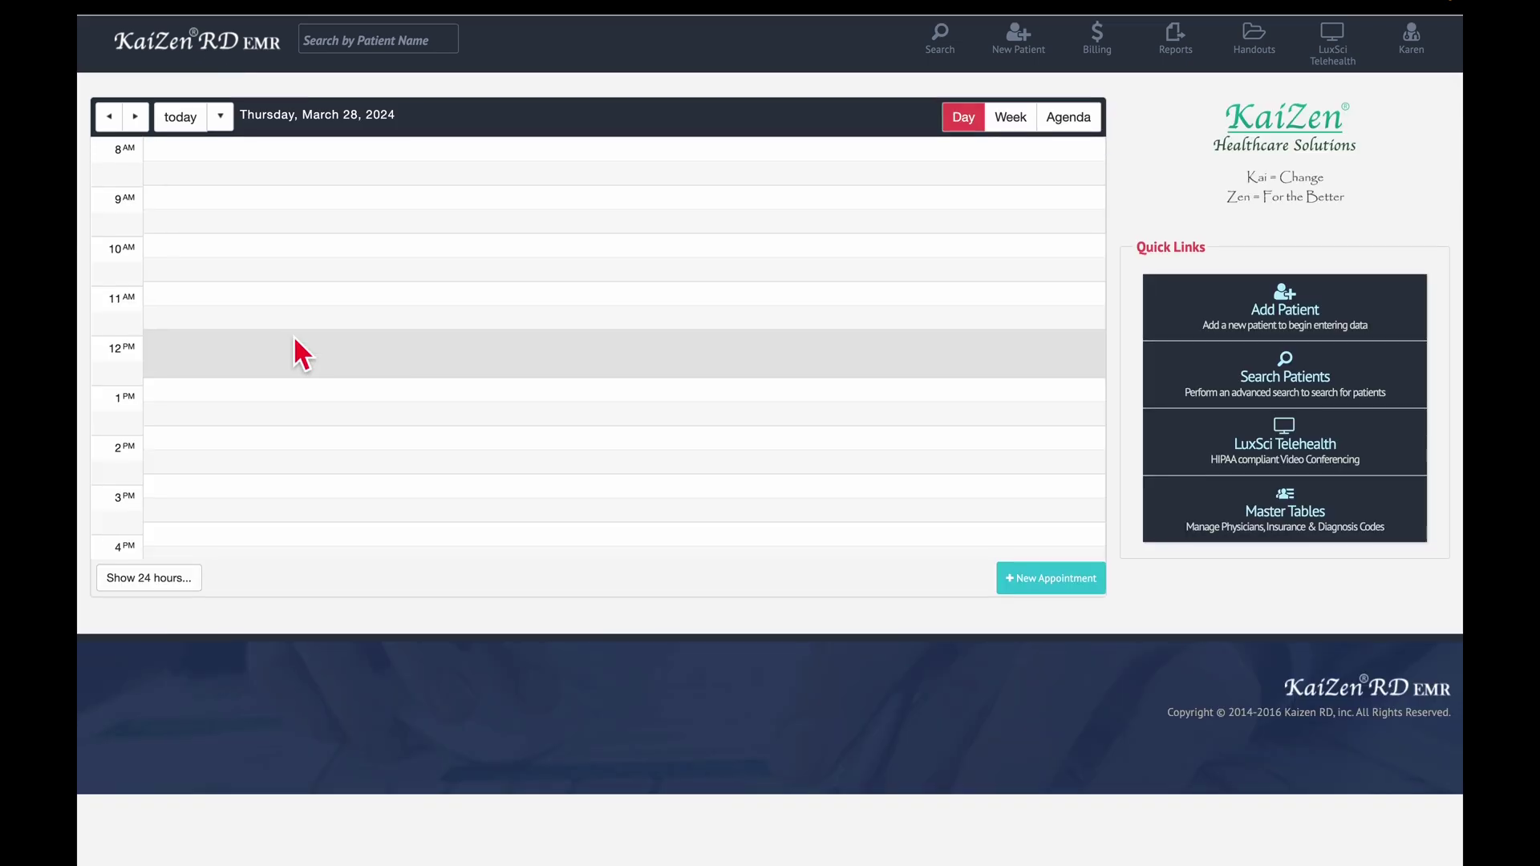